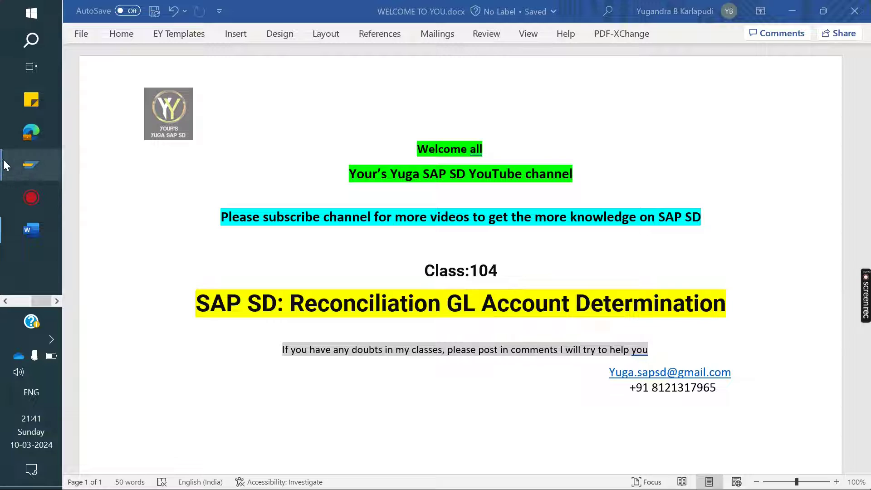
# Switch to SAP and open the HUL0 customer's company code data for changing with transaction XD02
pyautogui.moveTo(31, 164)
pyautogui.click(142, 234)
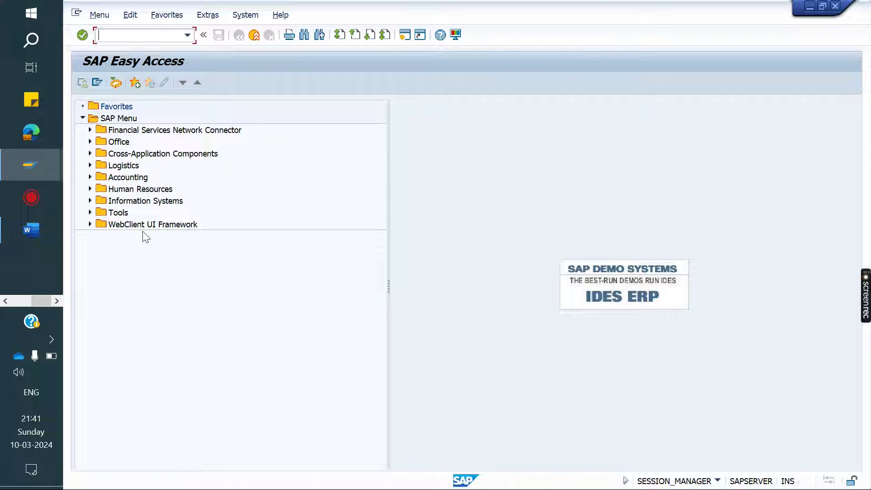
pyautogui.click(148, 35)
pyautogui.write('xd02')
pyautogui.press('Return')
pyautogui.press('Return')
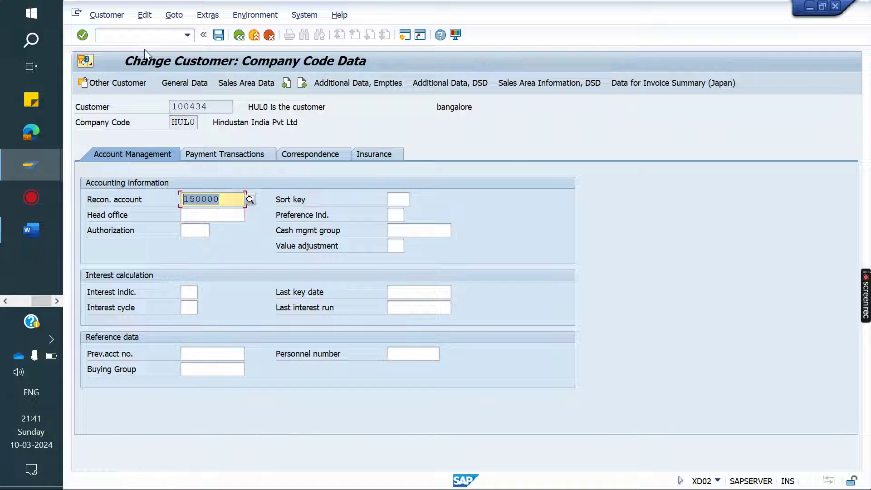
# Check the customer's reconciliation account and customer number, and start sales order creation with transaction VA01
pyautogui.click(135, 39)
pyautogui.write('/nva')
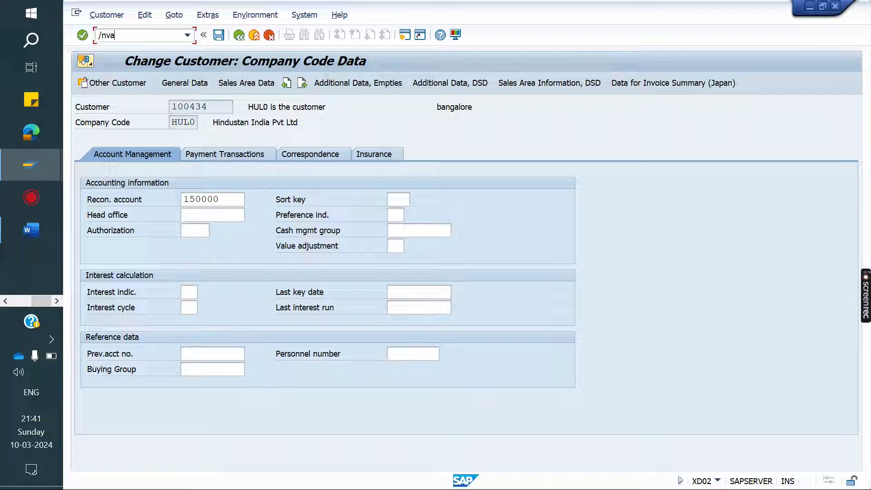
pyautogui.doubleClick(233, 199)
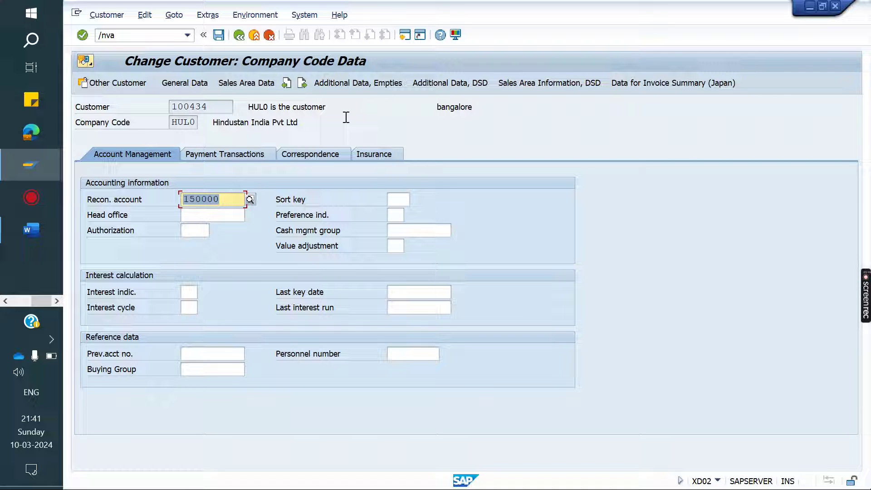
pyautogui.doubleClick(222, 107)
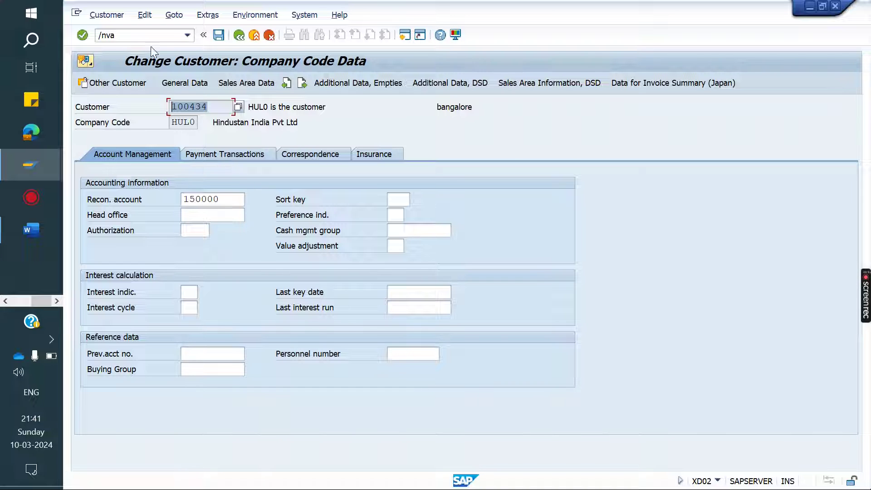
pyautogui.click(132, 36)
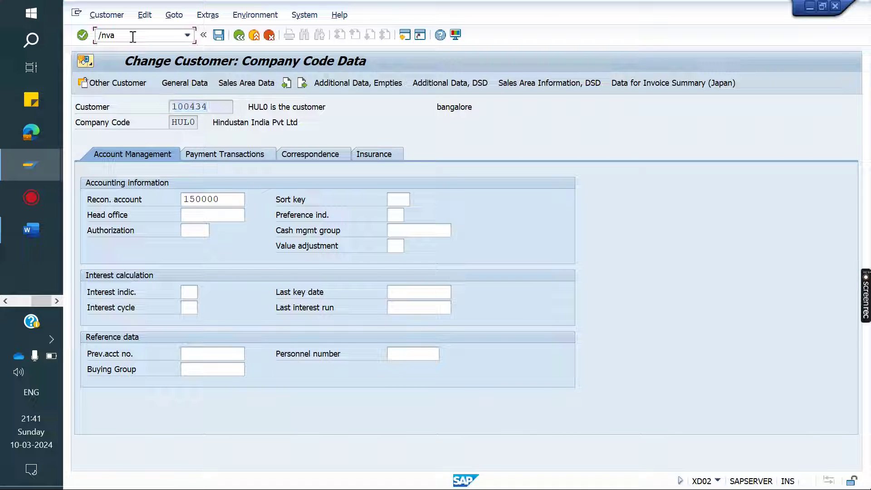
pyautogui.write('01')
pyautogui.press('Return')
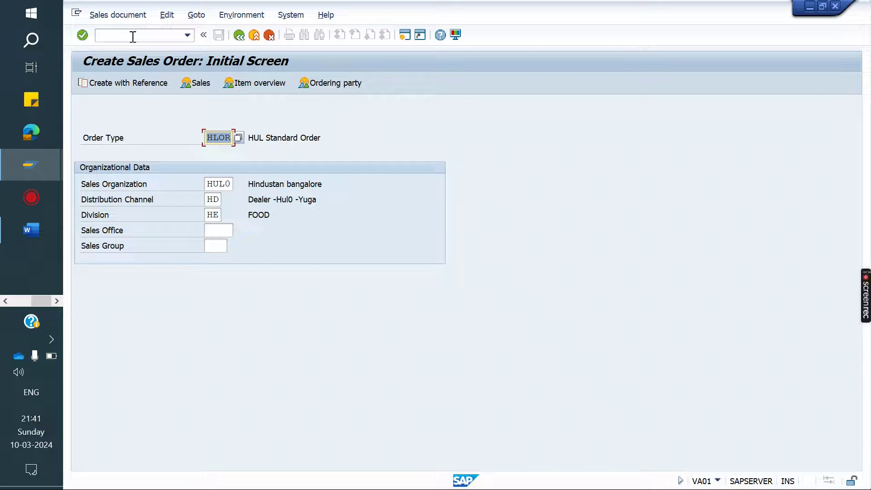
# Begin an HLOR order for sales area HUL0, HD, HE and enter the HUL0 customer as sold-to party
pyautogui.press('F4')
pyautogui.press('Down')
pyautogui.press('Return')
pyautogui.press('Return')
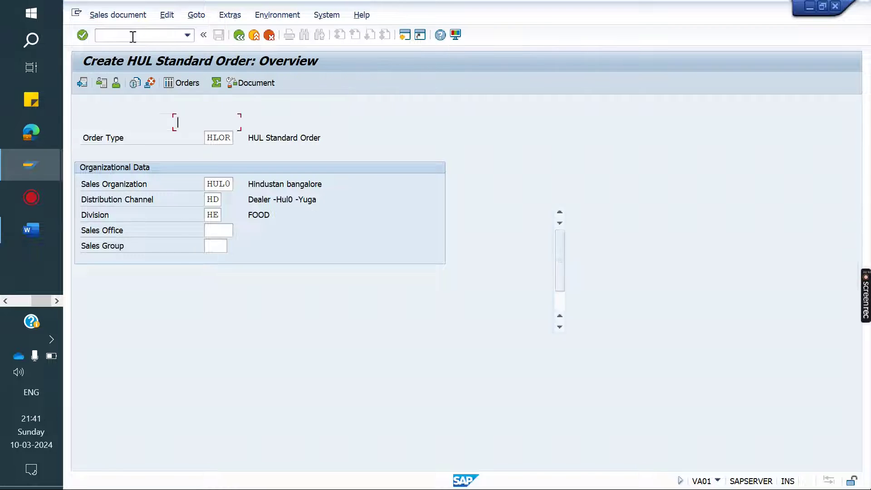
pyautogui.press('Down')
pyautogui.press('Return')
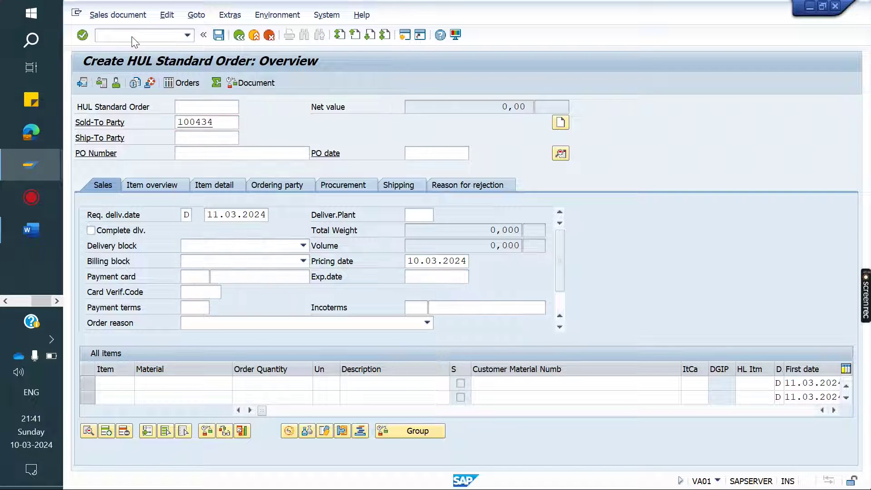
pyautogui.press('Return')
# Add material DOVE_200MG to the order with an order quantity of 2
pyautogui.press('Down')
pyautogui.press('Down')
pyautogui.press('Return')
pyautogui.press('Return')
pyautogui.write('2')
pyautogui.press('Return')
# Create the outbound delivery directly from the sales order, with a picked quantity of 2, and post goods issue
pyautogui.click(118, 15)
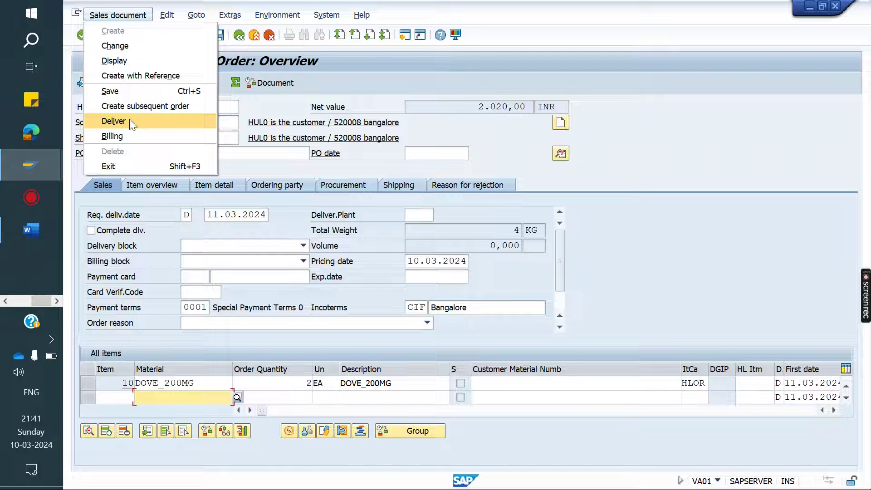
pyautogui.click(130, 120)
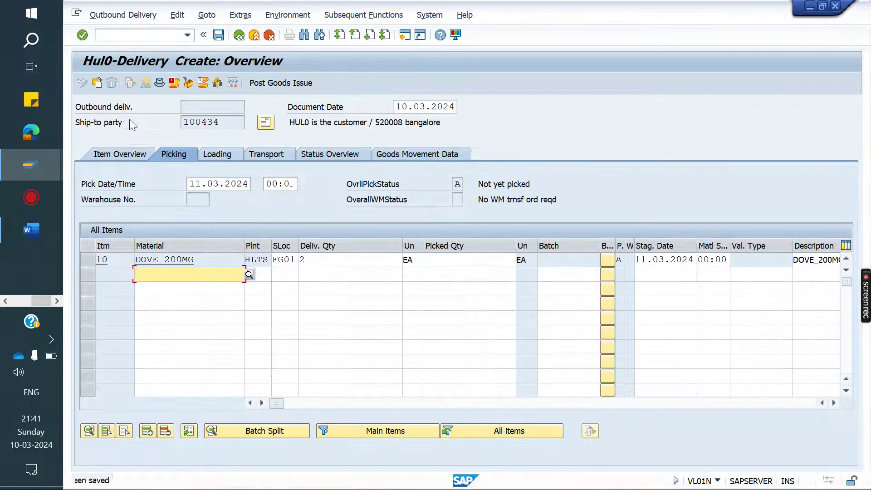
pyautogui.click(441, 262)
pyautogui.write('2')
pyautogui.press('Return')
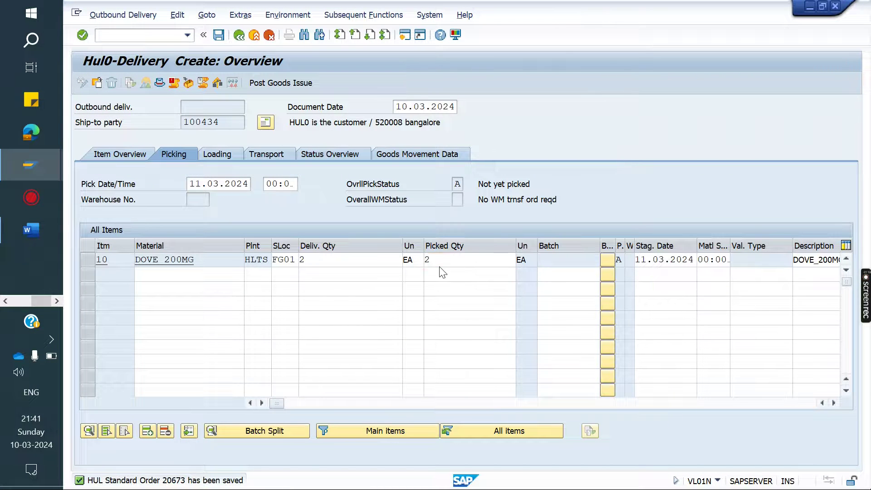
pyautogui.click(270, 83)
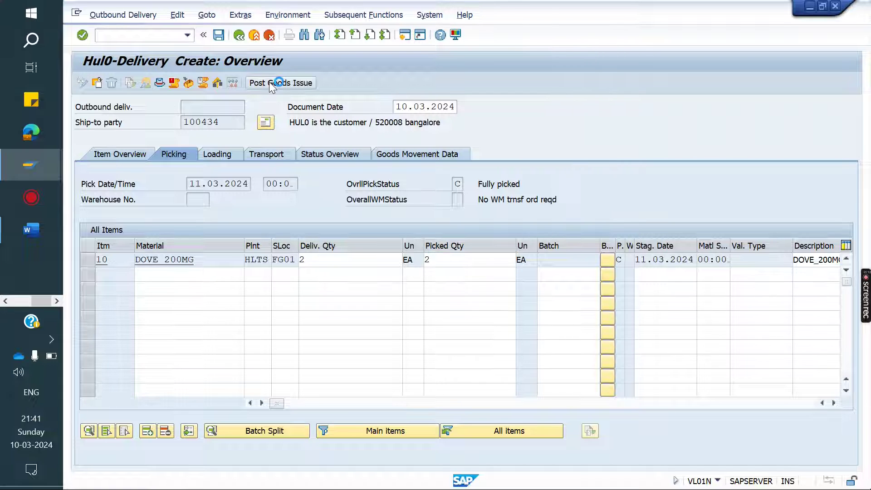
# Create and save the F2 invoice for the new delivery with transaction VF01
pyautogui.click(126, 35)
pyautogui.write('/n')
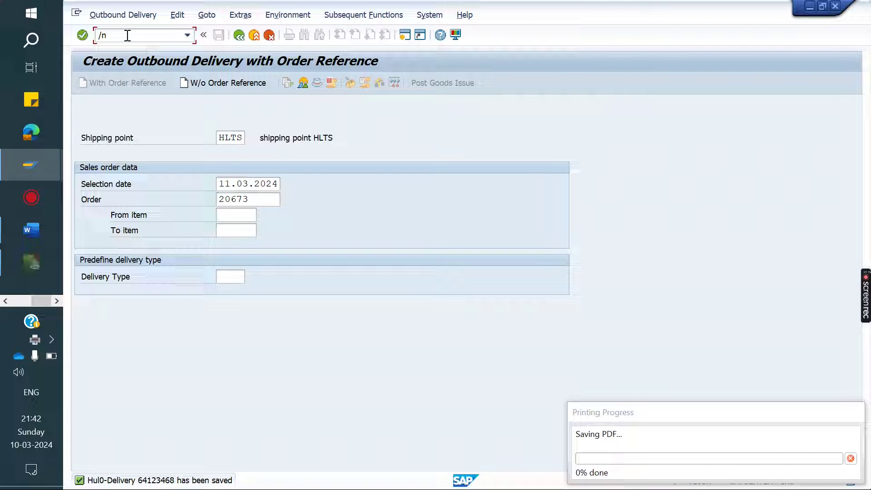
pyautogui.write('vf01')
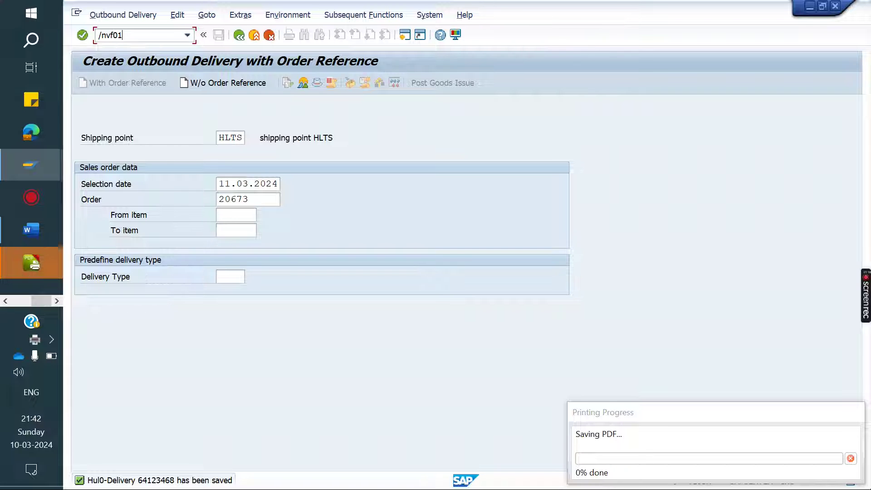
pyautogui.press('Return')
pyautogui.press('Return')
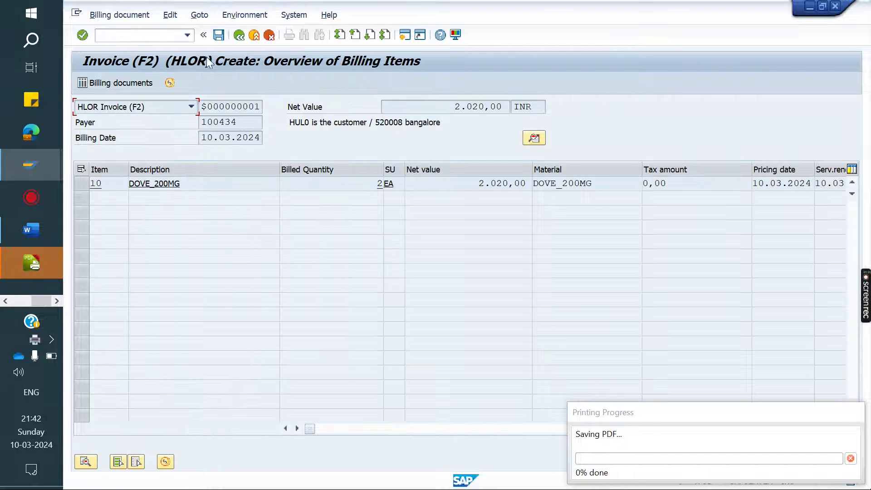
pyautogui.click(218, 34)
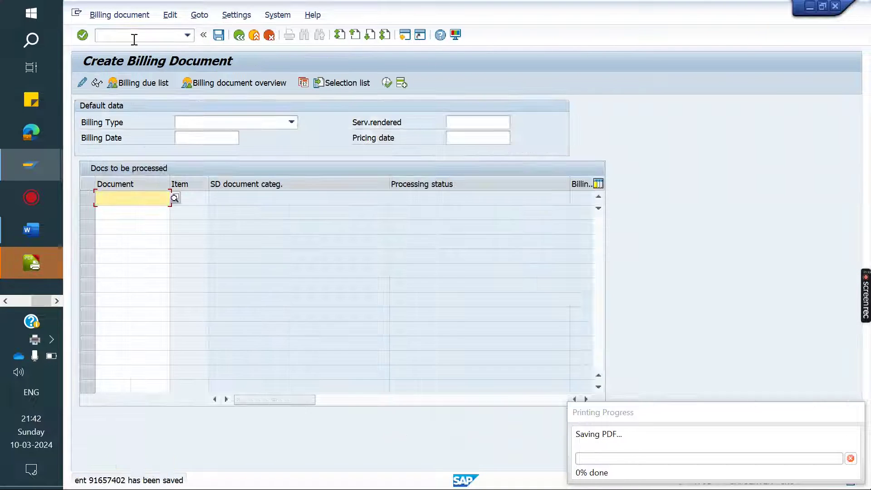
# Display the invoice's accounting document through VF03 and check the G/L account on the customer line item
pyautogui.click(134, 40)
pyautogui.write('/nvf03')
pyautogui.press('Return')
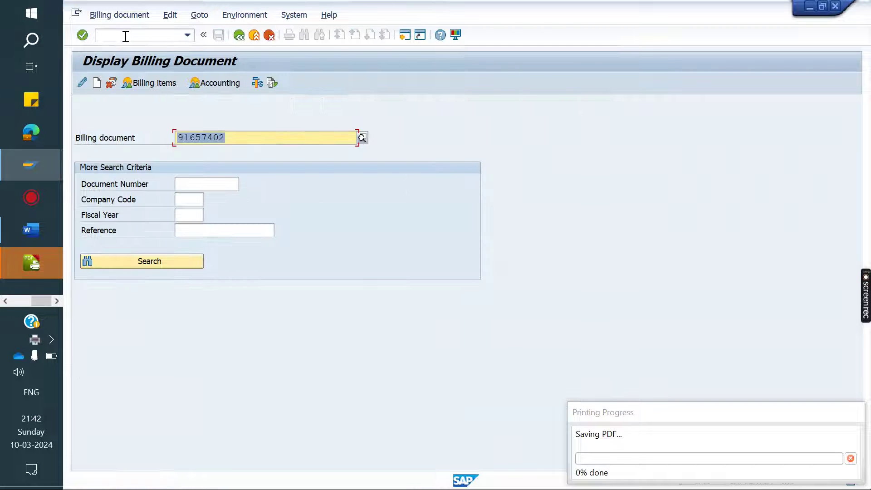
pyautogui.click(226, 83)
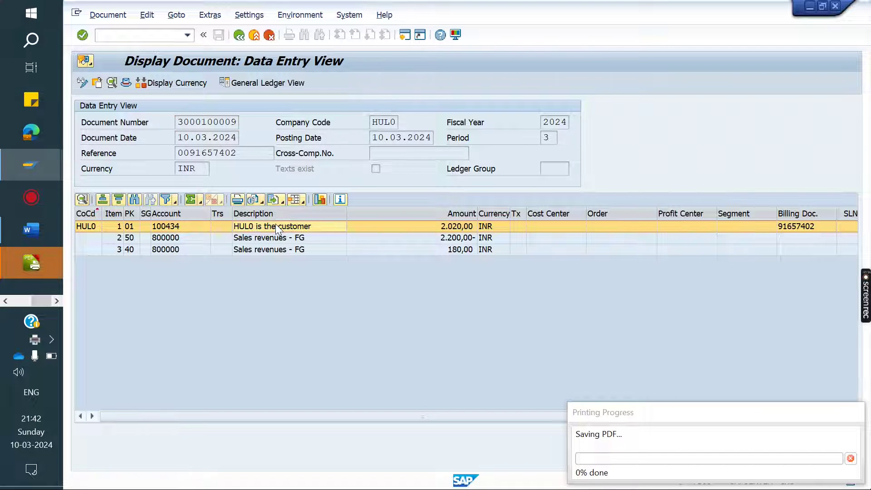
pyautogui.doubleClick(276, 226)
pyautogui.moveTo(547, 106); pyautogui.dragTo(464, 126)
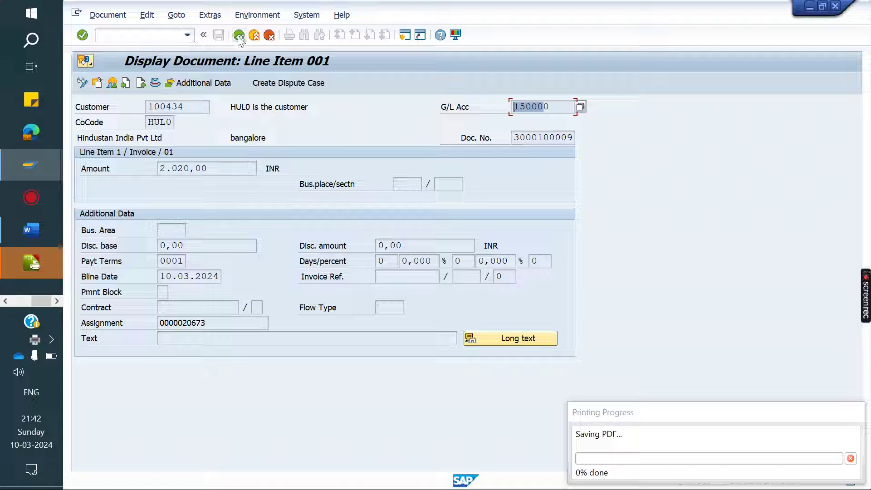
# Start another HLOR sales order in VA01 for sales organization HUL0, distribution channel HD and division HD
pyautogui.click(143, 35)
pyautogui.write('/nva01')
pyautogui.press('Return')
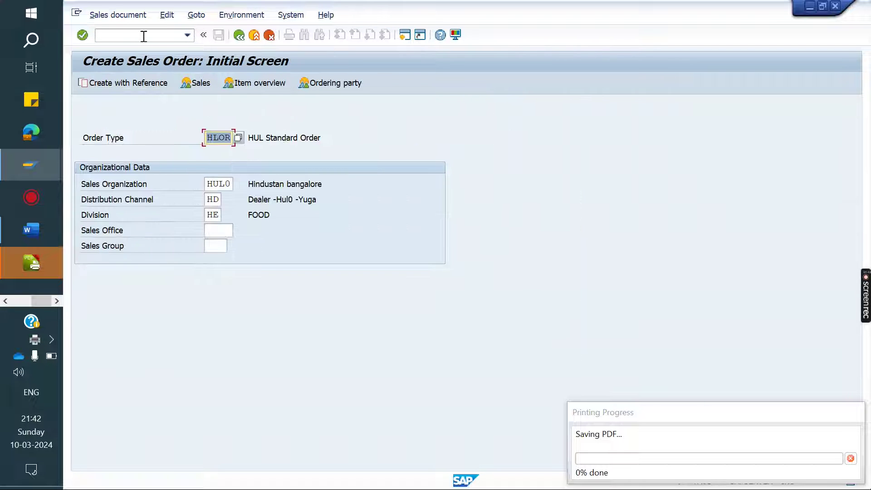
pyautogui.click(219, 215)
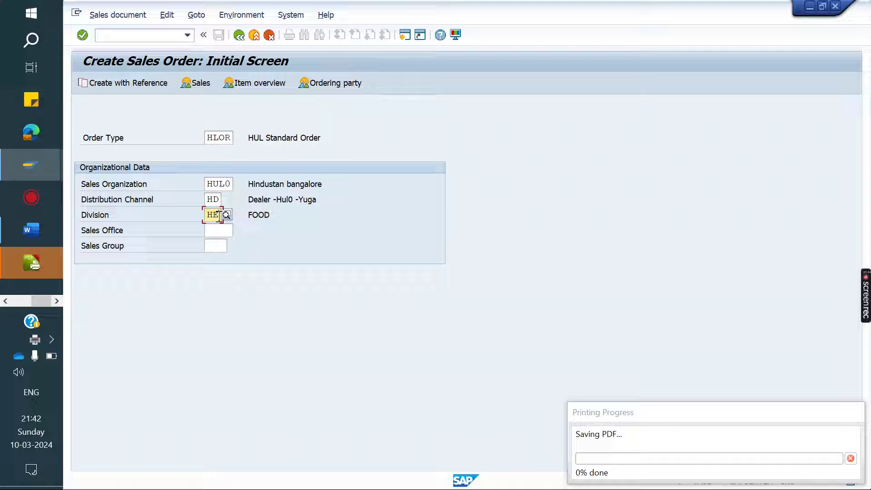
pyautogui.press('BackSpace')
pyautogui.write('d')
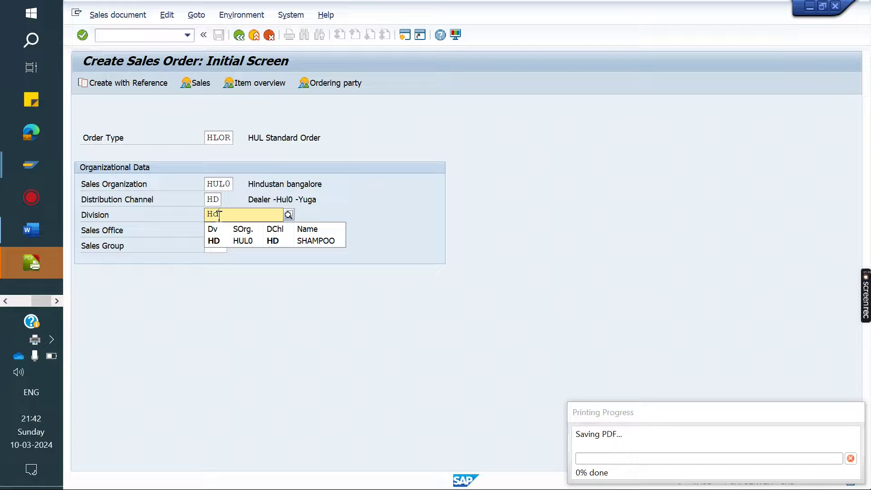
pyautogui.press('Return')
pyautogui.press('Return')
# Enter the HUL0 customer as sold-to party and add material DOVE_200MG with an order quantity of 2
pyautogui.press('Down')
pyautogui.press('Return')
pyautogui.press('Return')
pyautogui.press('BackSpace')
pyautogui.press('Down')
pyautogui.press('Return')
pyautogui.press('Return')
pyautogui.write('2')
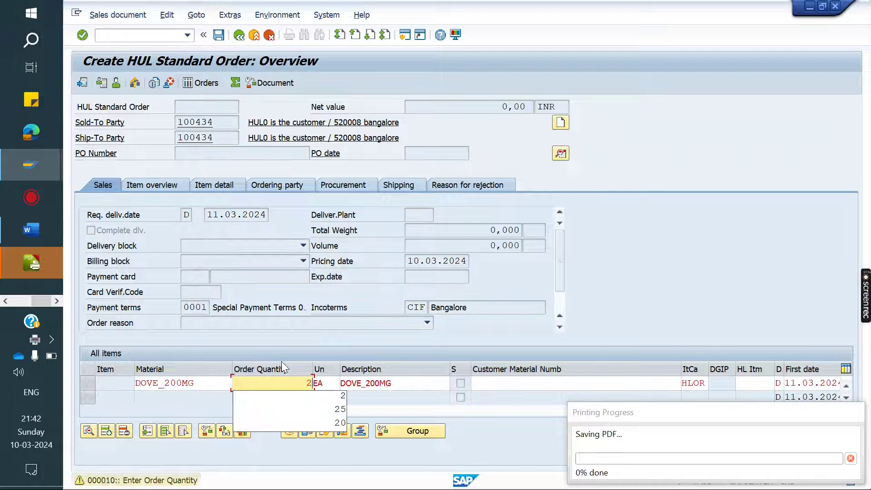
pyautogui.press('Return')
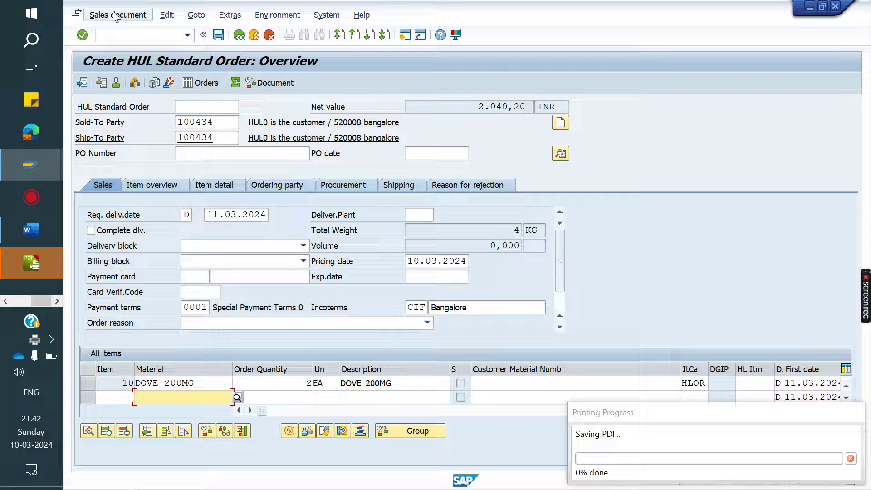
# Deliver the division HD order with a picked quantity of 2 and post its goods issue
pyautogui.click(114, 16)
pyautogui.click(132, 120)
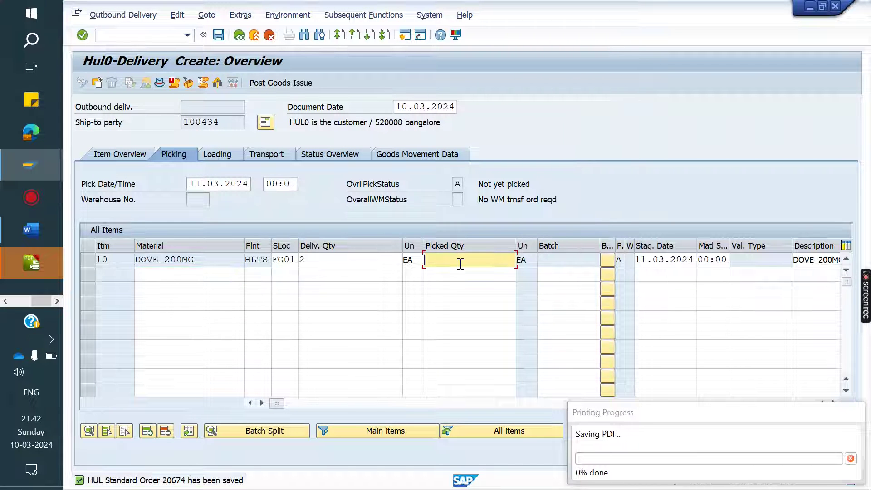
pyautogui.write('2')
pyautogui.press('Return')
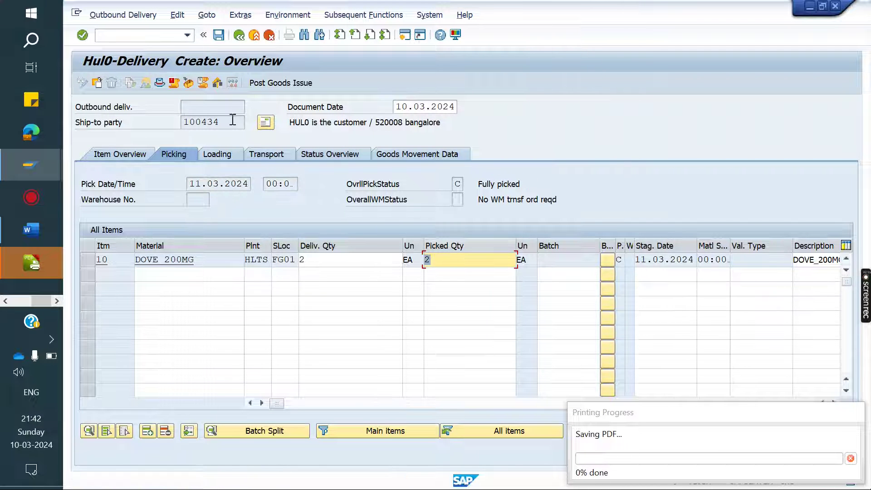
pyautogui.click(290, 85)
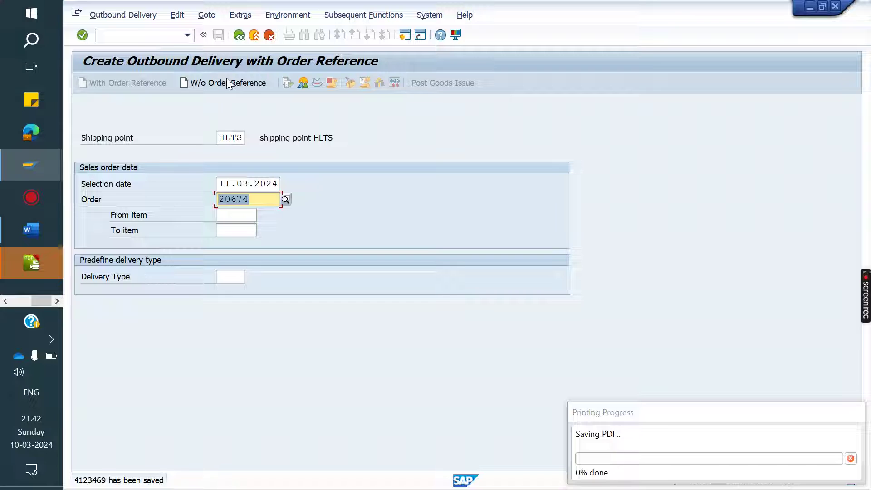
pyautogui.click(130, 36)
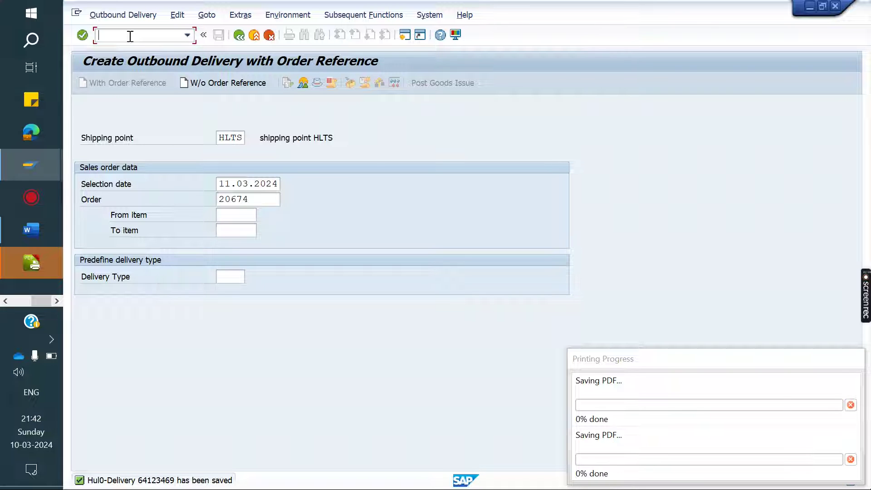
pyautogui.write('/nvf02')
pyautogui.press('Return')
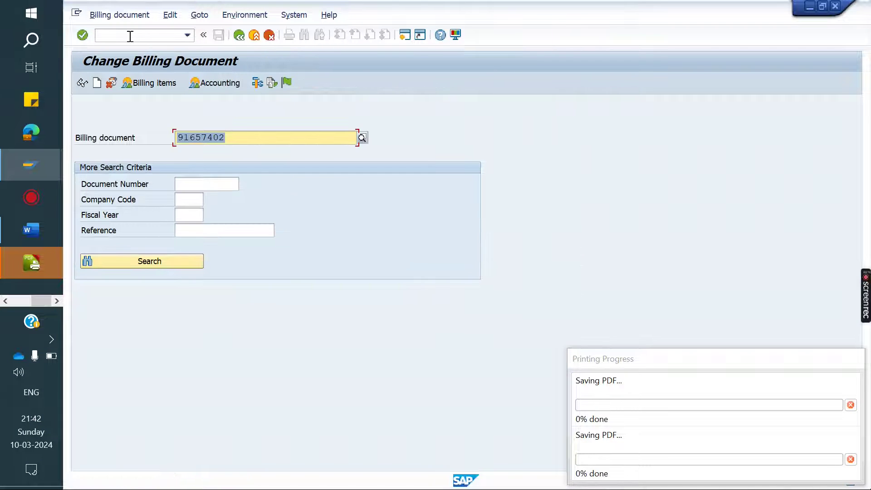
pyautogui.press('Return')
# Create and save the F2 invoice for the division HD order's delivery
pyautogui.write('/n')
pyautogui.press('Return')
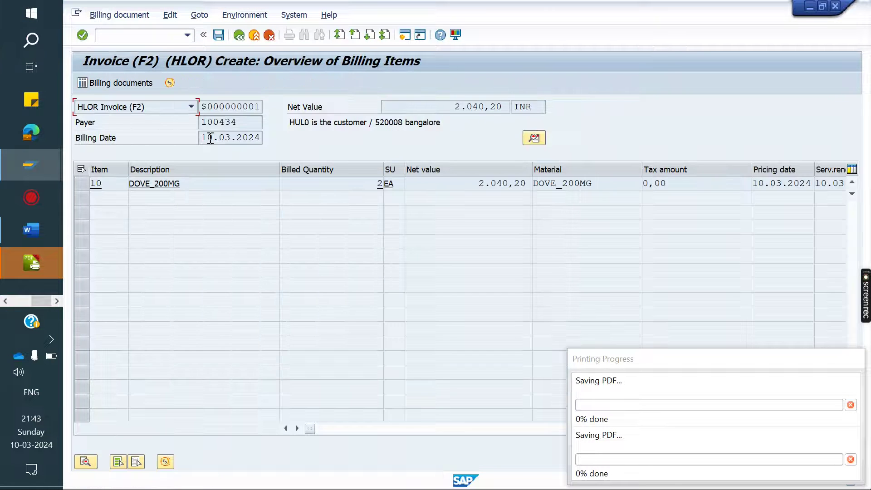
pyautogui.click(219, 35)
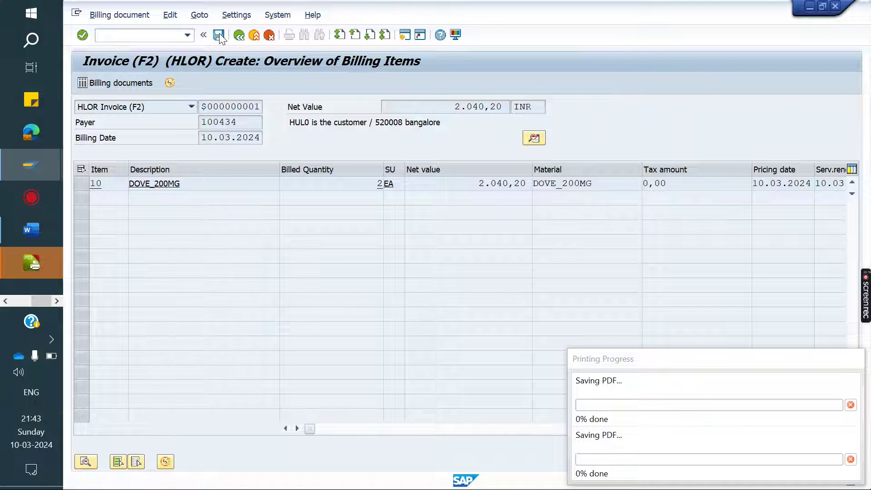
# Open the accounting document of the newly saved division HD invoice through transaction VF02
pyautogui.click(132, 35)
pyautogui.write('/nvf')
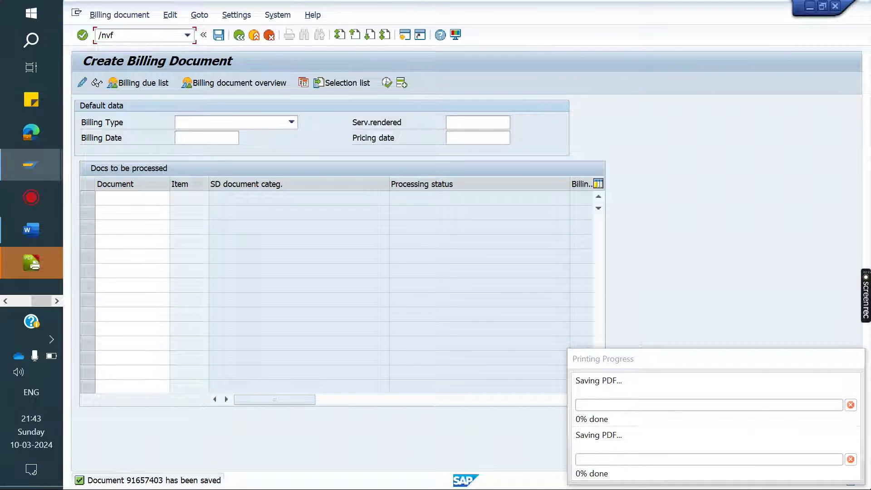
pyautogui.write('02')
pyautogui.press('Return')
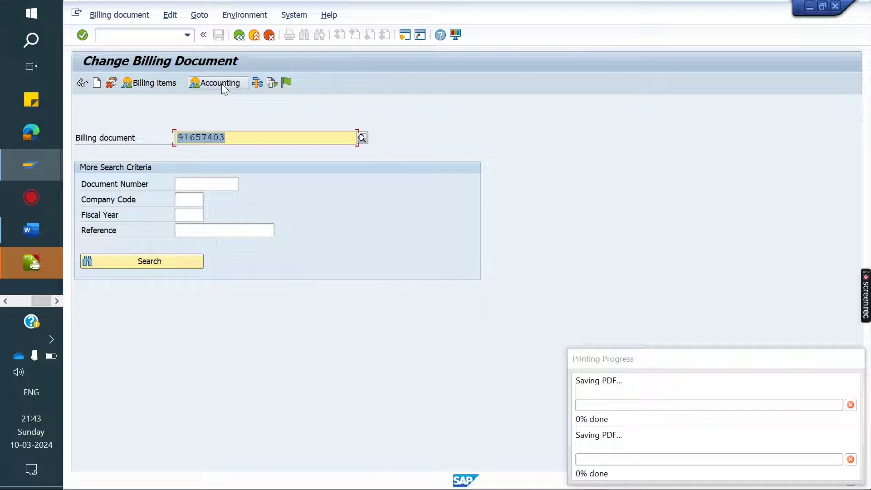
pyautogui.click(221, 83)
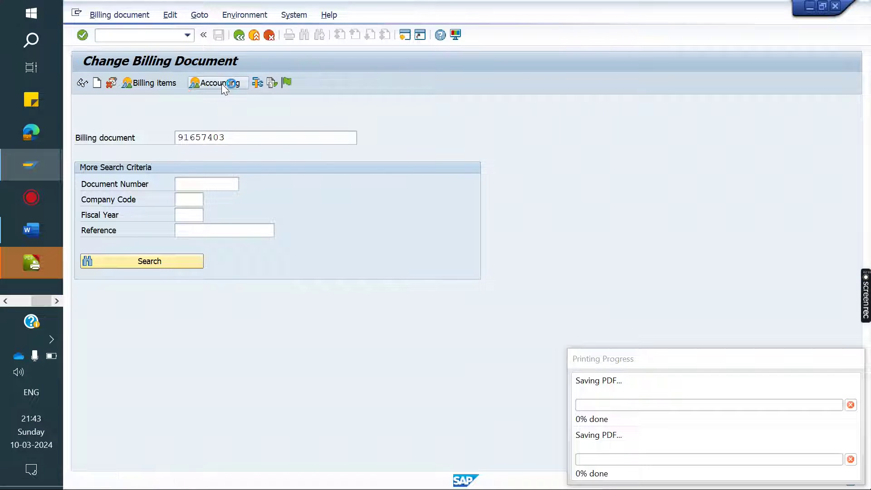
# Open the customer line item of the accounting document, check its G/L account, and return to the document overview
pyautogui.doubleClick(290, 223)
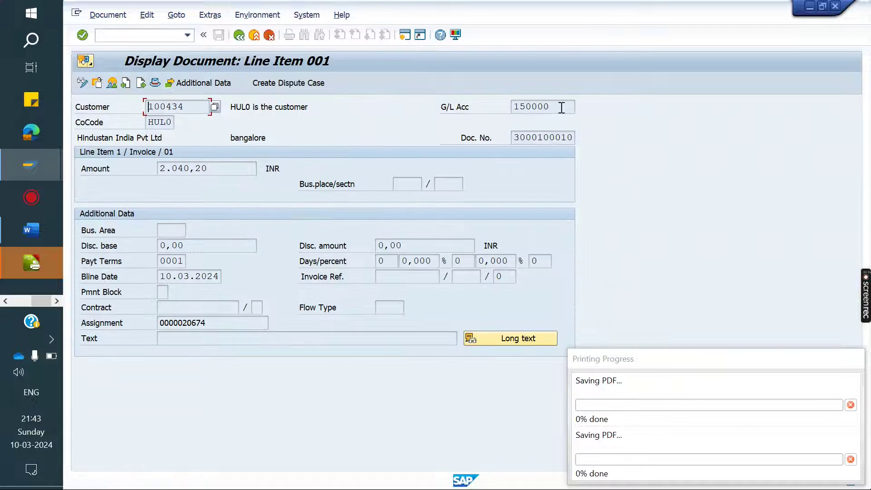
pyautogui.click(563, 109)
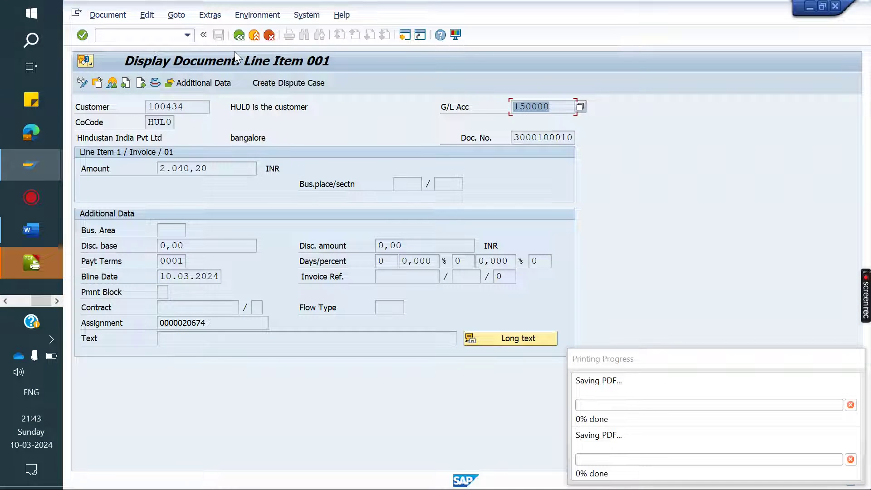
pyautogui.click(239, 36)
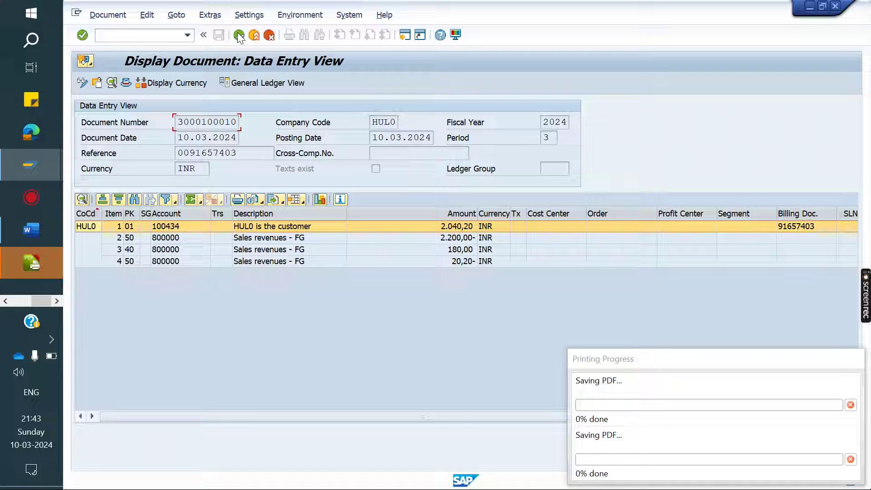
pyautogui.click(132, 38)
pyautogui.write('/nva01')
pyautogui.press('Return')
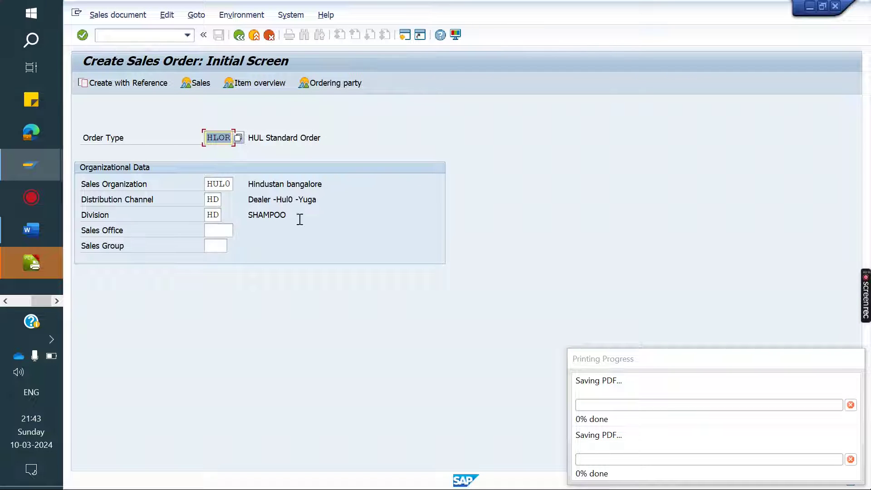
pyautogui.click(220, 216)
pyautogui.press('BackSpace')
pyautogui.press('Down')
pyautogui.press('Return')
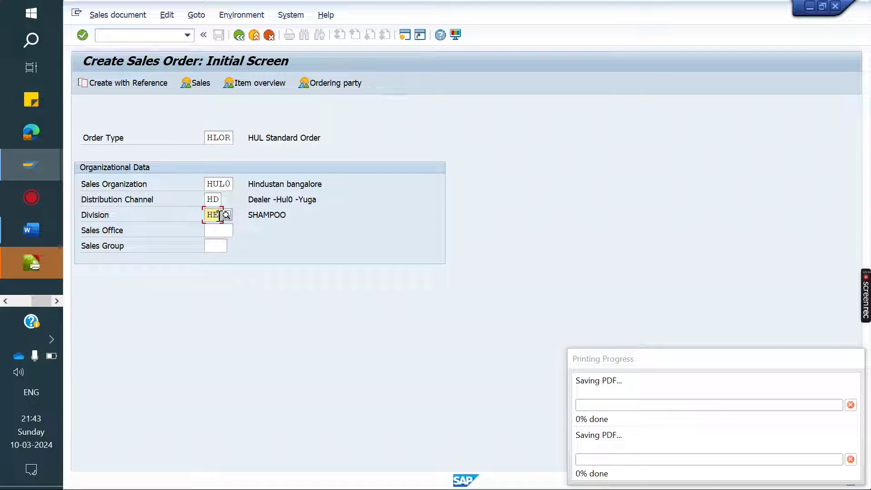
pyautogui.press('Return')
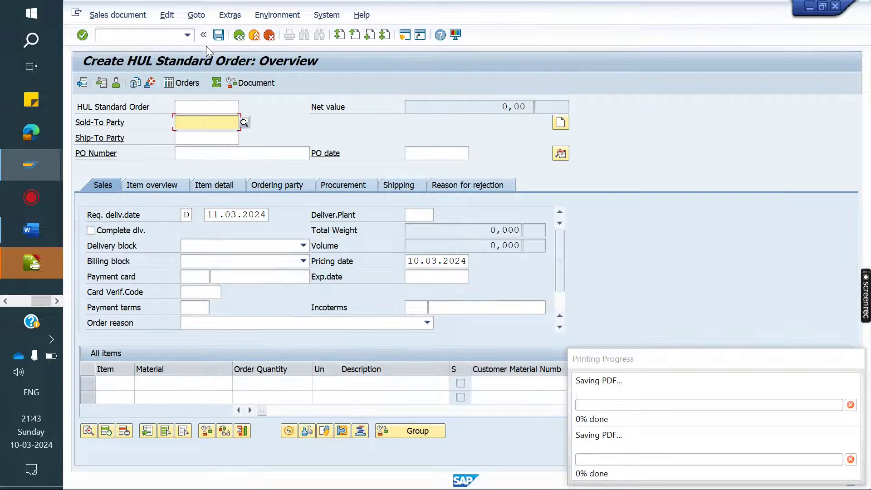
pyautogui.click(238, 35)
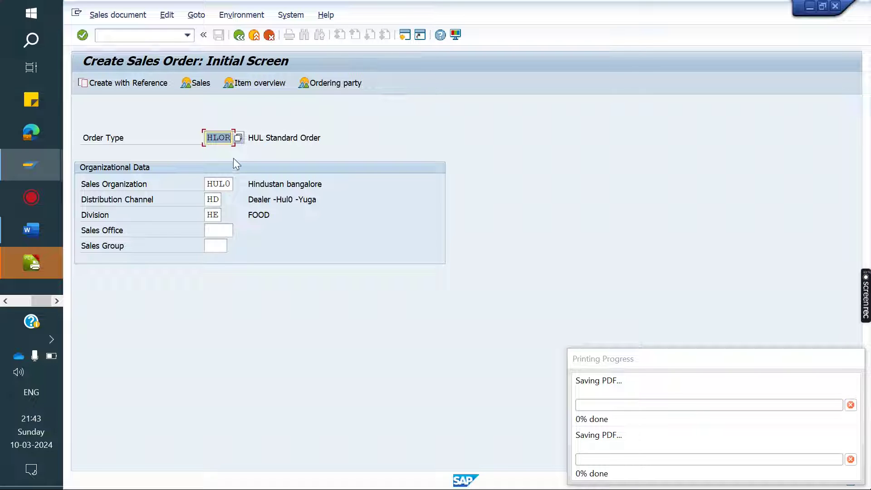
# Find G/L account 140000 for company code HUL0 in transaction FS00 and display its details
pyautogui.click(122, 36)
pyautogui.write('/nvf03')
pyautogui.press('Return')
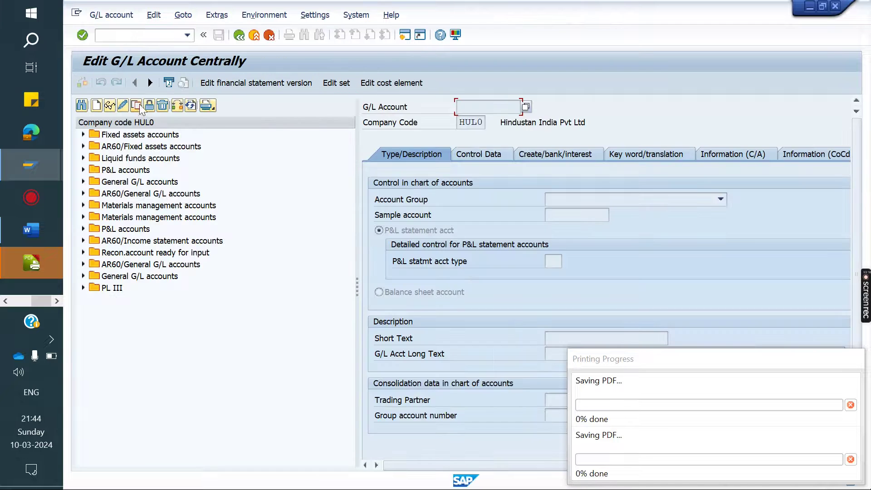
pyautogui.click(80, 104)
pyautogui.write('1')
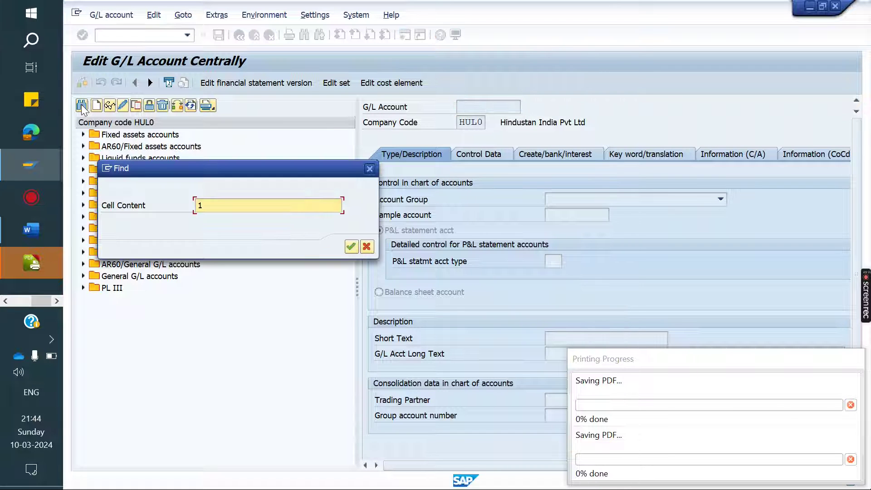
pyautogui.write('40000')
pyautogui.press('Return')
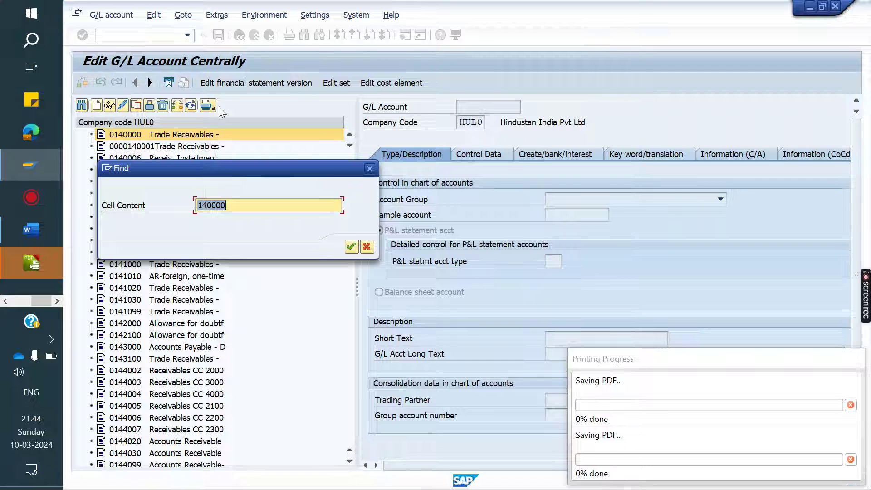
pyautogui.click(369, 169)
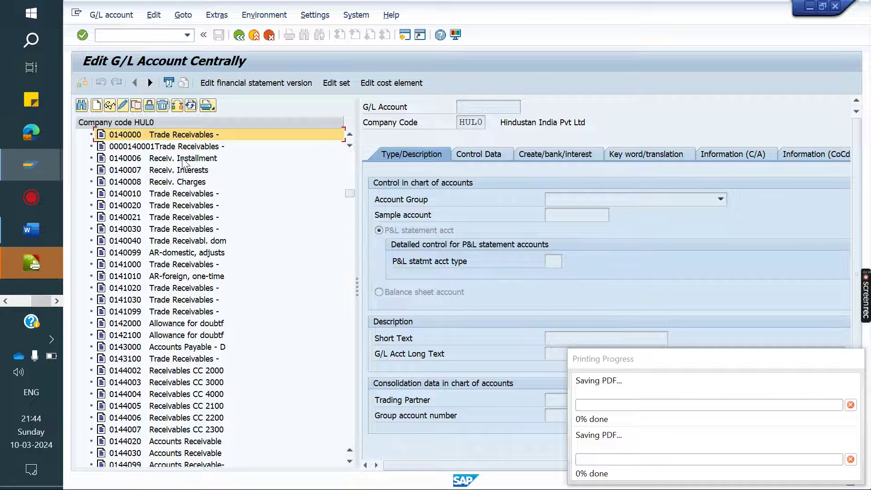
pyautogui.click(113, 131)
pyautogui.doubleClick(113, 131)
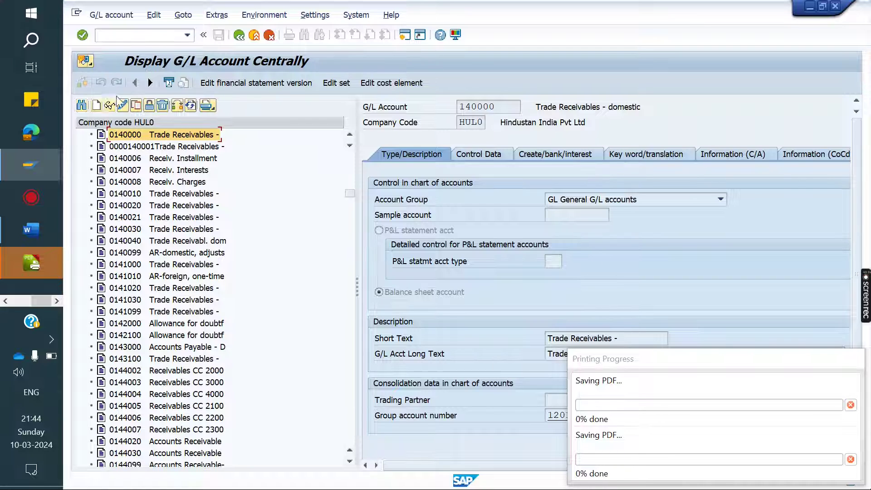
# Dismiss the pending Save As dialogs of the PDF print jobs without saving
pyautogui.moveTo(26, 254)
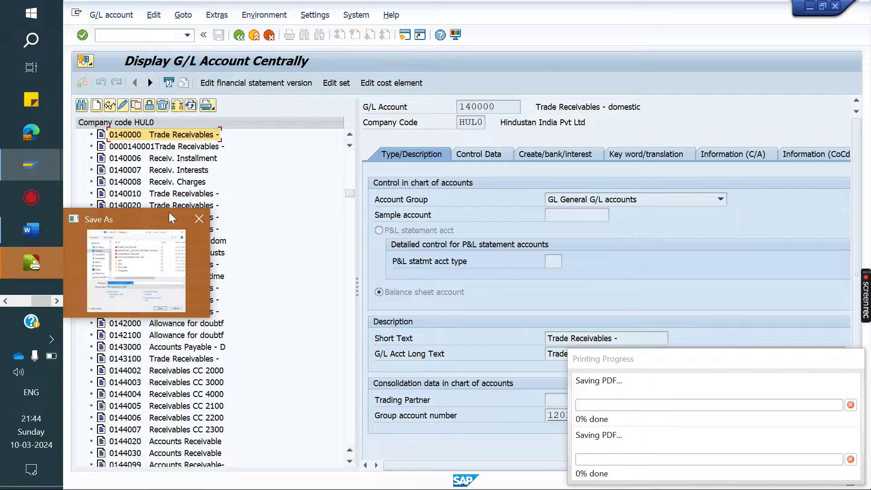
pyautogui.click(197, 221)
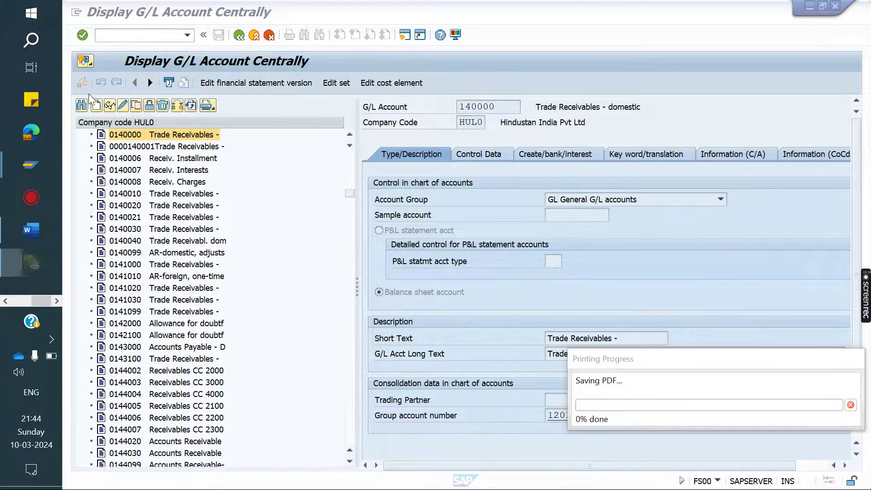
pyautogui.click(482, 18)
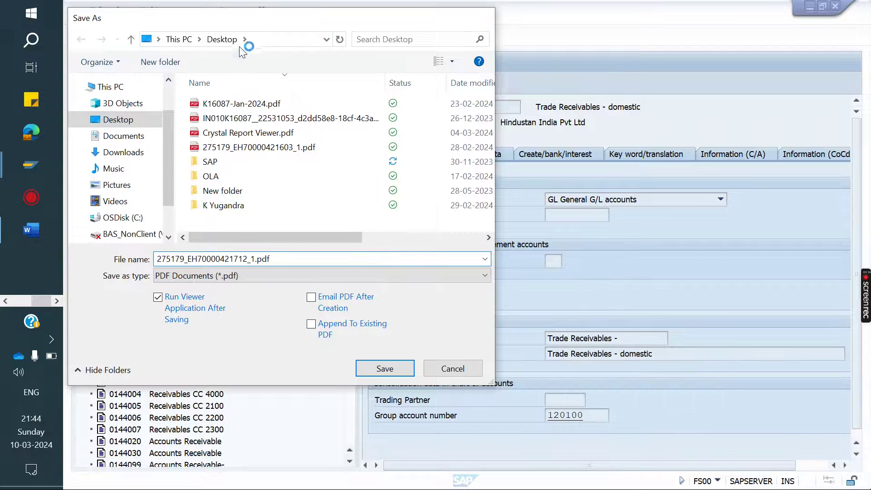
# Reopen transaction FS00 and display G/L accounts 150000 and 150100 from the Recon.account ready for input group
pyautogui.click(239, 35)
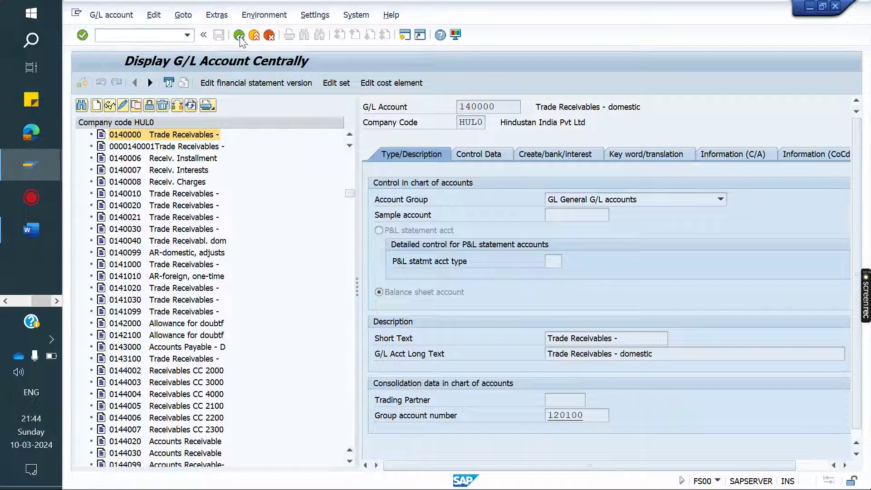
pyautogui.write('fs00')
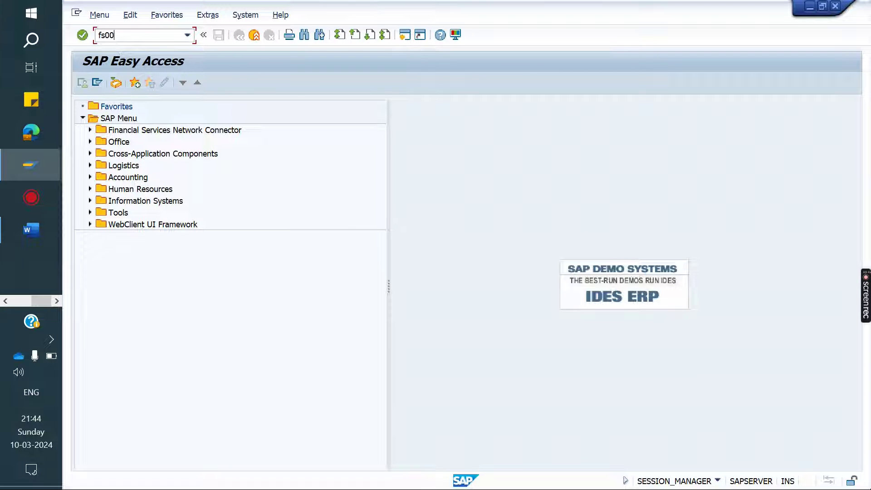
pyautogui.press('Return')
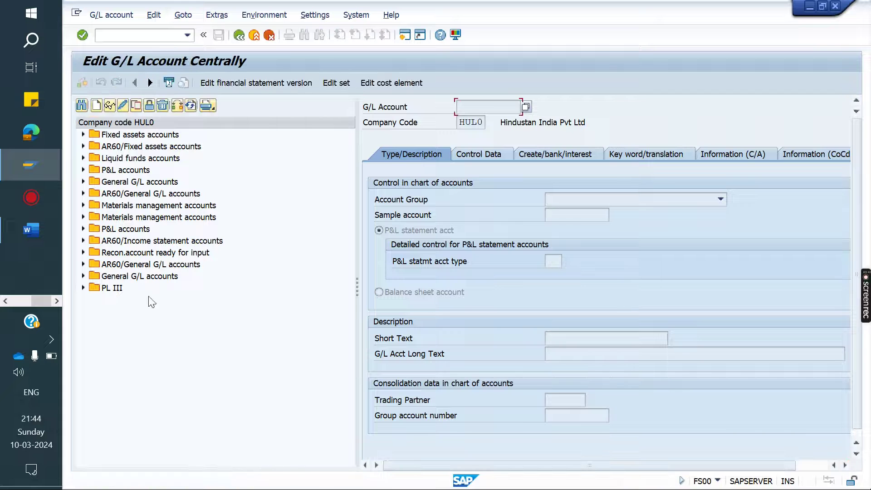
pyautogui.click(82, 252)
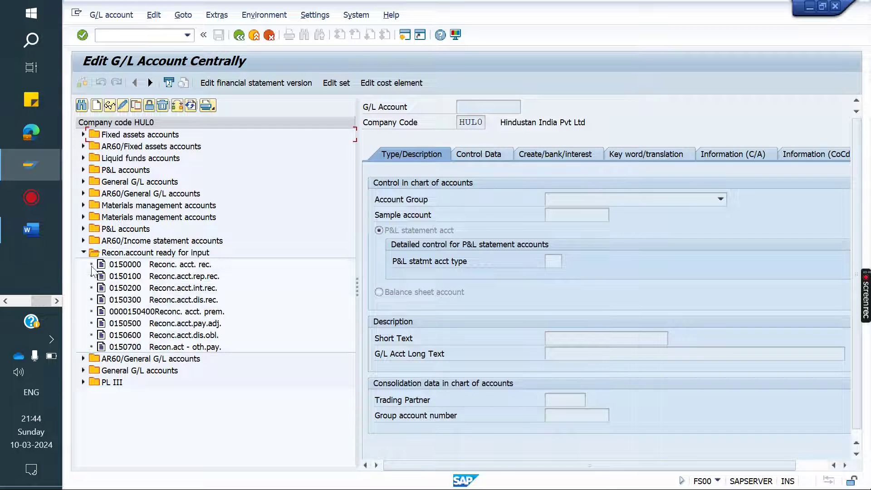
pyautogui.doubleClick(130, 265)
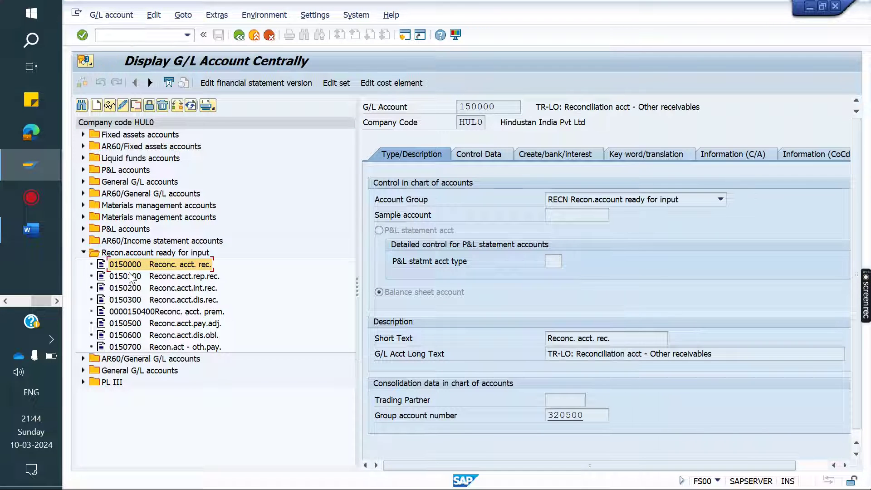
pyautogui.doubleClick(130, 277)
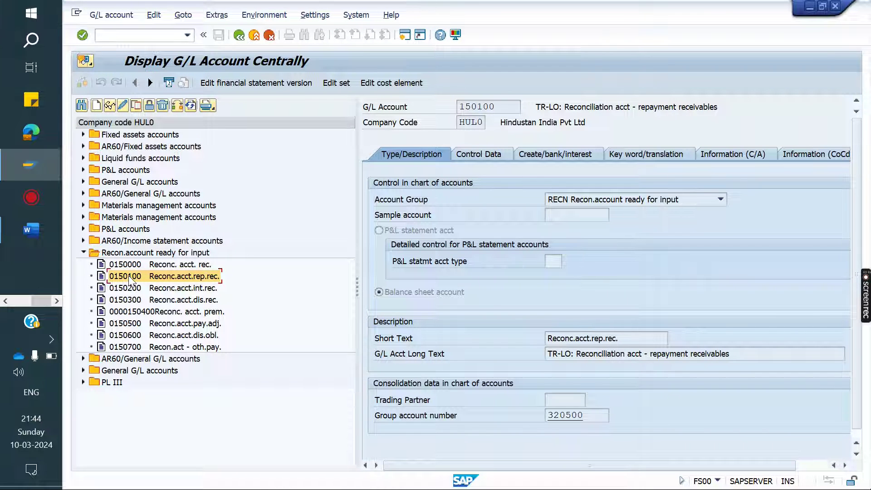
pyautogui.doubleClick(129, 267)
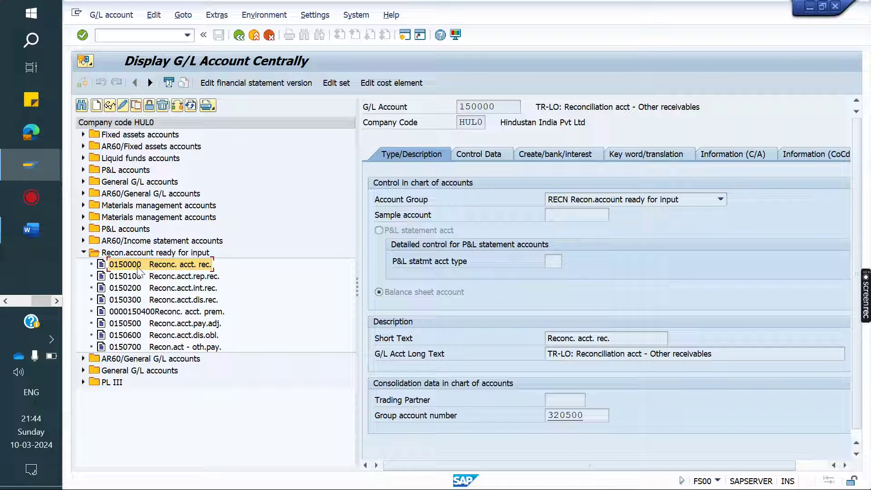
pyautogui.doubleClick(517, 106)
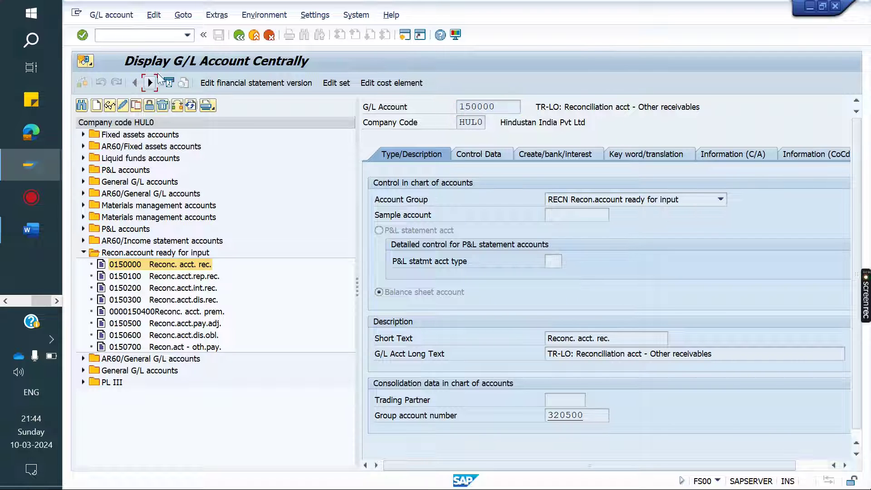
# Open the SAP Reference IMG through SPRO and expand Reconciliation Account Determination under Sales and Distribution, Basic Functions, Account Assignment/Costing
pyautogui.click(117, 33)
pyautogui.write('/nspr')
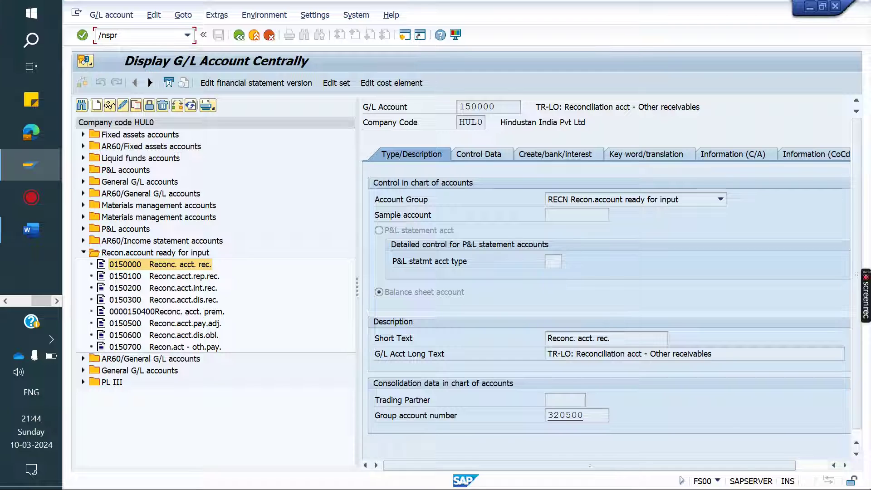
pyautogui.write('o')
pyautogui.press('Return')
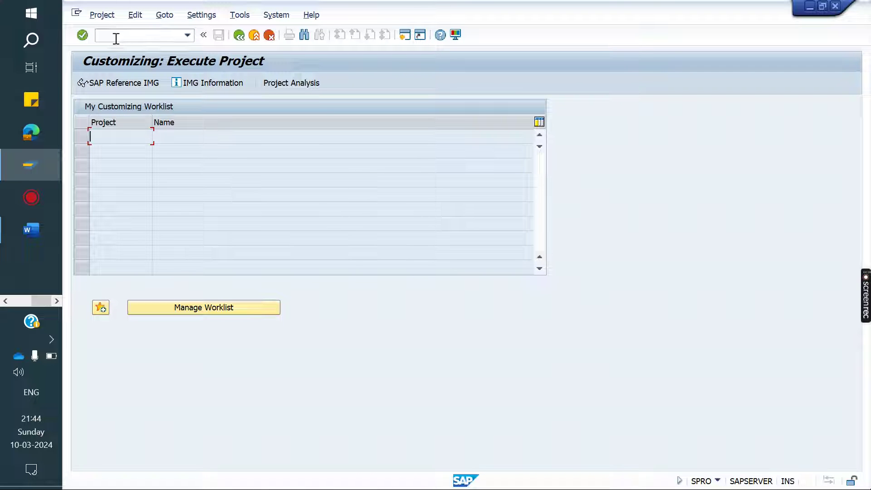
pyautogui.click(128, 82)
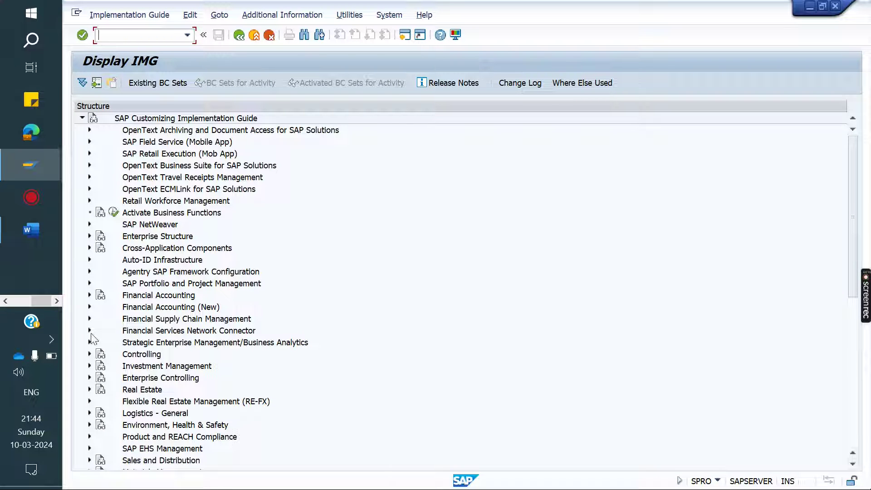
pyautogui.click(90, 461)
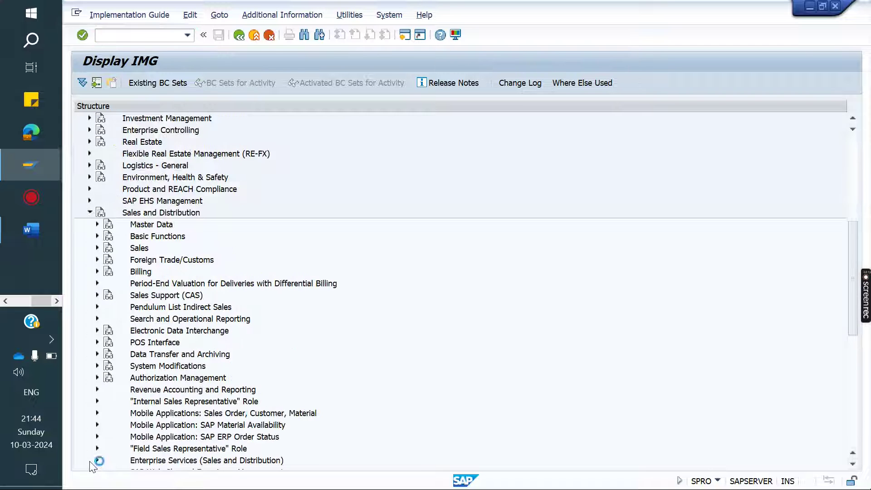
pyautogui.click(97, 237)
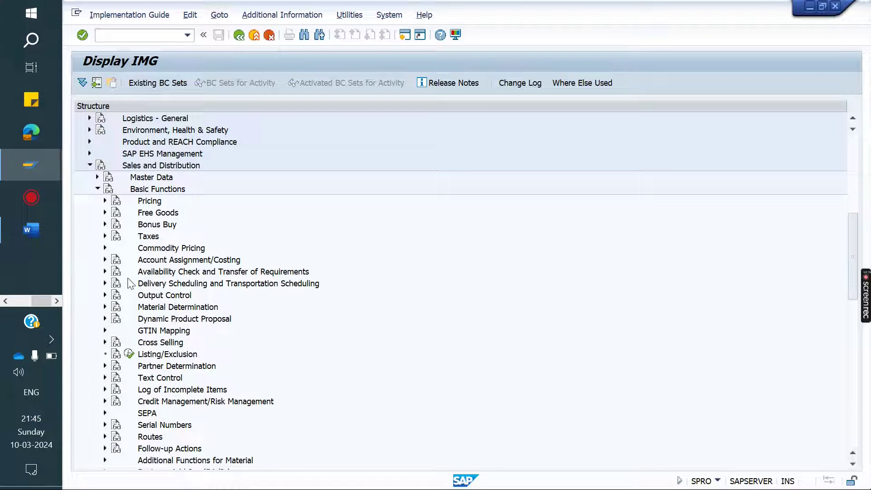
pyautogui.click(105, 260)
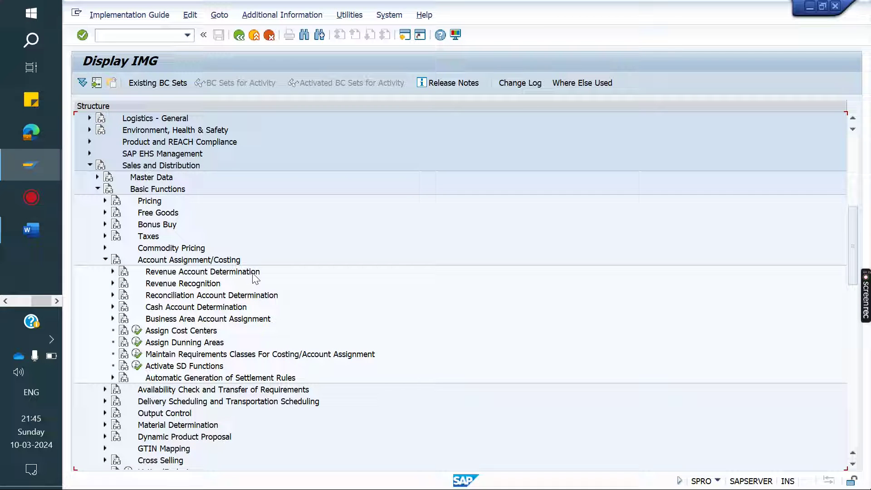
pyautogui.click(112, 295)
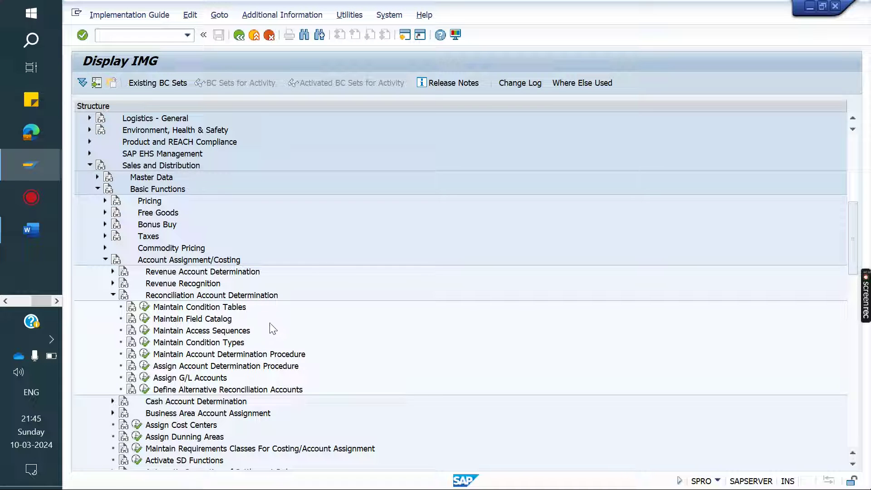
# Start a new condition table for reconciliation account determination and select the fields Sales Organization, Distribution Channel and Division
pyautogui.click(144, 307)
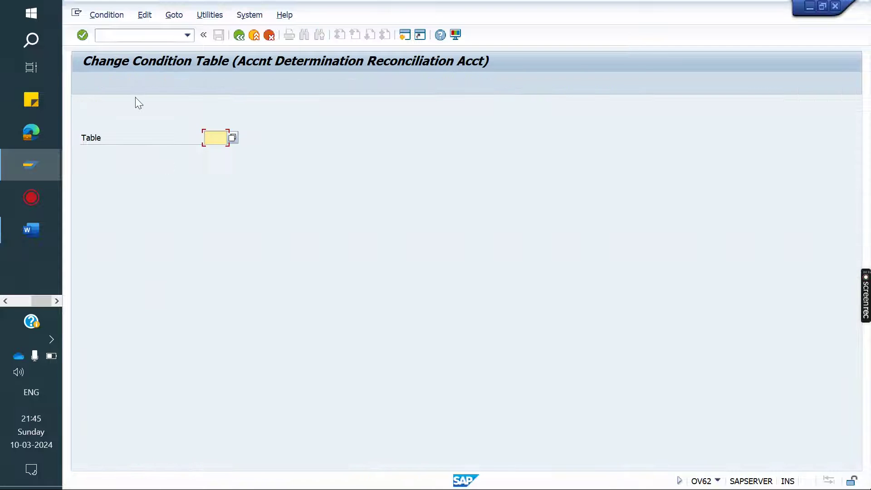
pyautogui.click(102, 11)
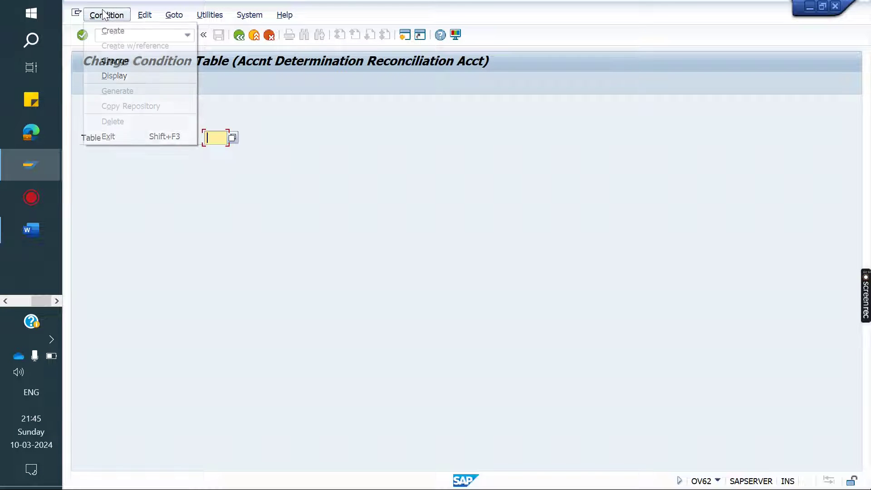
pyautogui.click(149, 30)
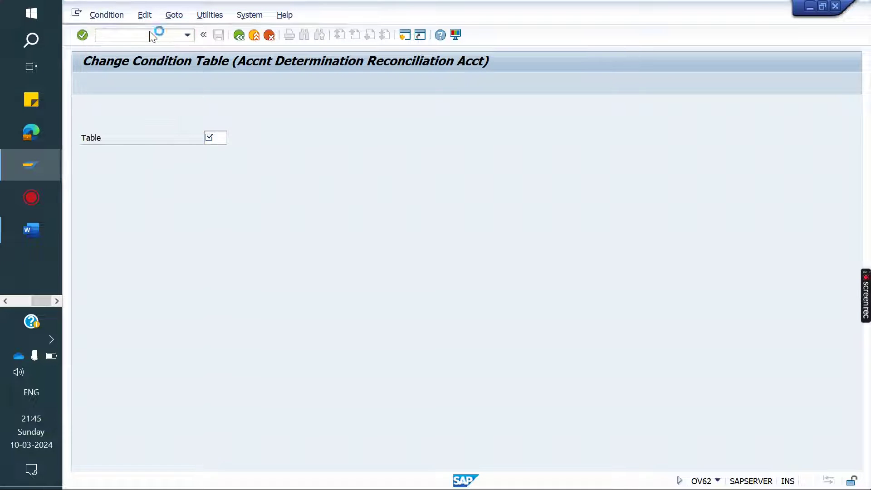
pyautogui.press('Return')
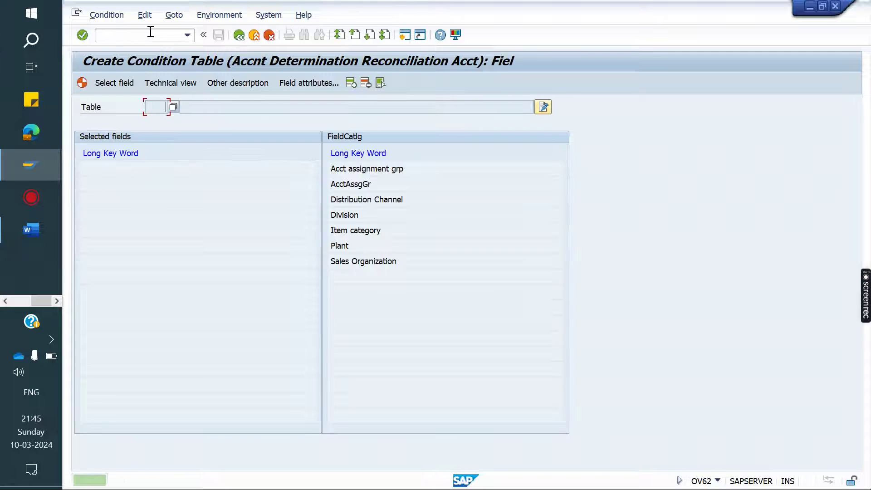
pyautogui.doubleClick(378, 262)
pyautogui.doubleClick(385, 196)
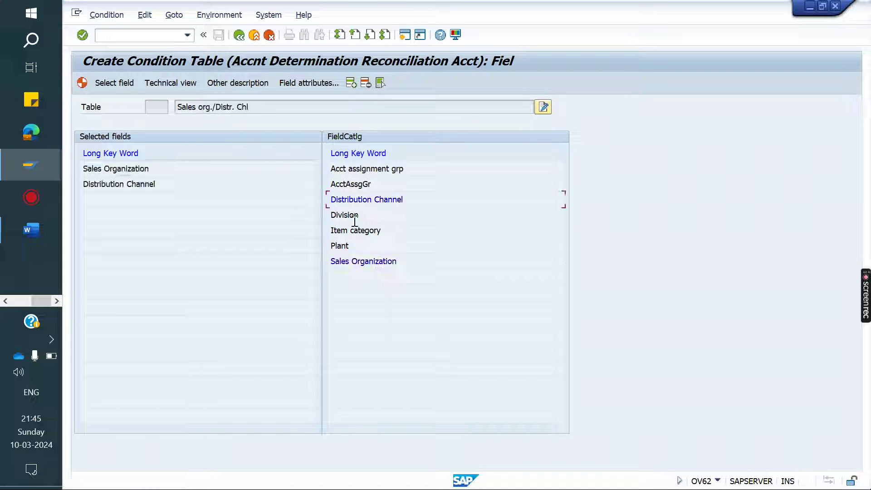
pyautogui.doubleClick(354, 217)
pyautogui.doubleClick(356, 246)
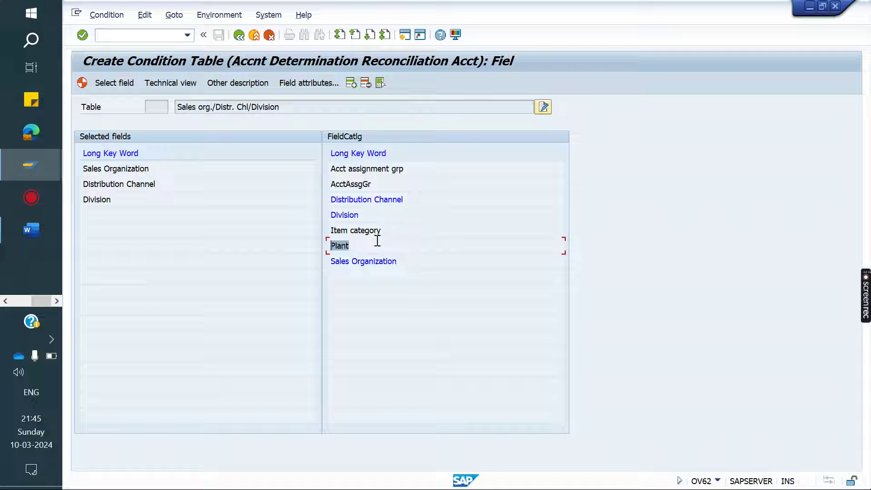
pyautogui.moveTo(424, 167); pyautogui.dragTo(336, 172)
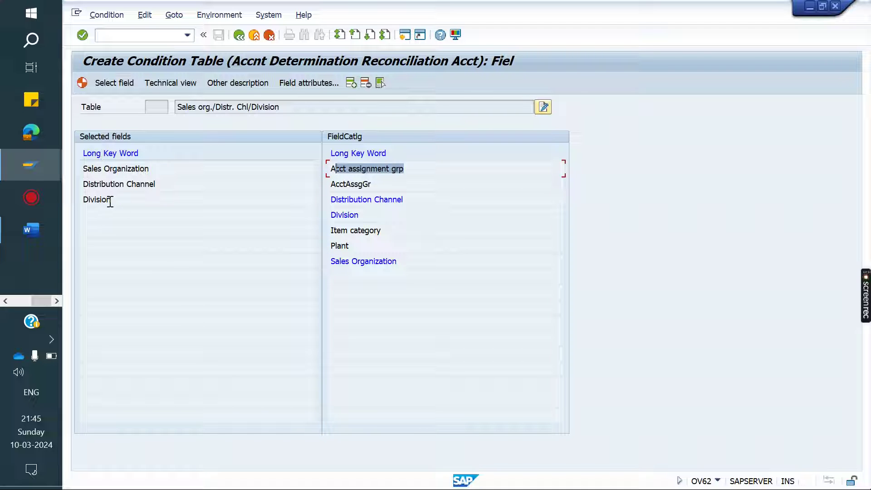
# Generate the Sales org./Distr. Chl/Division condition table as a local object and return to the IMG structure
pyautogui.click(81, 83)
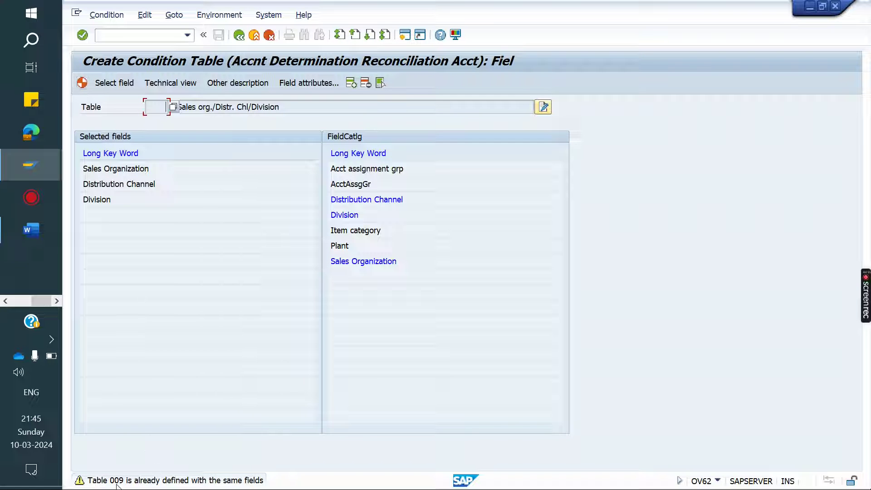
pyautogui.press('Return')
pyautogui.click(284, 254)
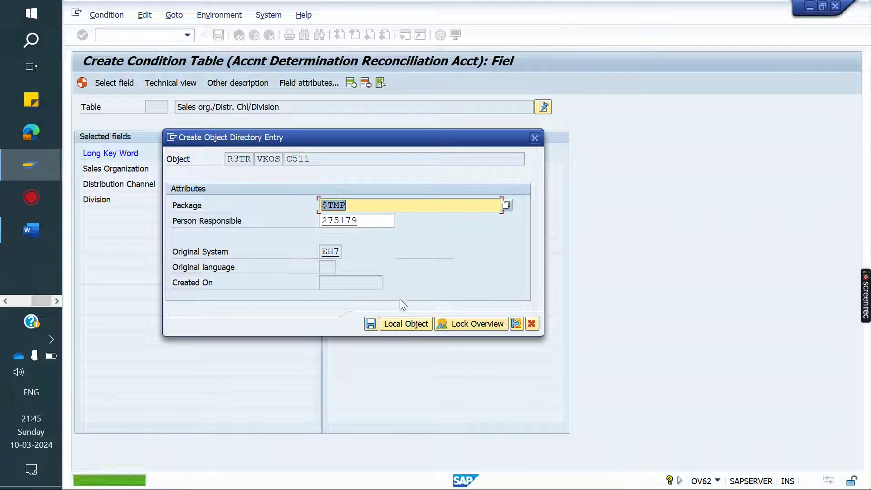
pyautogui.click(415, 325)
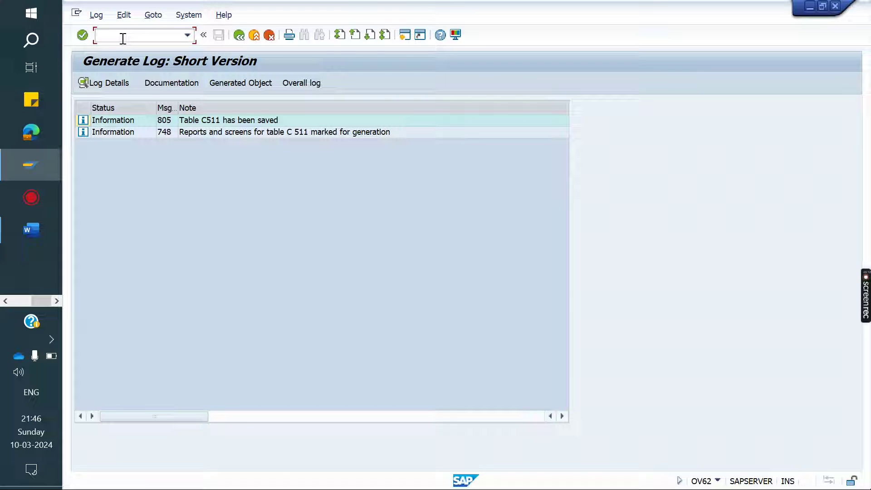
pyautogui.click(241, 39)
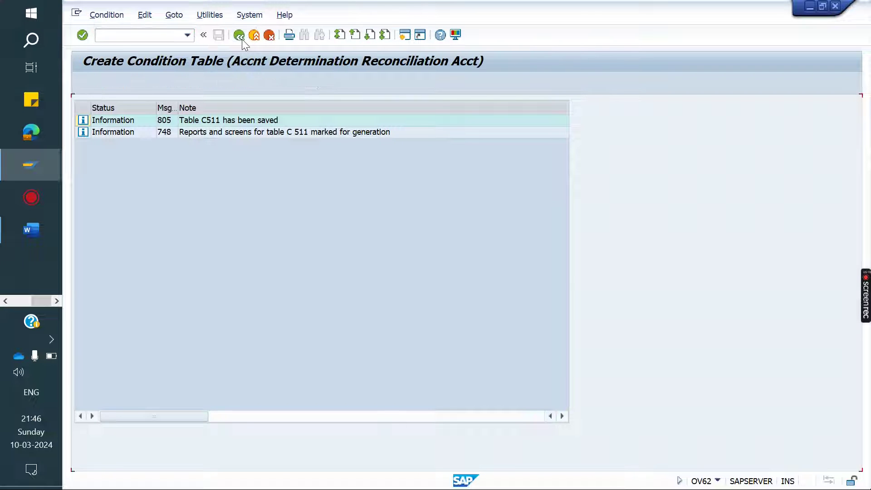
pyautogui.click(240, 36)
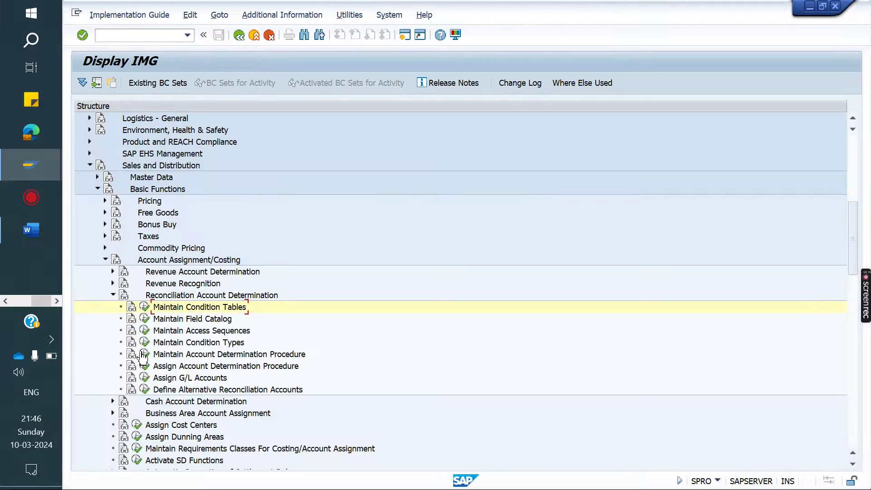
# Open Maintain Access Sequences and add new access sequence HRGL with the description "Recon access seqwuence"
pyautogui.click(143, 331)
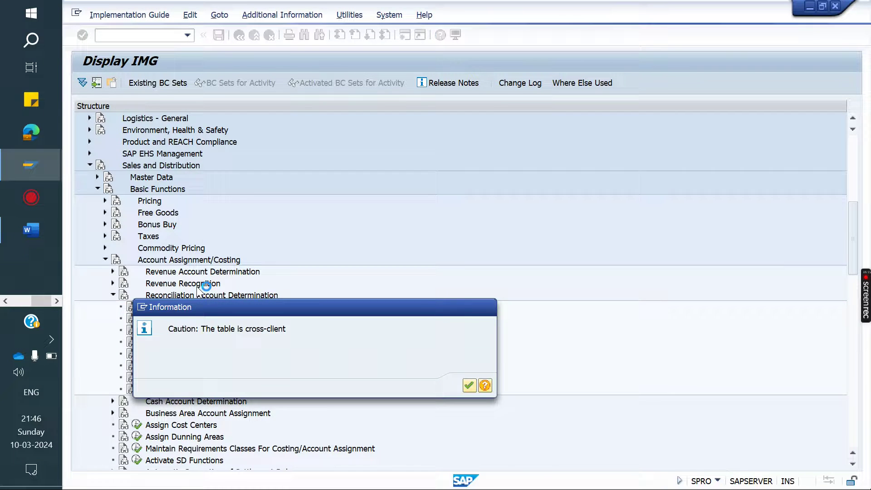
pyautogui.press('Return')
pyautogui.click(121, 79)
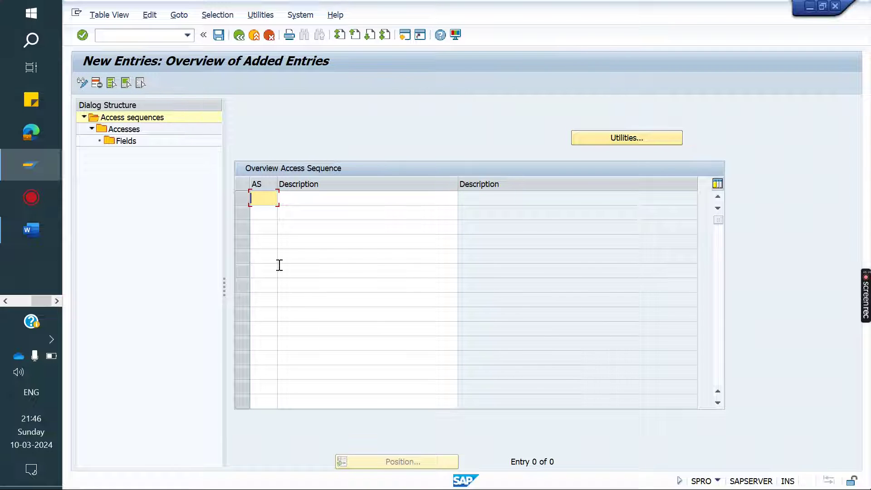
pyautogui.write('H')
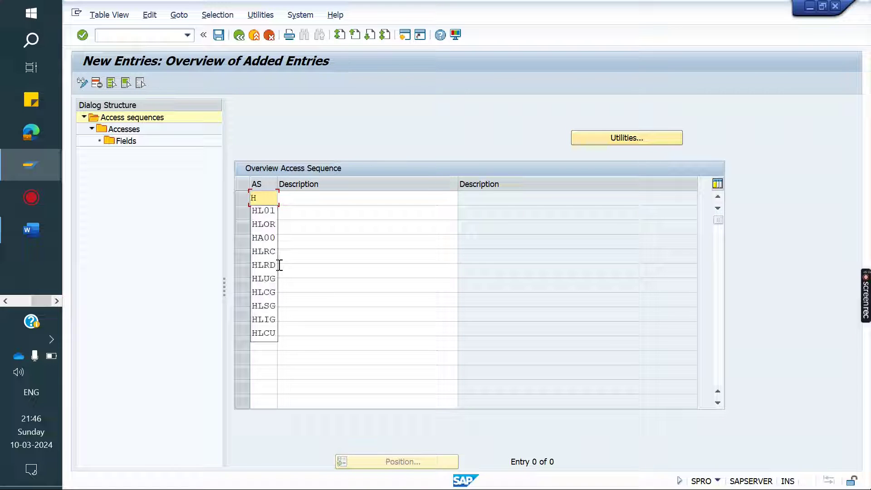
pyautogui.write('RGL')
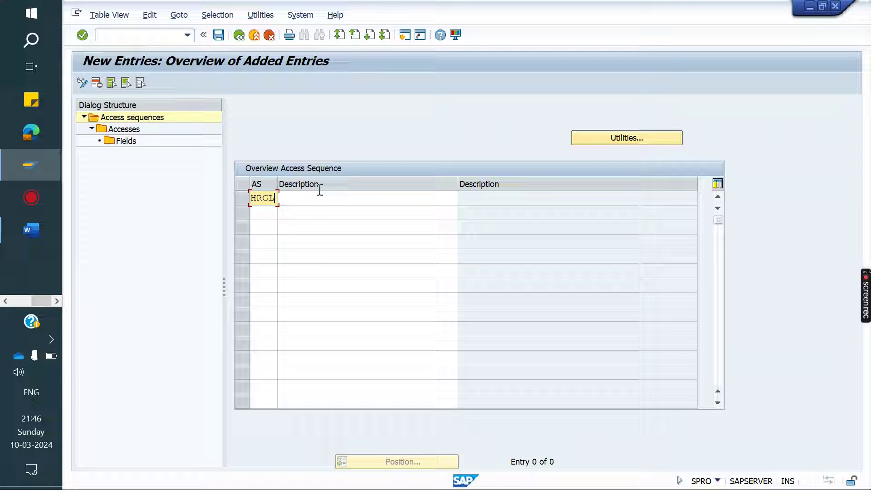
pyautogui.click(350, 194)
pyautogui.write('R')
pyautogui.press('Return')
pyautogui.press('Return')
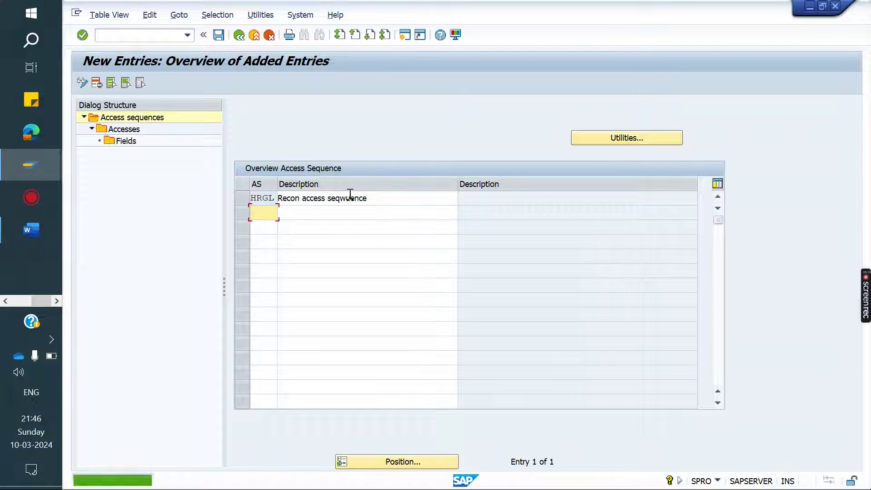
# Correct the description of access sequence HRGL to "Recon access sequence"
pyautogui.click(377, 196)
pyautogui.press('BackSpace')
pyautogui.press('BackSpace')
pyautogui.press('BackSpace')
pyautogui.press('BackSpace')
pyautogui.press('BackSpace')
pyautogui.press('BackSpace')
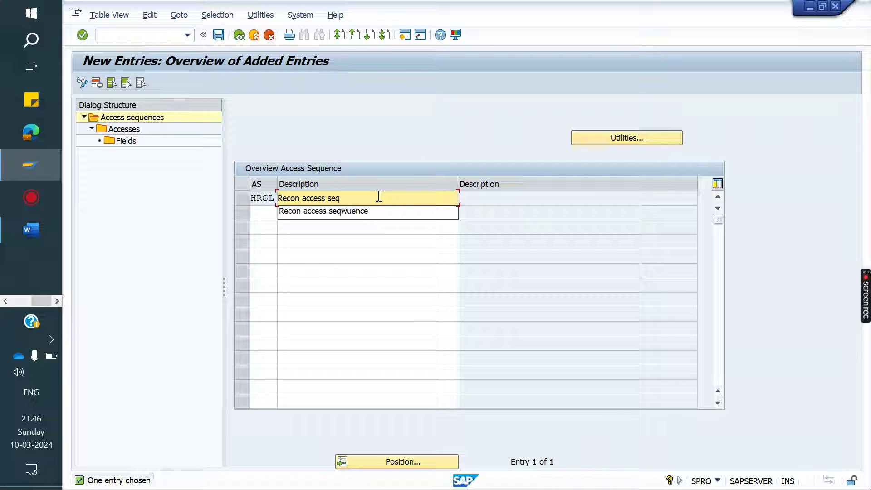
pyautogui.write('uence')
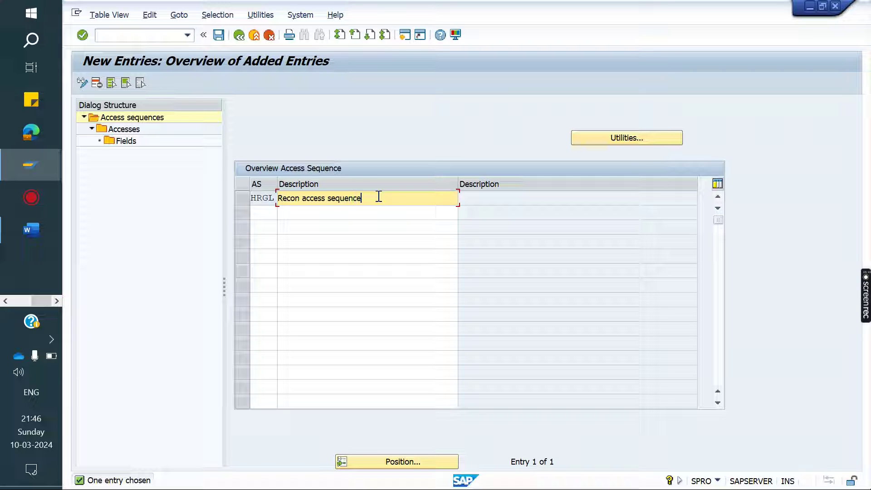
pyautogui.press('Return')
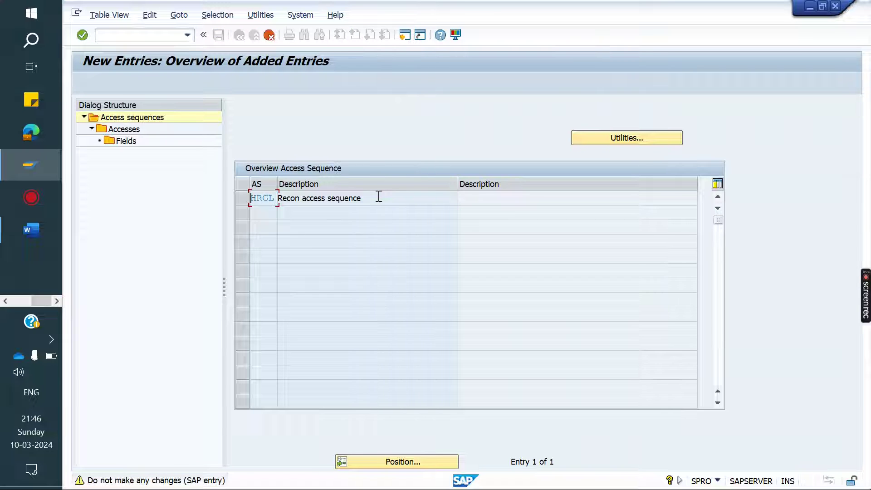
# Add access number 10 with condition table 511 to access sequence HRGL
pyautogui.click(242, 201)
pyautogui.doubleClick(124, 129)
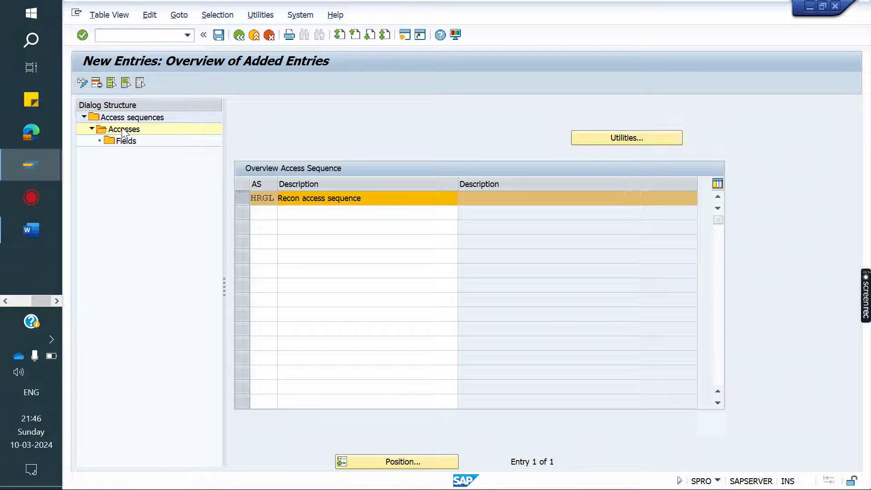
pyautogui.click(119, 86)
pyautogui.write('10')
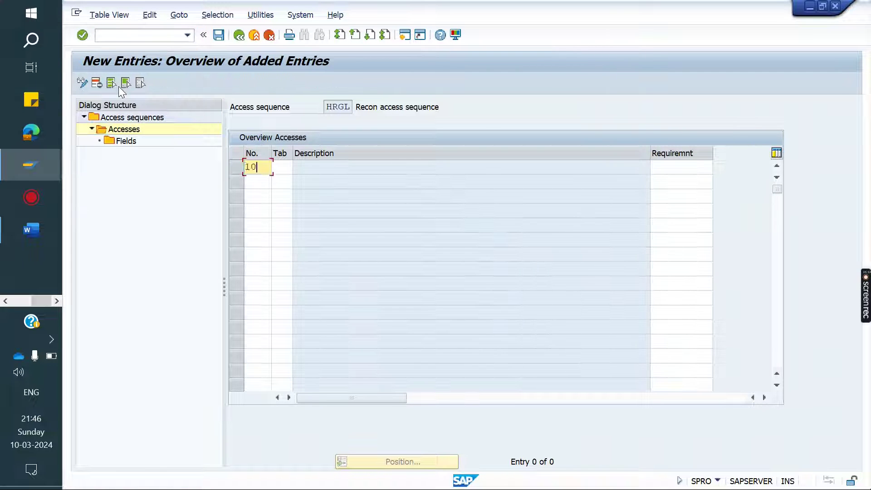
pyautogui.click(282, 166)
pyautogui.write('511')
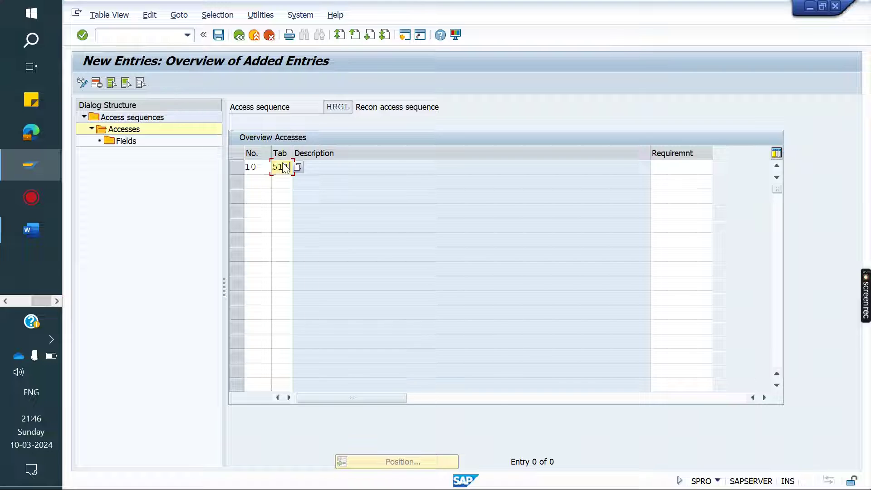
pyautogui.press('Return')
pyautogui.press('Return')
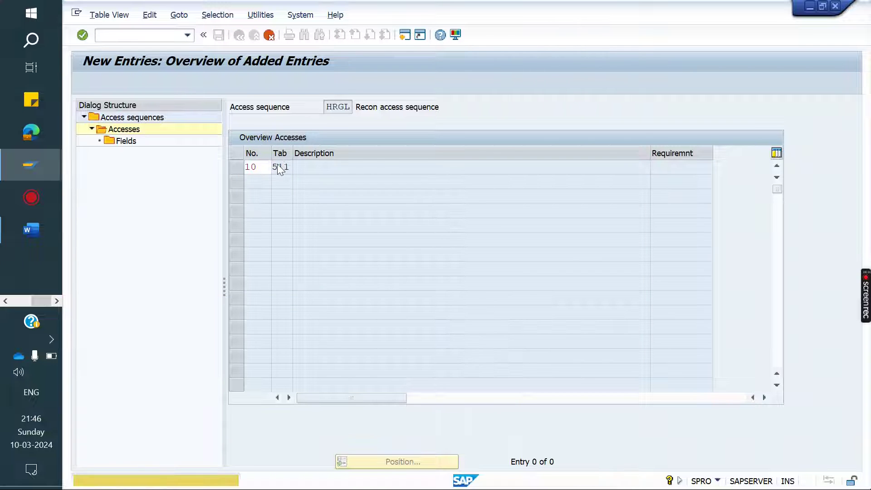
# Open the fields of access 10, save the access sequence under the proposed Workbench request and return to the IMG structure
pyautogui.click(235, 171)
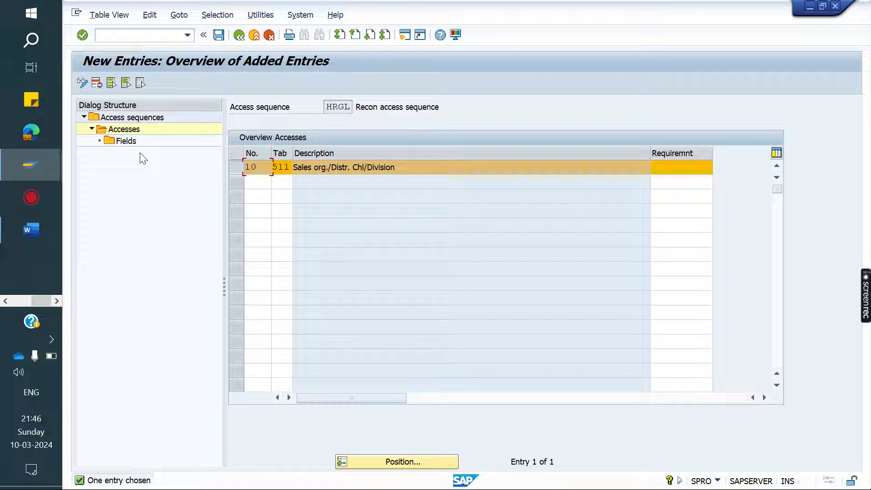
pyautogui.doubleClick(127, 143)
pyautogui.doubleClick(126, 141)
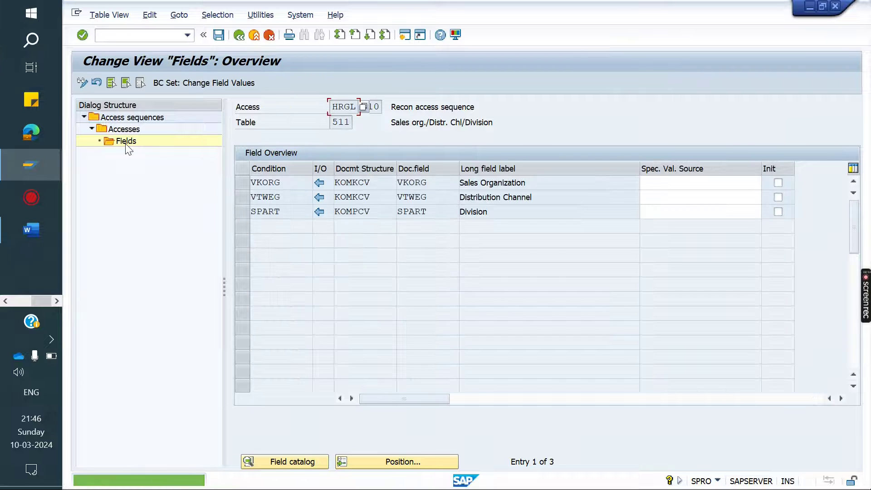
pyautogui.click(219, 35)
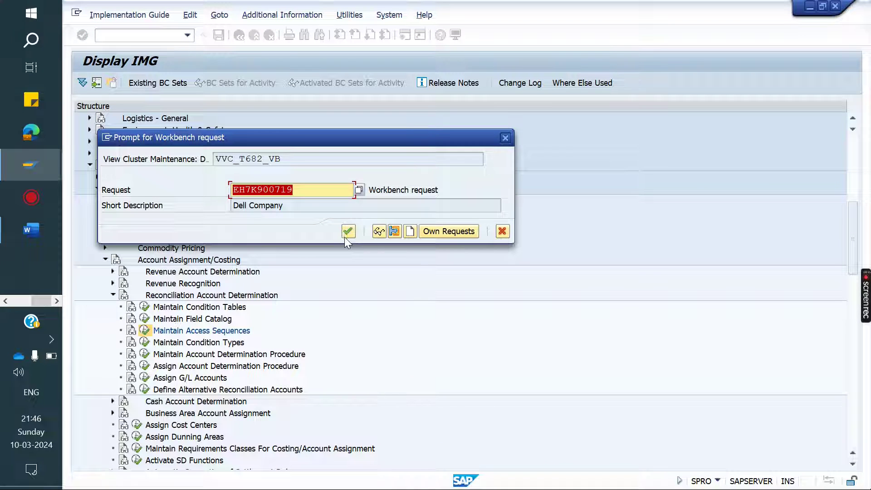
pyautogui.click(349, 233)
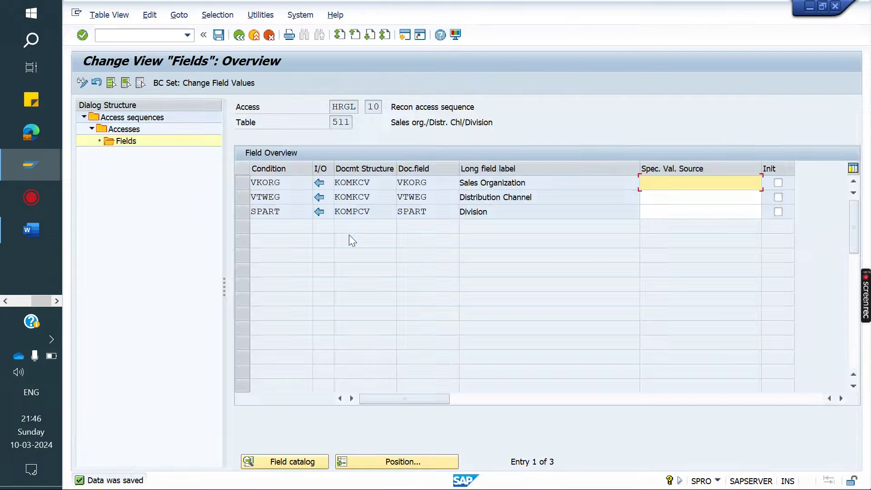
pyautogui.click(239, 35)
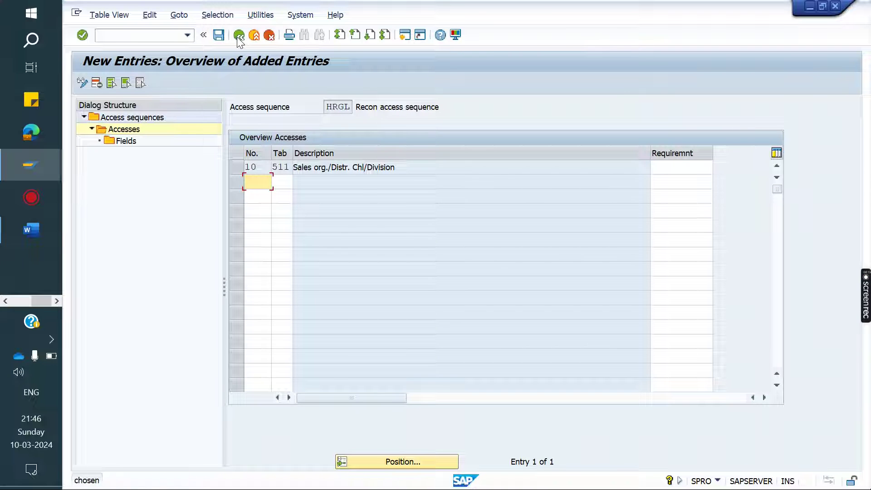
pyautogui.click(239, 35)
pyautogui.click(239, 35)
pyautogui.click(239, 35)
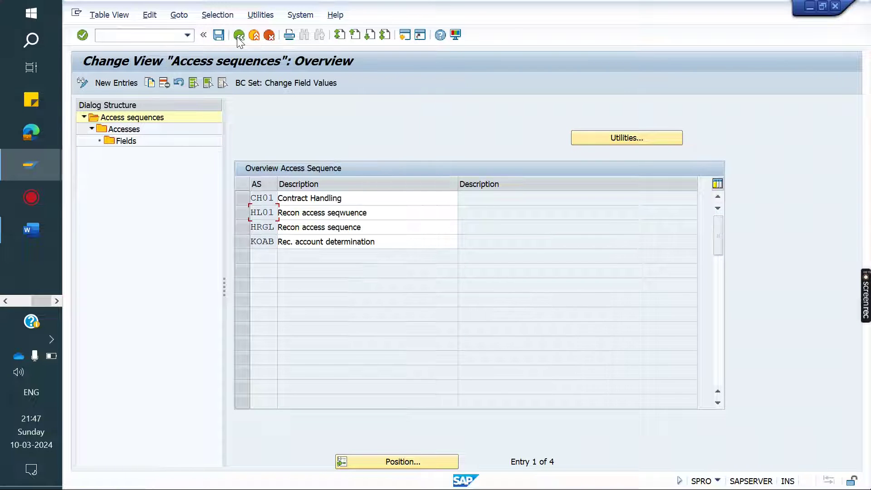
pyautogui.click(239, 35)
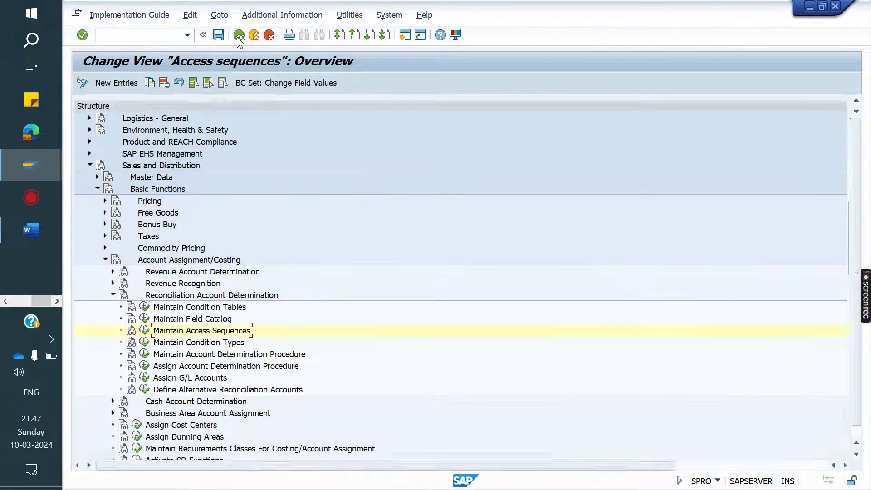
# Open Maintain Condition Types and add new condition type HRGL with access sequence HRGL
pyautogui.click(145, 342)
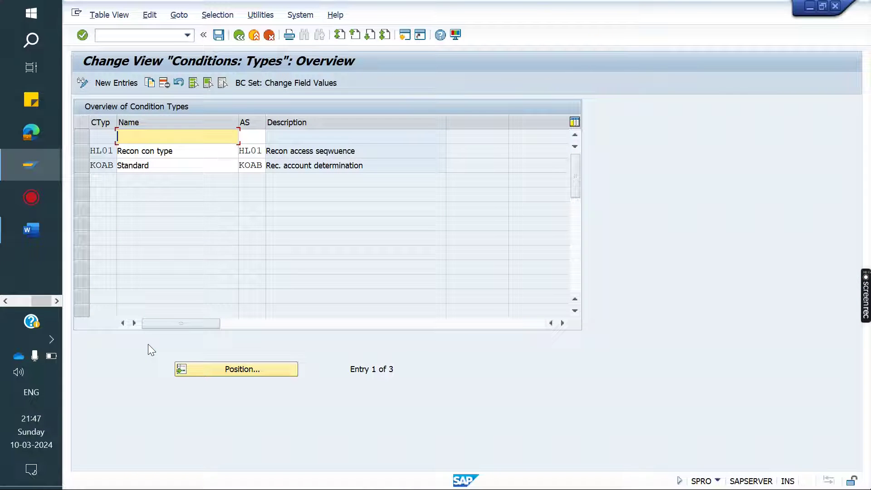
pyautogui.click(114, 86)
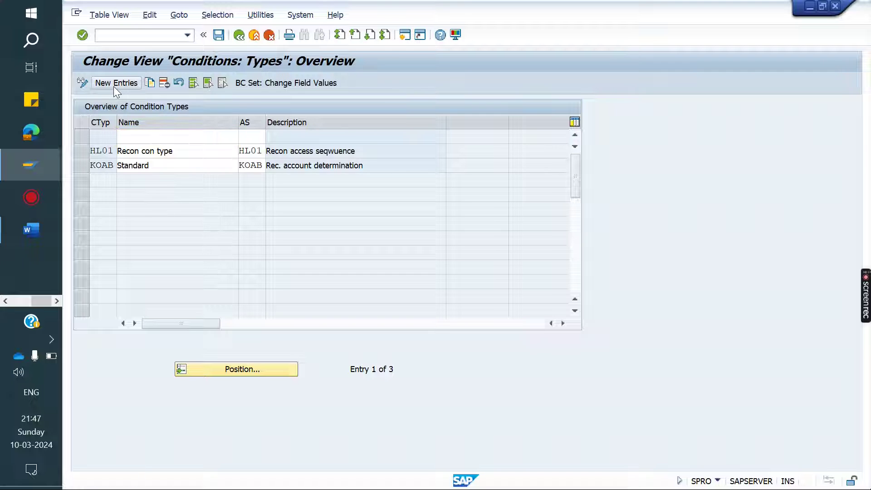
pyautogui.write('H')
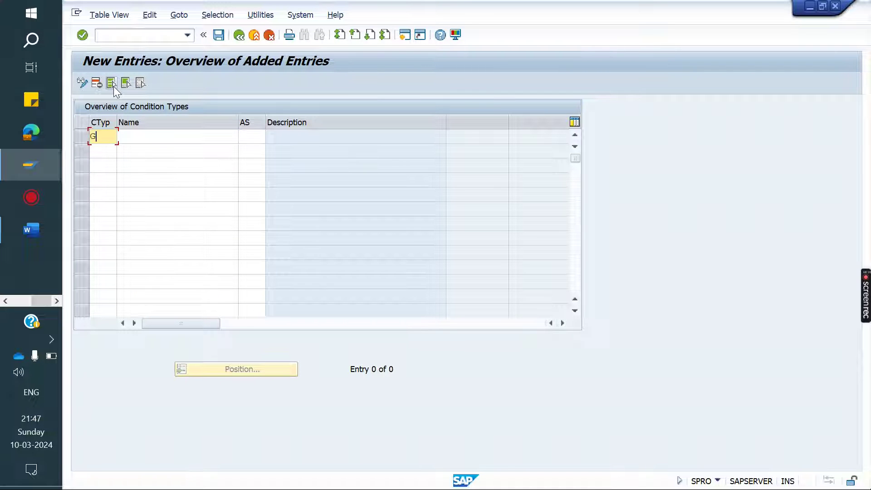
pyautogui.write('RGL')
pyautogui.click(254, 137)
pyautogui.write('HRGL')
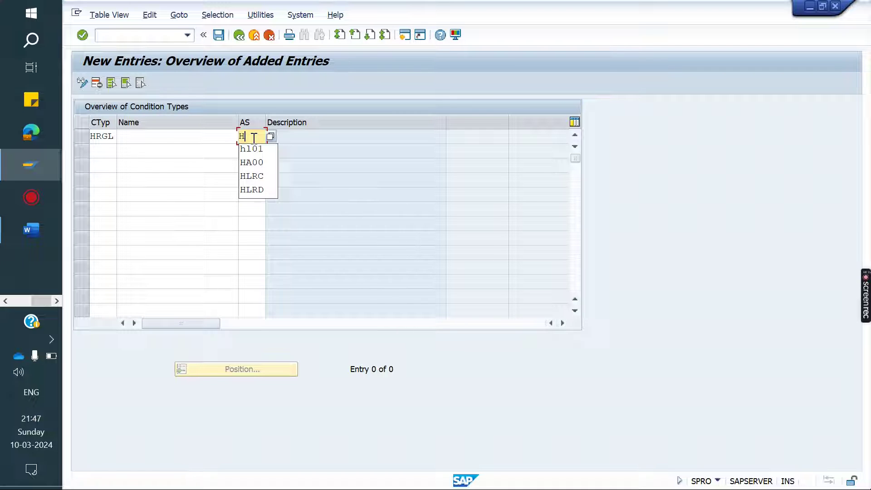
pyautogui.press('Return')
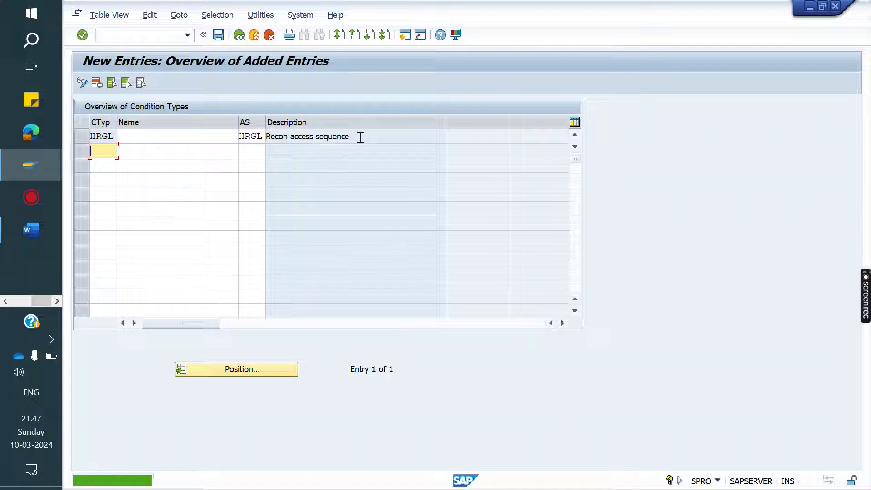
# Name condition type HRGL "Recon con type", save it under the proposed request and return to the IMG structure
pyautogui.click(195, 138)
pyautogui.click(195, 138)
pyautogui.press('Down')
pyautogui.press('Return')
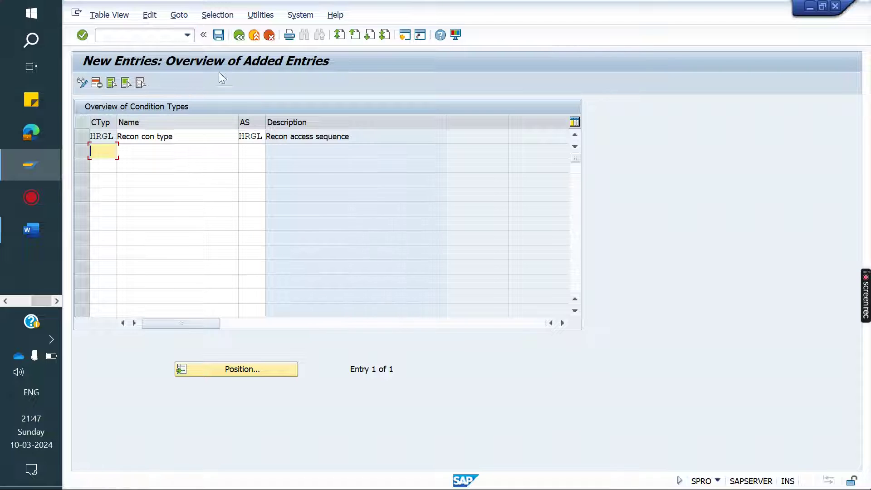
pyautogui.click(220, 35)
pyautogui.click(347, 232)
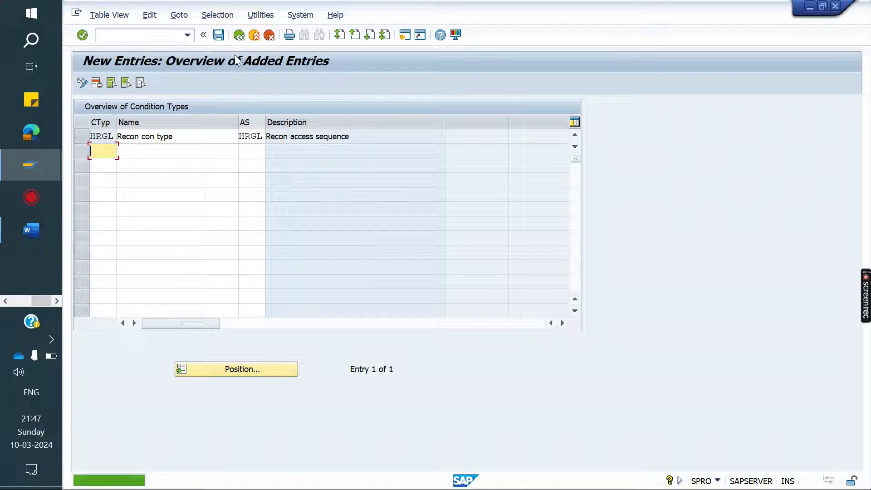
pyautogui.click(239, 36)
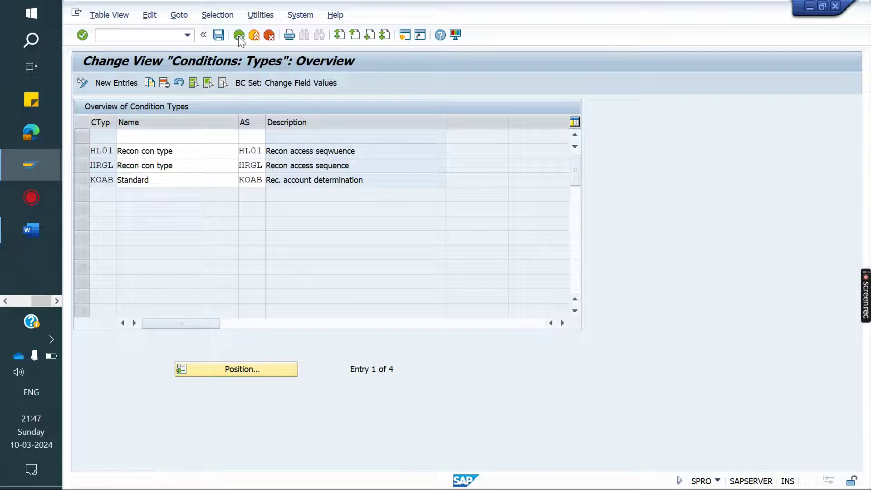
pyautogui.click(239, 36)
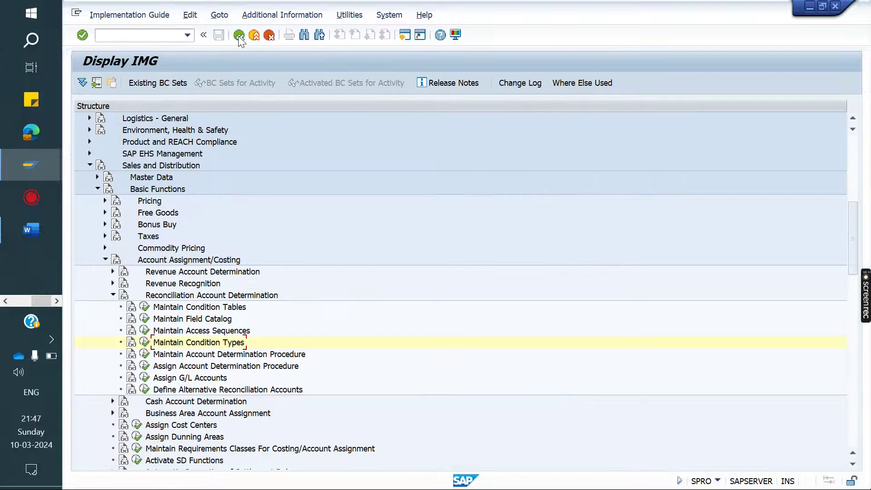
# Open Maintain Account Determination Procedure and add new procedure HRGL01 with the description "Recon account determination"
pyautogui.click(144, 354)
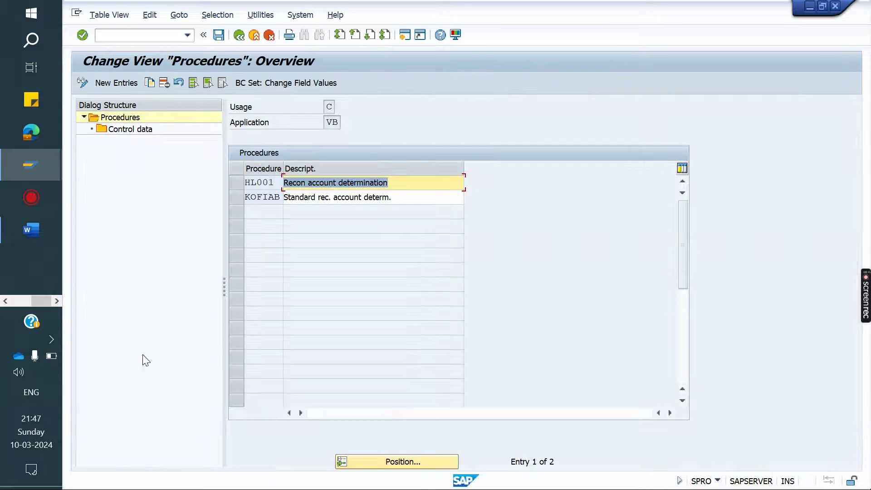
pyautogui.click(124, 81)
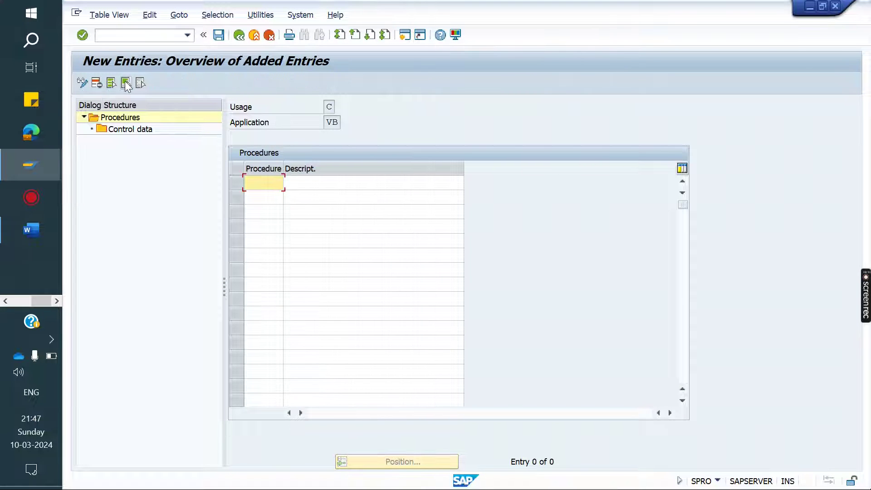
pyautogui.write('HRGL01')
pyautogui.click(296, 182)
pyautogui.press('BackSpace')
pyautogui.press('Down')
pyautogui.press('Return')
# Add step 10 with condition type HRGL to the control data of procedure HRGL01
pyautogui.click(235, 185)
pyautogui.doubleClick(131, 131)
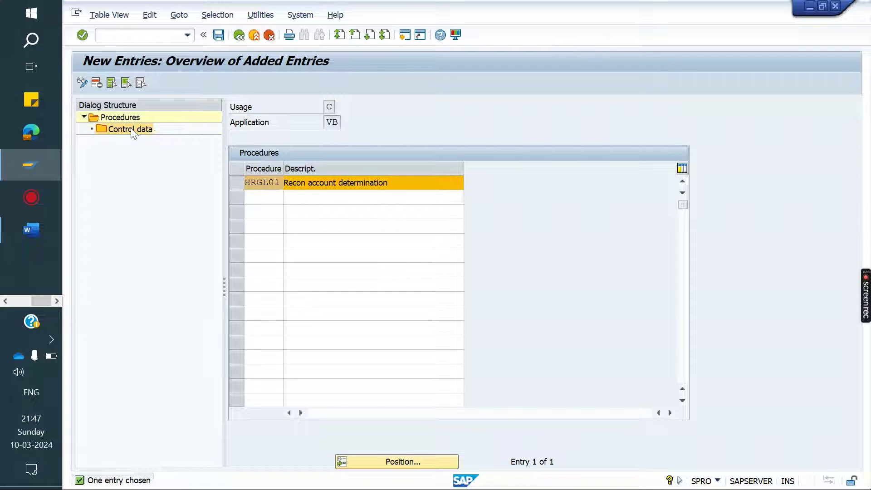
pyautogui.click(117, 84)
pyautogui.write('10')
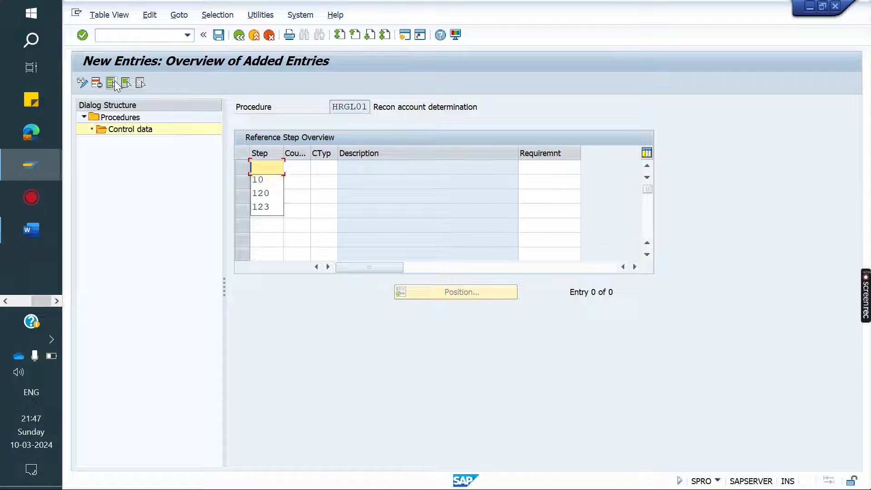
pyautogui.click(325, 168)
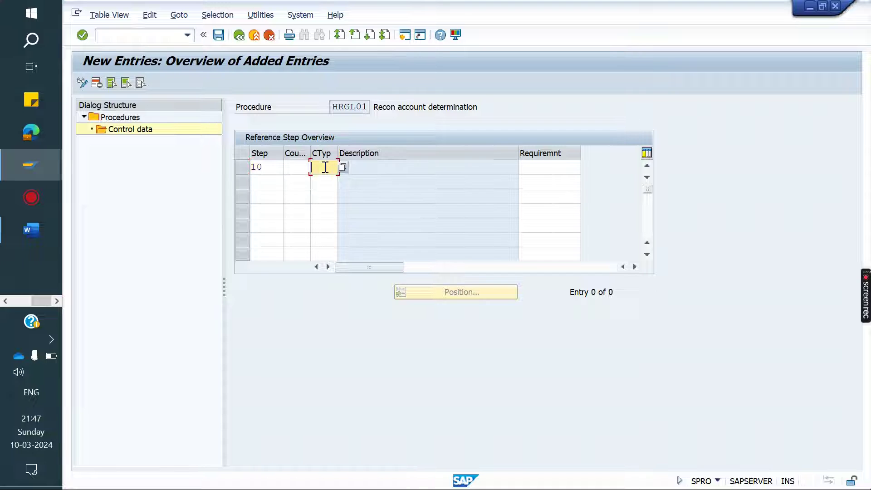
pyautogui.write('HRGL')
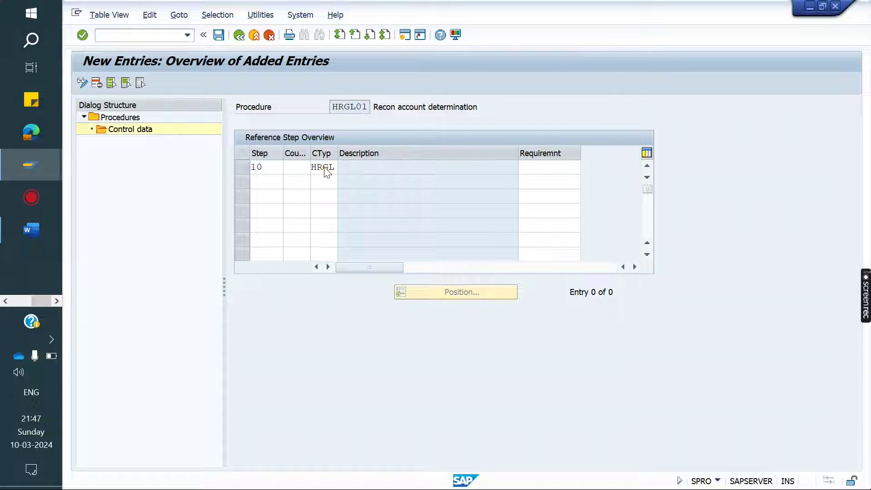
pyautogui.press('Return')
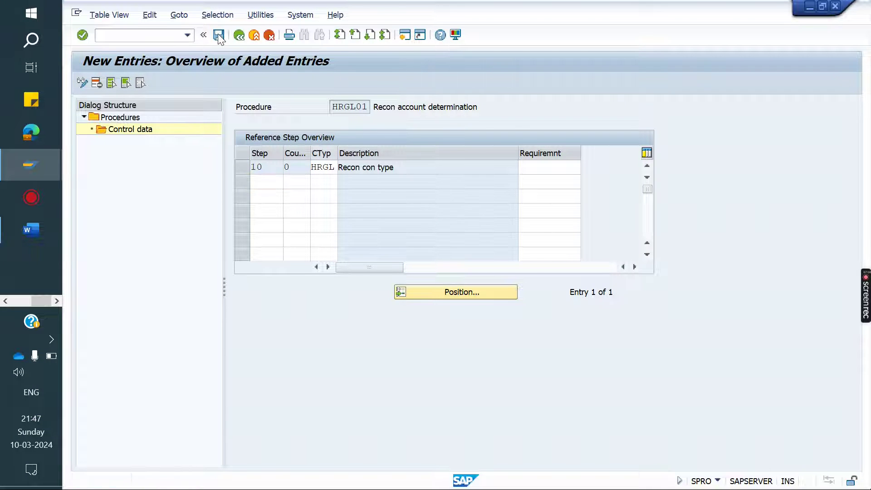
# Save procedure HRGL01 under the proposed customizing request and return to the IMG structure
pyautogui.click(218, 36)
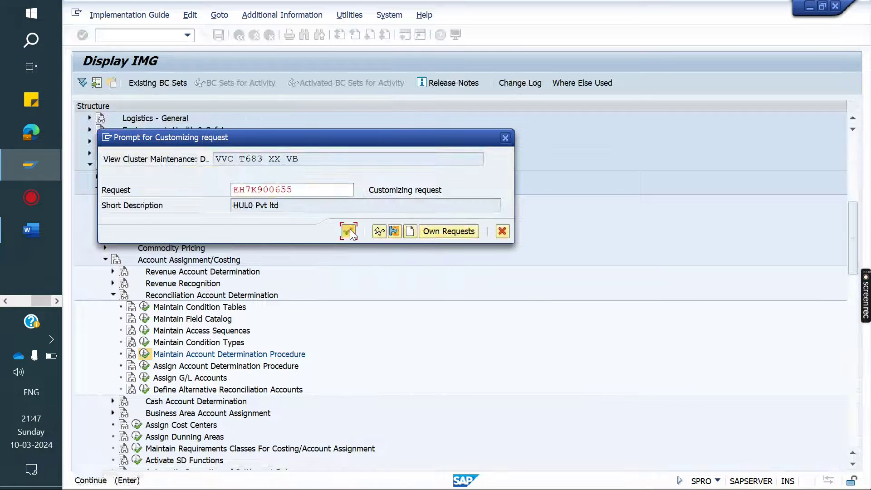
pyautogui.click(347, 231)
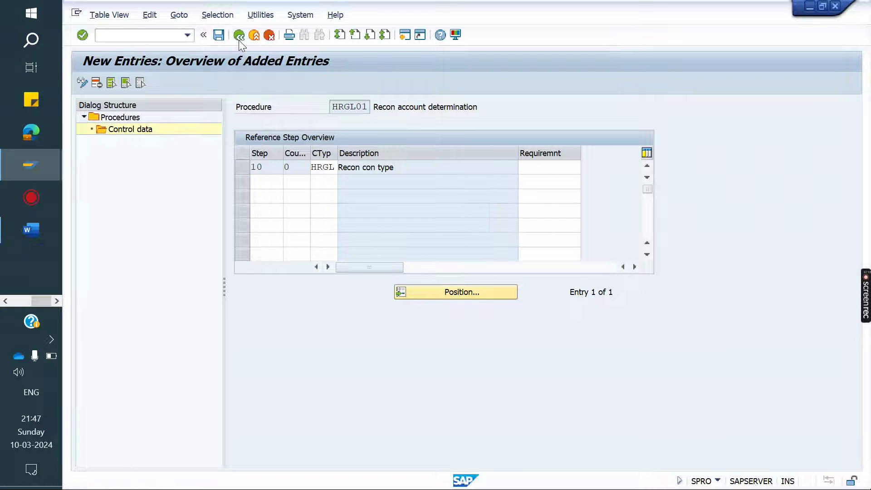
pyautogui.click(239, 40)
pyautogui.click(238, 40)
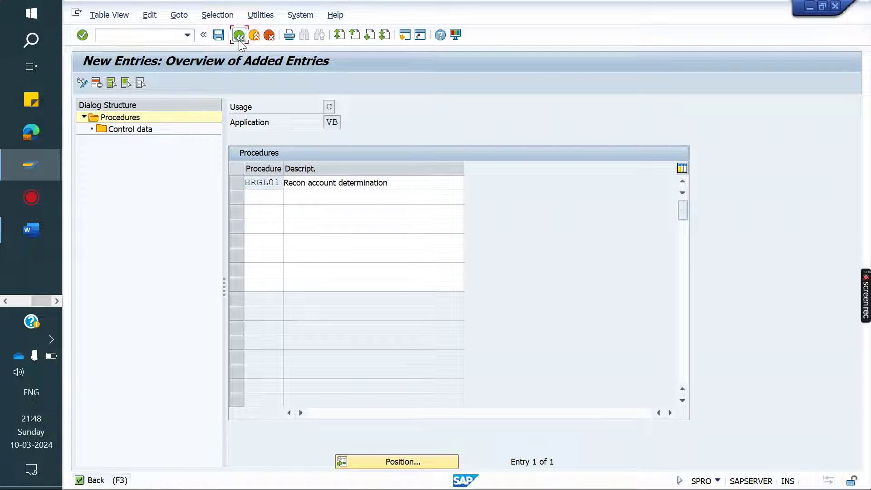
pyautogui.click(239, 40)
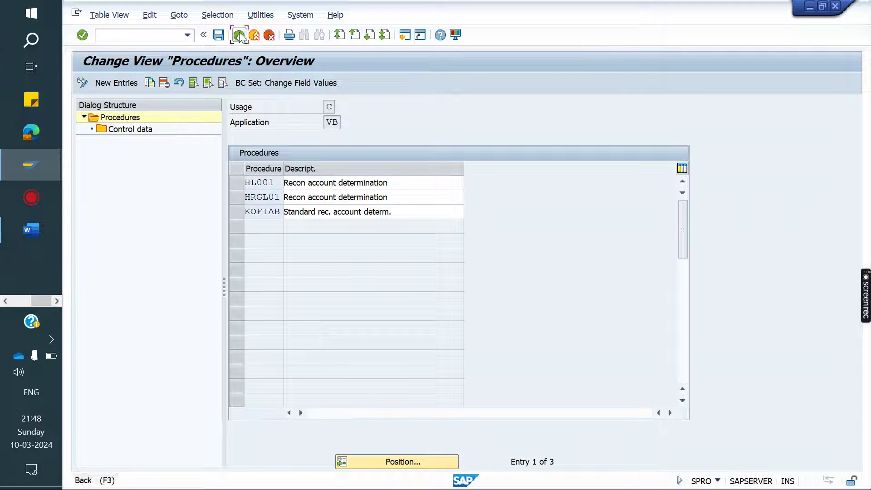
pyautogui.click(239, 36)
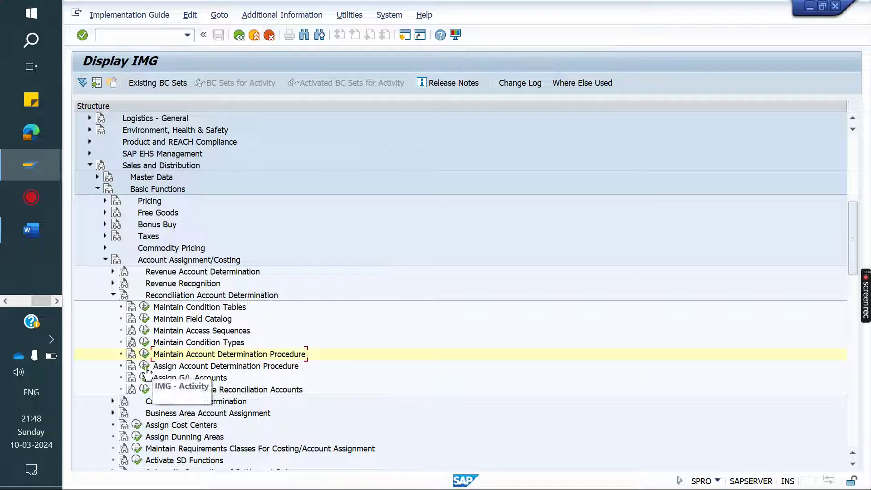
# Open Assign Account Determination Procedure and position the list at billing type HLOR
pyautogui.click(145, 366)
pyautogui.click(230, 461)
pyautogui.write('HLOR')
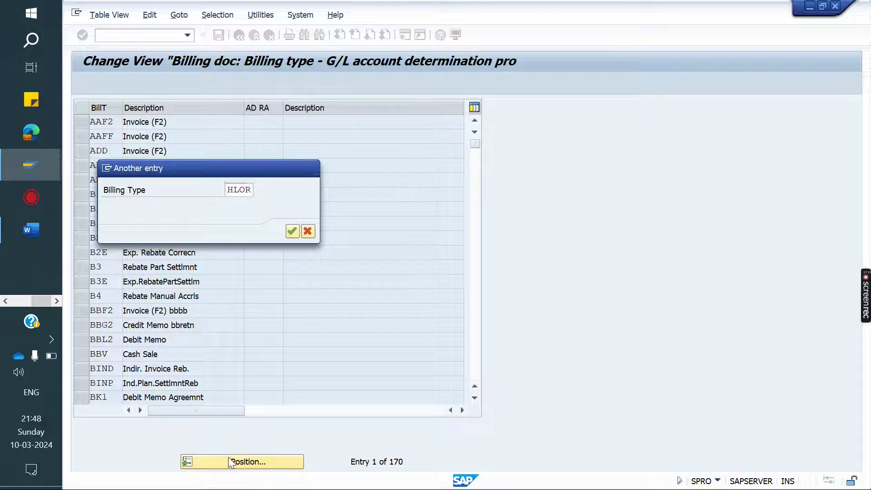
pyautogui.press('Return')
# Assign account determination procedure HRGL01 to billing type HLOR and save it under the proposed customizing request
pyautogui.click(261, 125)
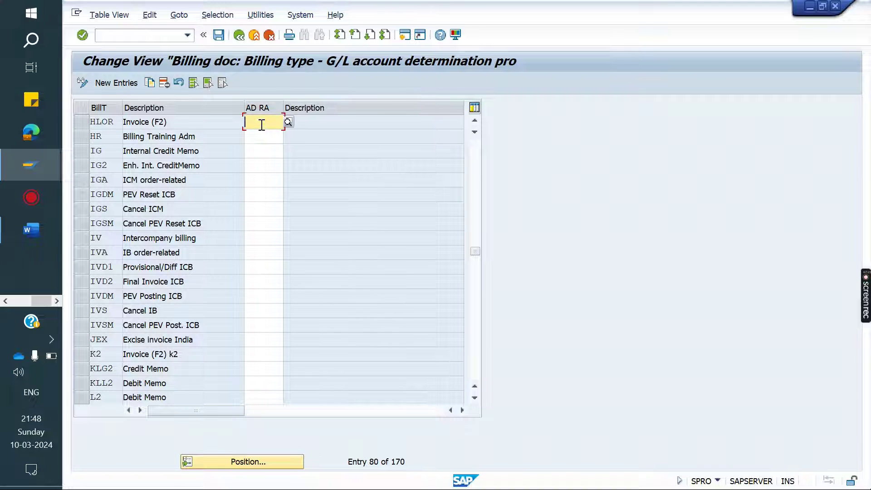
pyautogui.write('HL')
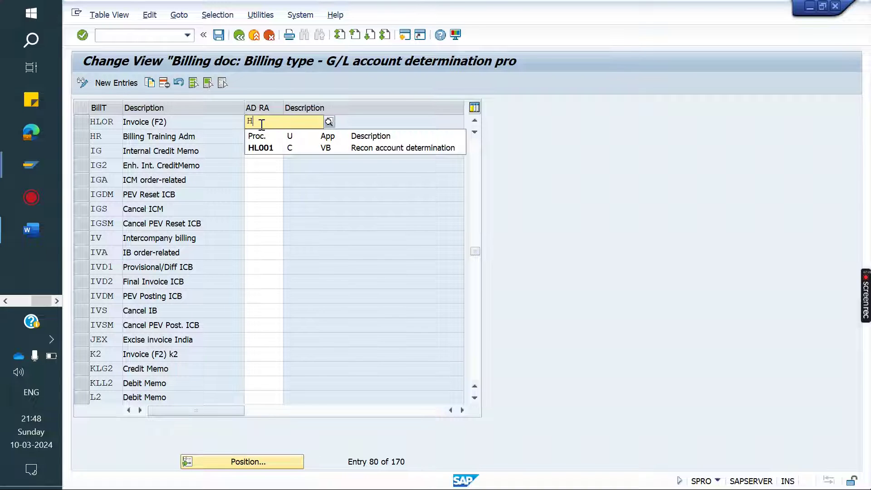
pyautogui.press('BackSpace')
pyautogui.write('RGL')
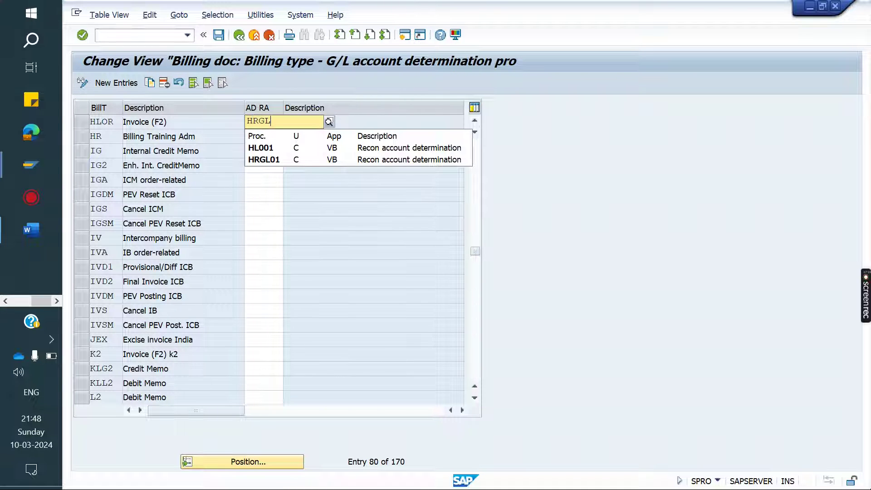
pyautogui.write('01')
pyautogui.press('Return')
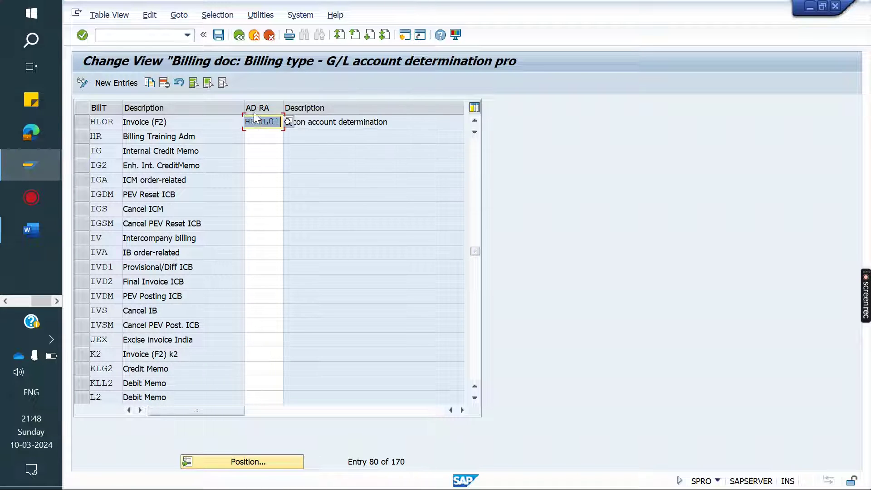
pyautogui.click(218, 37)
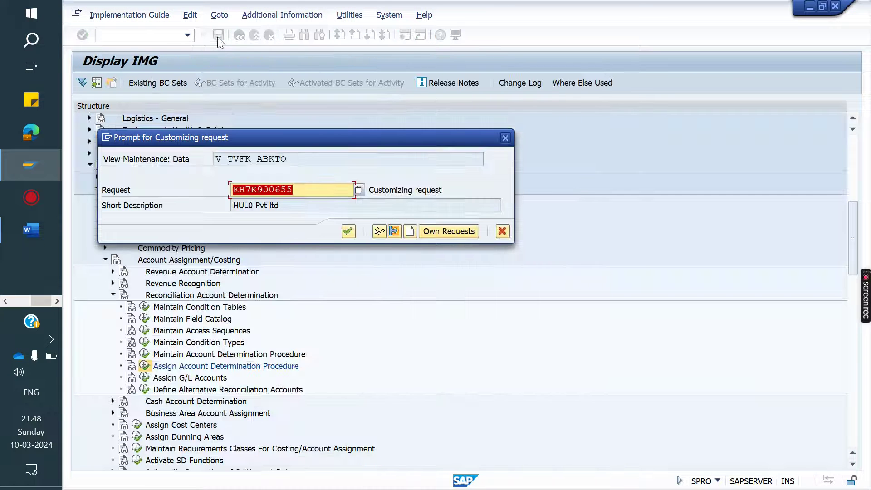
pyautogui.click(348, 232)
# Open transaction VOFA in a new session and check the account assignment settings of billing type HLOR
pyautogui.click(130, 35)
pyautogui.write('/OV')
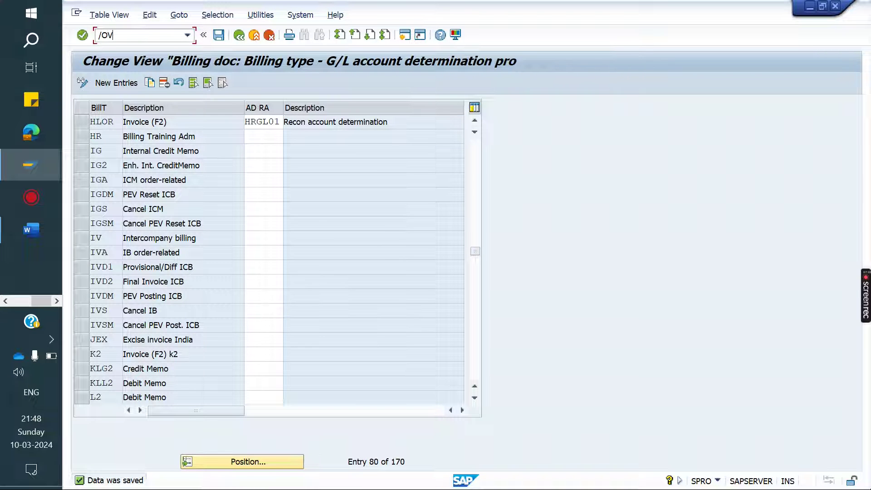
pyautogui.write('OFA')
pyautogui.press('Return')
pyautogui.press('Return')
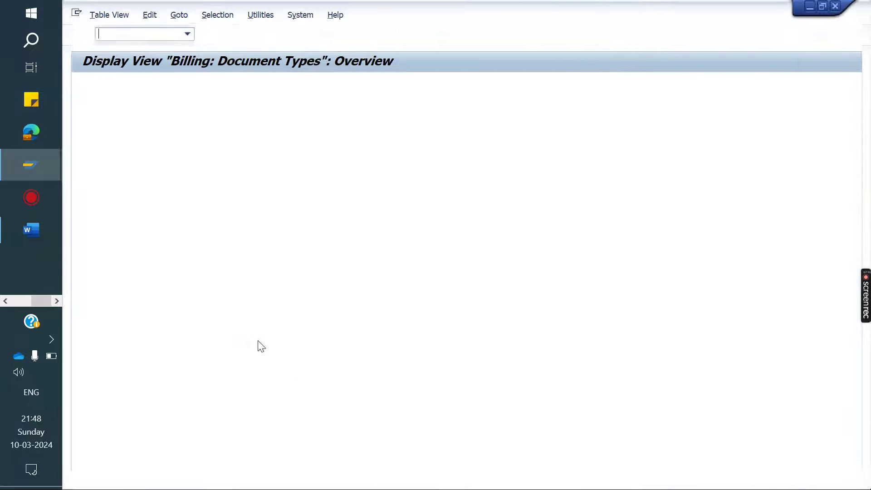
pyautogui.click(189, 413)
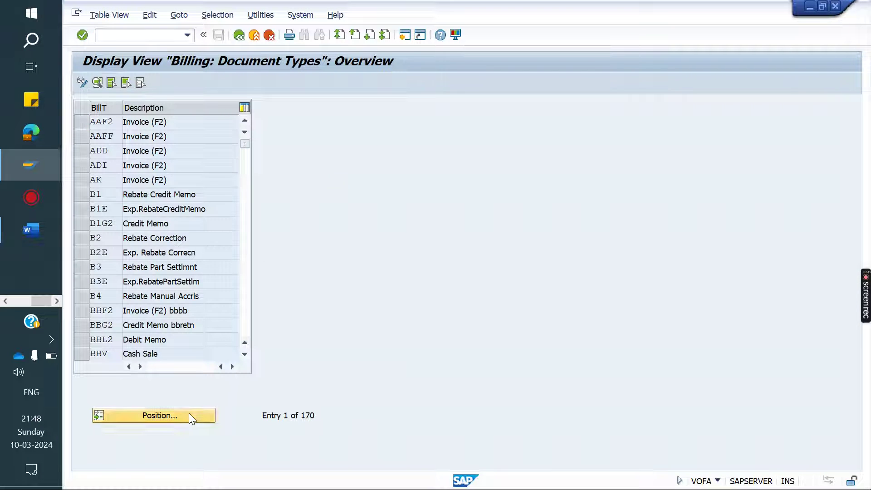
pyautogui.write('HLOR')
pyautogui.press('Return')
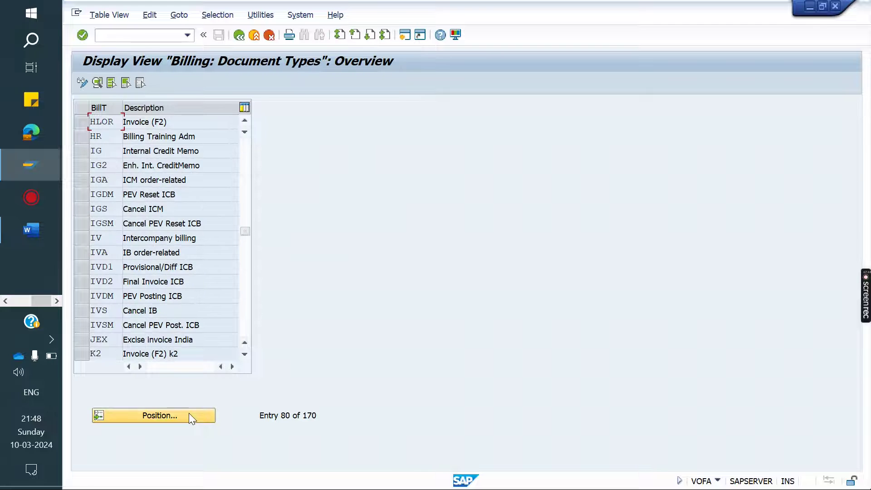
pyautogui.doubleClick(112, 122)
pyautogui.scroll(-5, 192, 250)
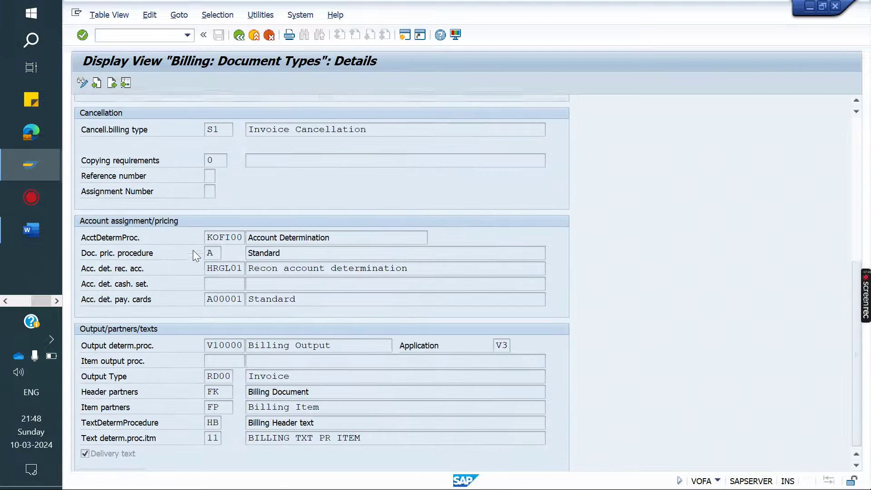
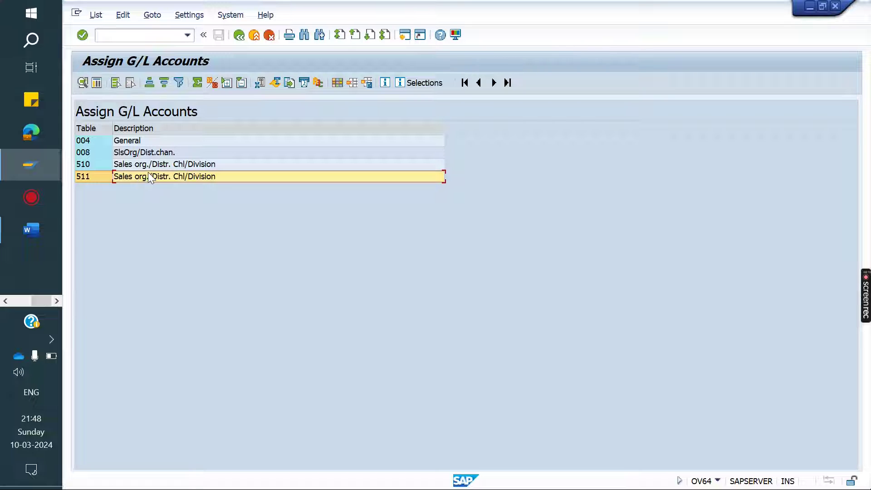
# Open table 511 for G/L account assignment and start a new entry with application VB and condition type HRGL
pyautogui.doubleClick(162, 178)
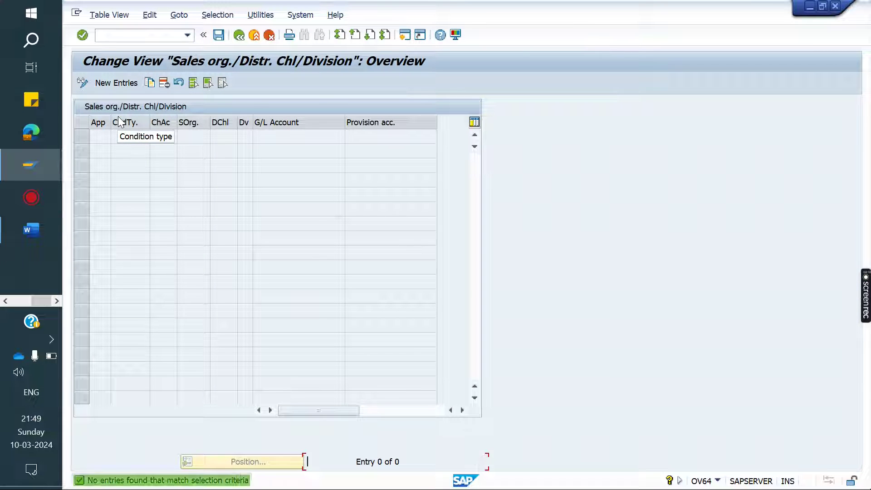
pyautogui.click(109, 83)
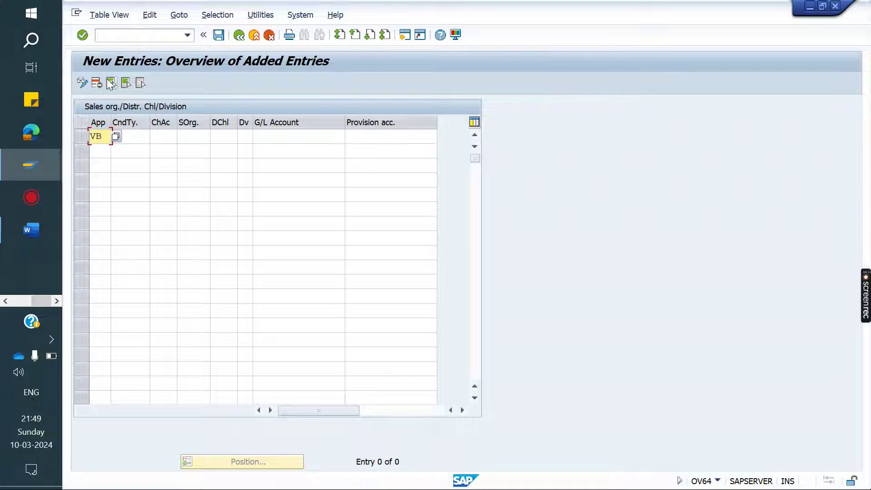
pyautogui.click(147, 139)
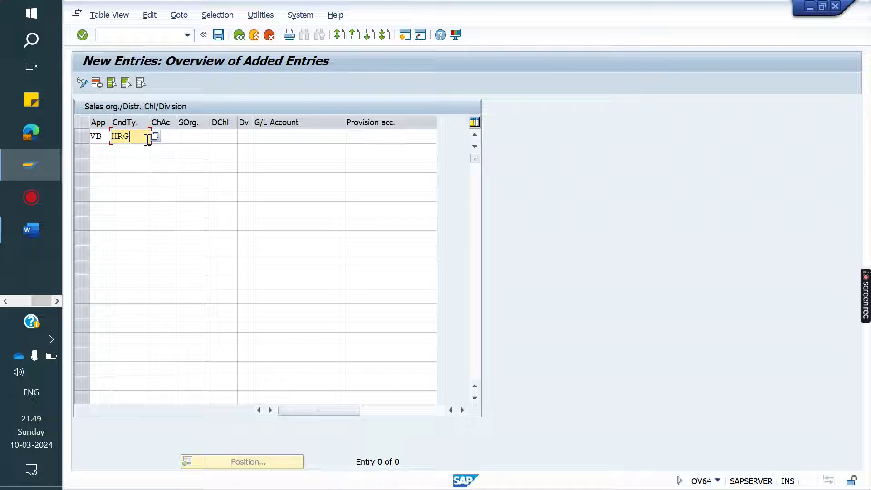
pyautogui.click(176, 140)
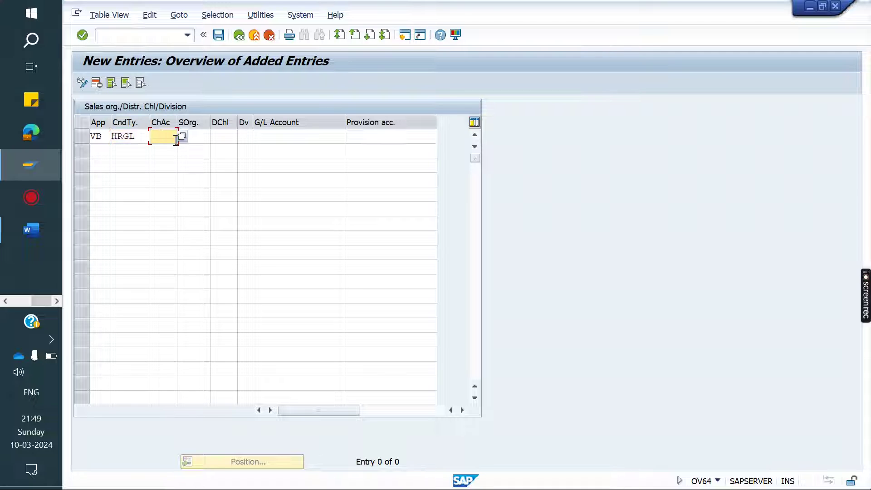
# Complete the first entry with chart of accounts INT, sales organization HUL0, distribution channel HD, division HD and G/L account 140000
pyautogui.click(202, 134)
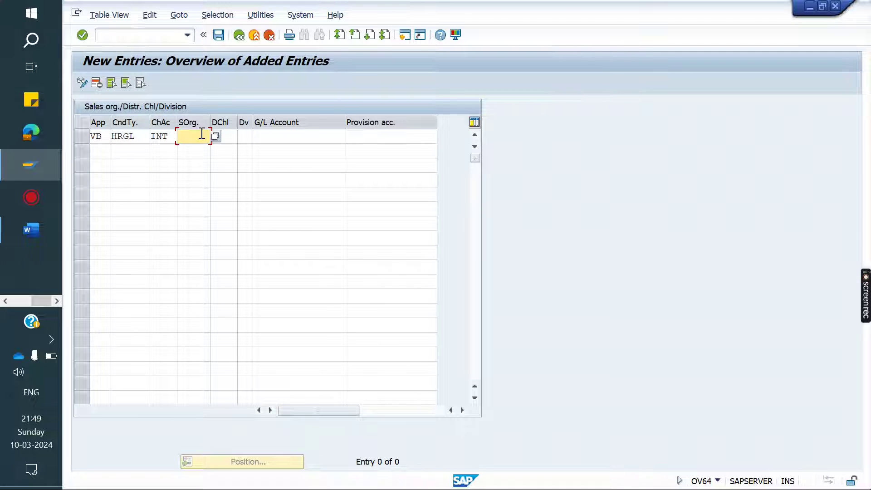
pyautogui.write('HUL0')
pyautogui.click(232, 138)
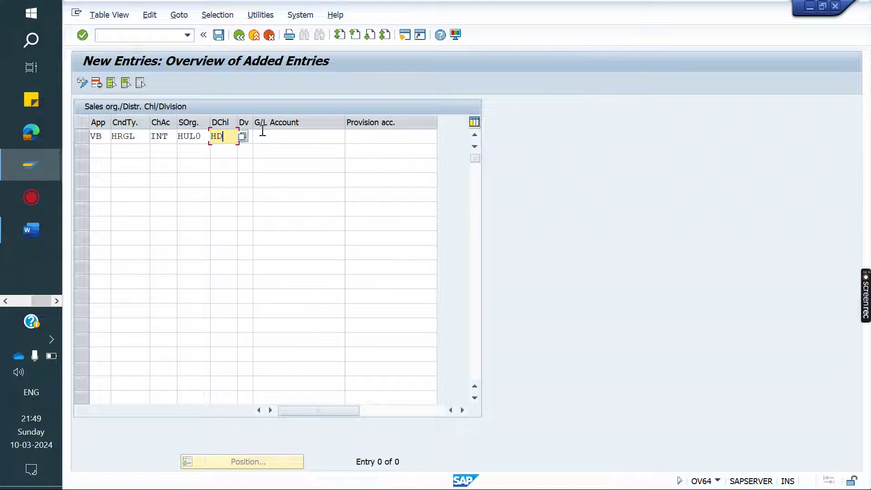
pyautogui.click(251, 136)
pyautogui.moveTo(253, 122); pyautogui.dragTo(270, 122)
pyautogui.click(258, 138)
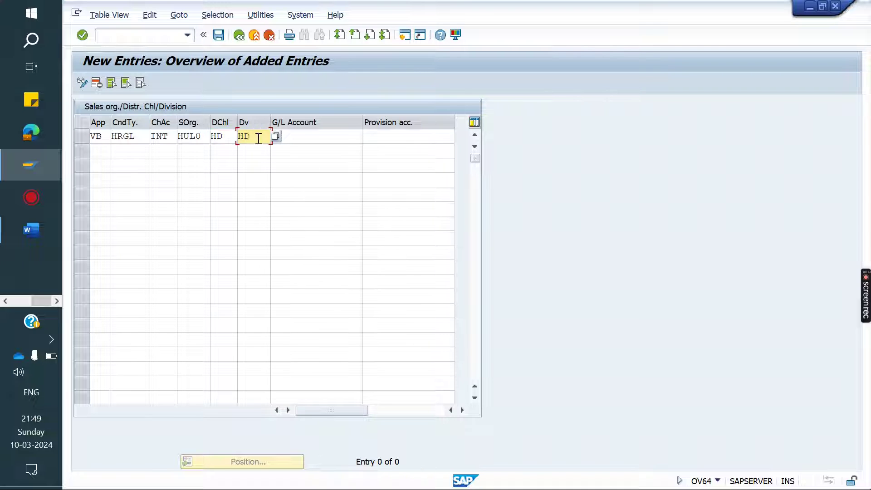
pyautogui.click(336, 137)
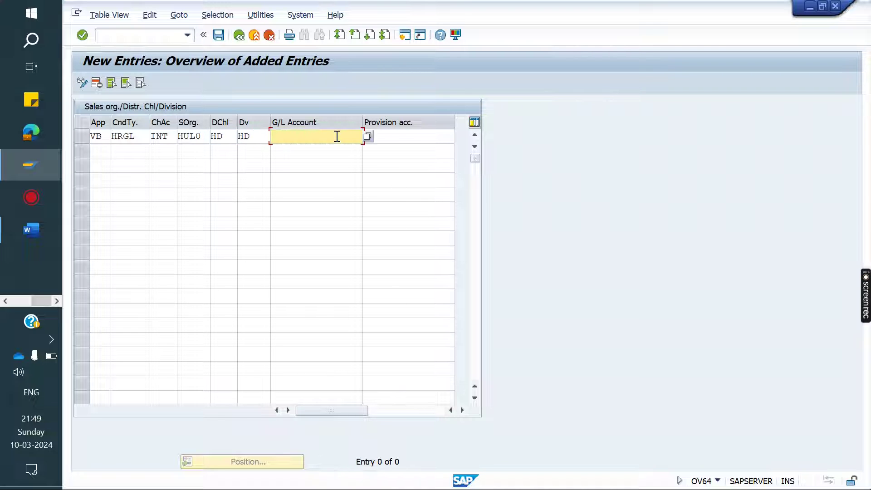
pyautogui.press('Return')
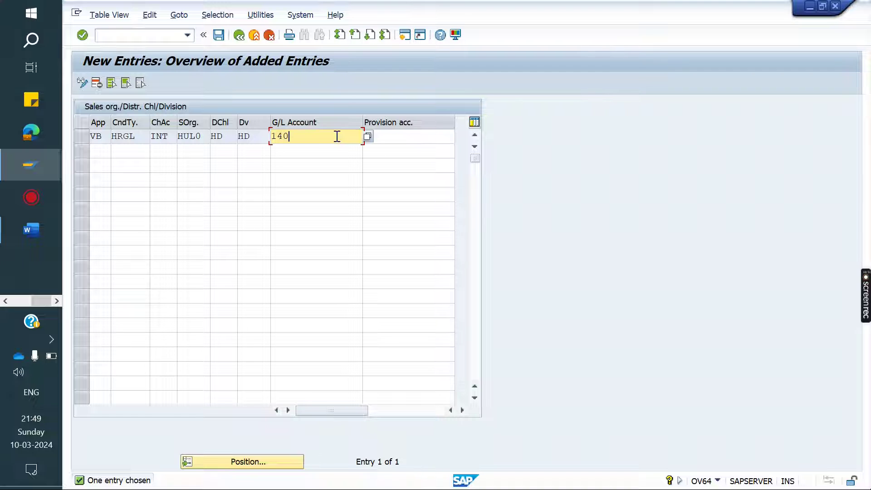
pyautogui.press('Return')
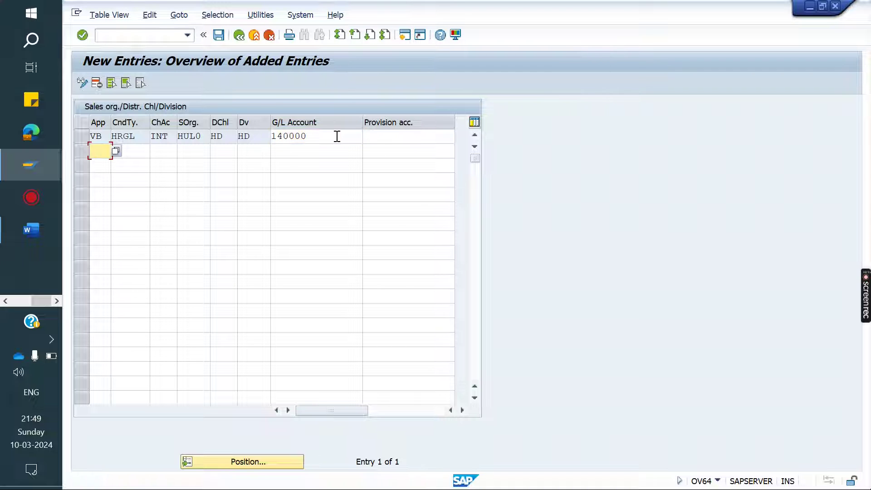
# Start a second entry with application VB, condition type HRGL, chart of accounts INT and sales organization HUL0
pyautogui.write('VB')
pyautogui.click(114, 146)
pyautogui.write('HRGL')
pyautogui.click(170, 151)
pyautogui.write('INT')
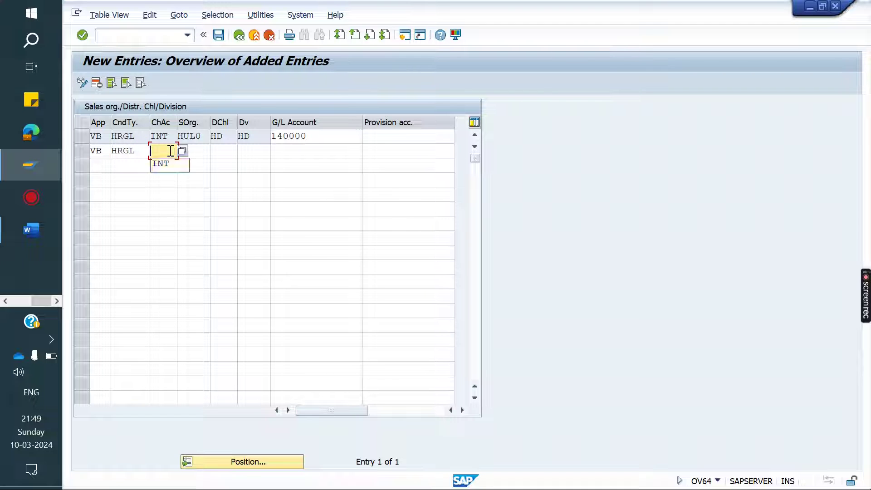
pyautogui.click(200, 151)
pyautogui.write('HUL0')
# Complete the second entry with distribution channel HD, division HE and G/L account 150100, and save under the proposed customizing request
pyautogui.click(234, 152)
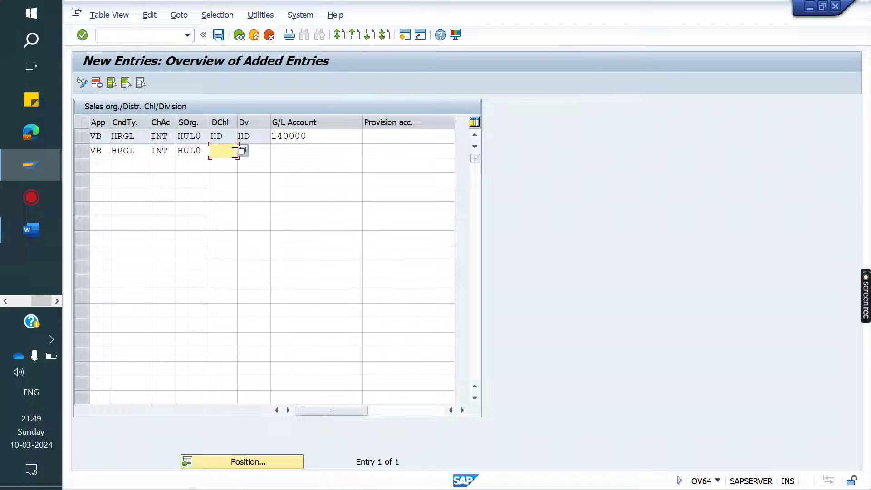
pyautogui.write('HD')
pyautogui.click(261, 150)
pyautogui.write('HE')
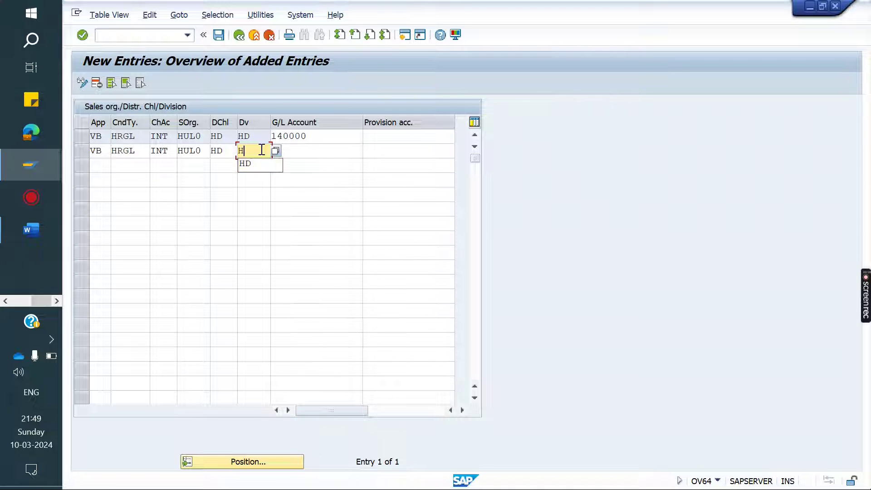
pyautogui.click(316, 151)
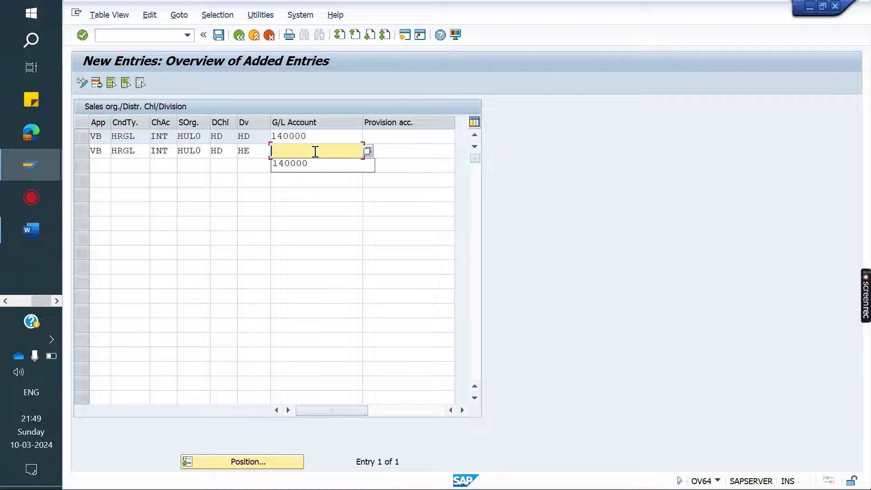
pyautogui.write('15')
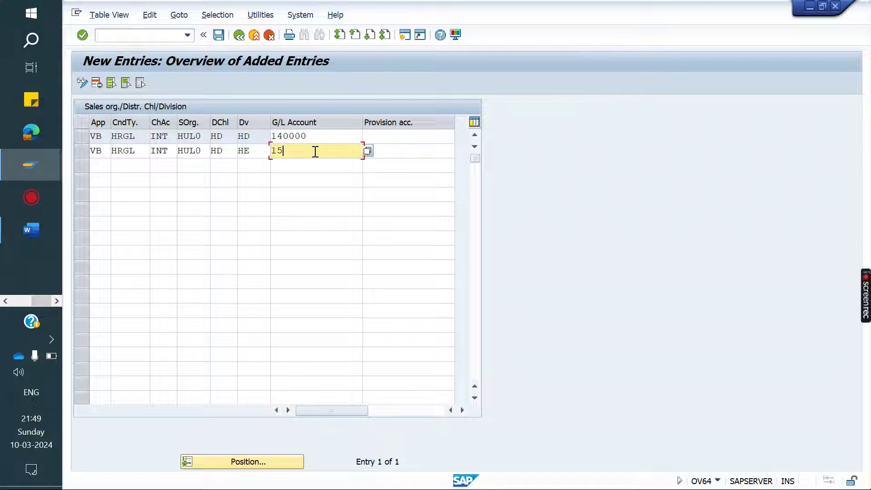
pyautogui.write('0100')
pyautogui.press('Return')
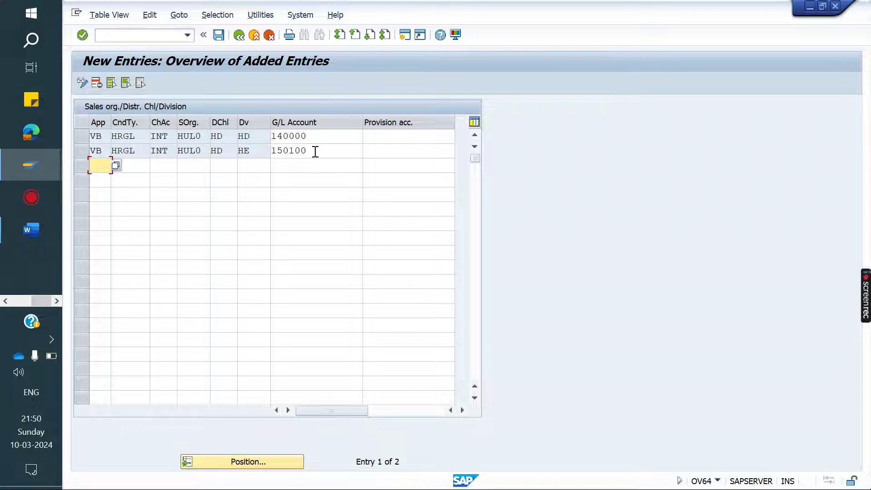
pyautogui.click(219, 38)
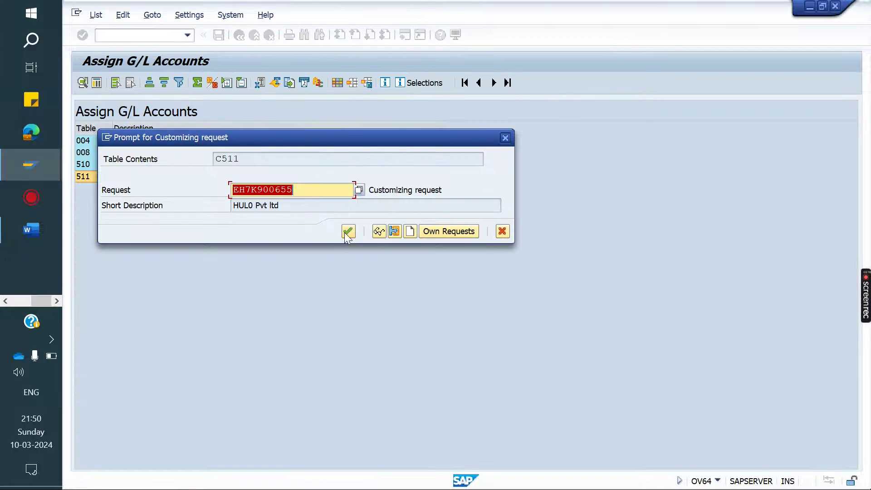
pyautogui.click(347, 232)
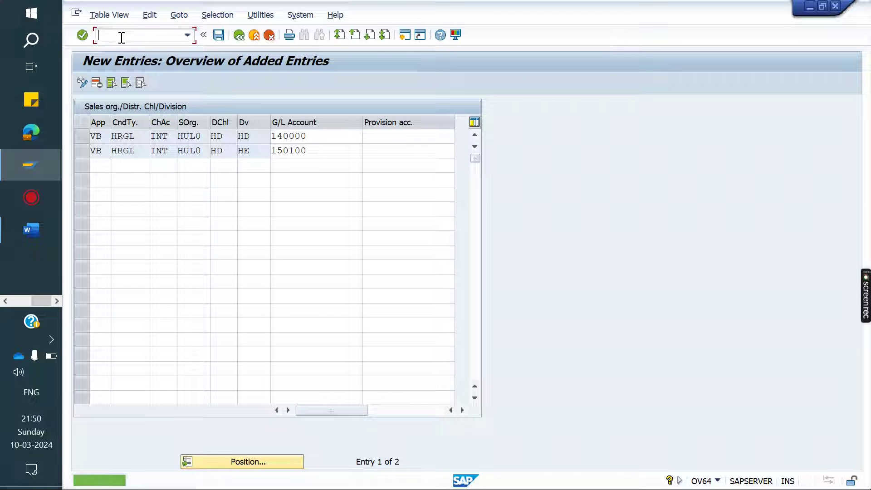
# Open transaction FS00 in a new session and find G/L account 150100 in company code HUL0's account list
pyautogui.click(302, 151)
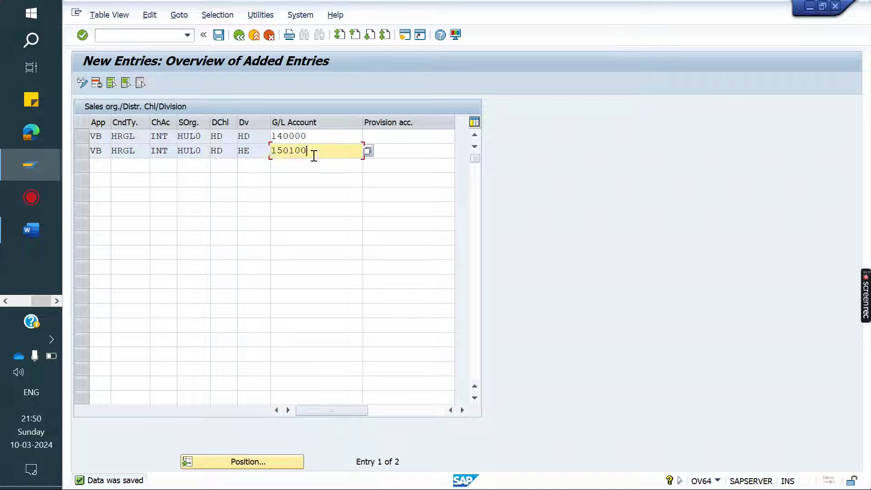
pyautogui.press('Home')
pyautogui.click(144, 35)
pyautogui.write('/N')
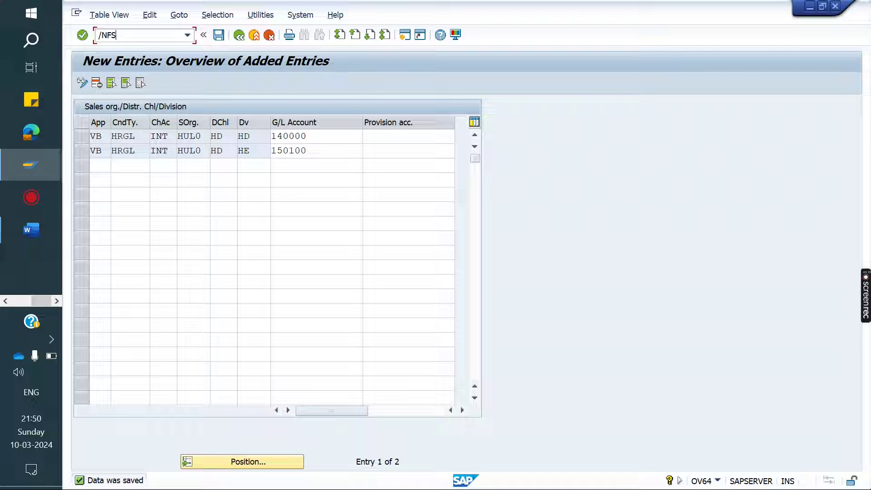
pyautogui.click(108, 35)
pyautogui.press('BackSpace')
pyautogui.write('O00')
pyautogui.press('Return')
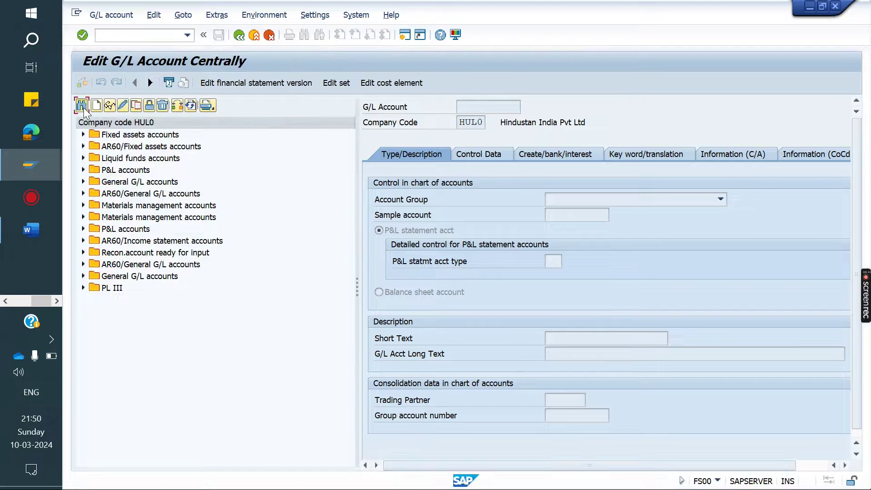
pyautogui.click(83, 107)
pyautogui.write('150100')
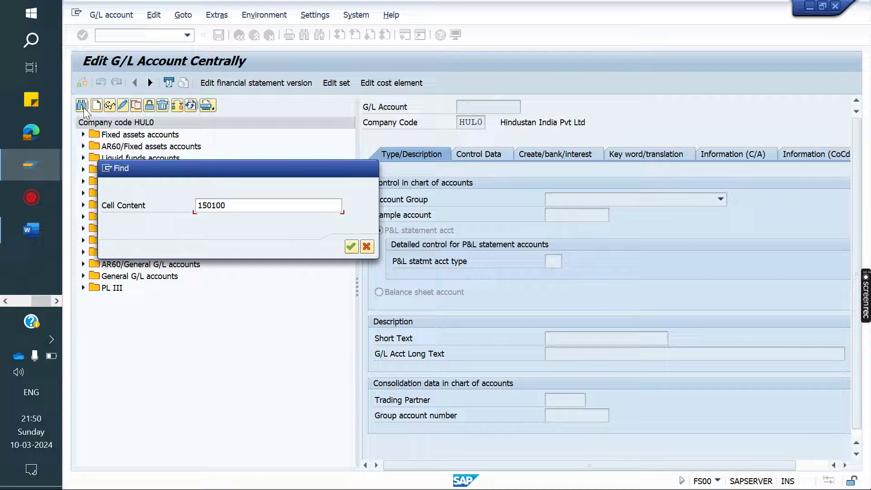
pyautogui.press('Return')
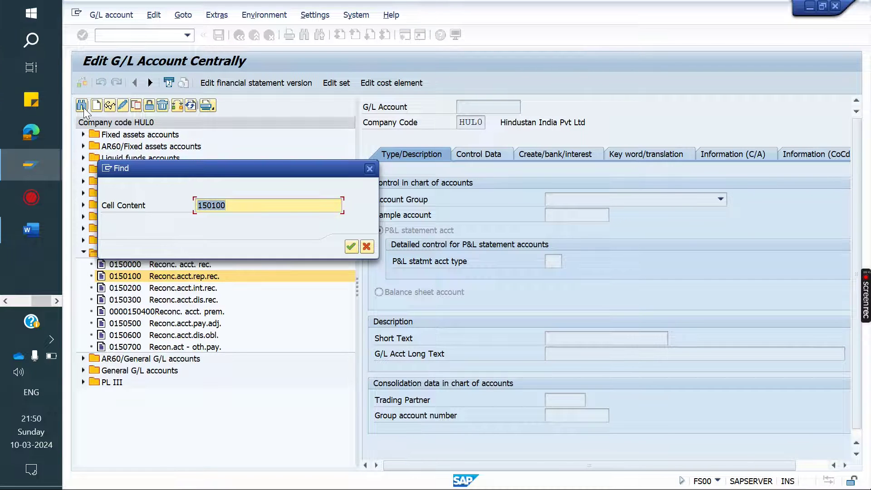
pyautogui.click(370, 169)
# Find G/L account 140000 in the account list, display its details and copy its number
pyautogui.click(83, 111)
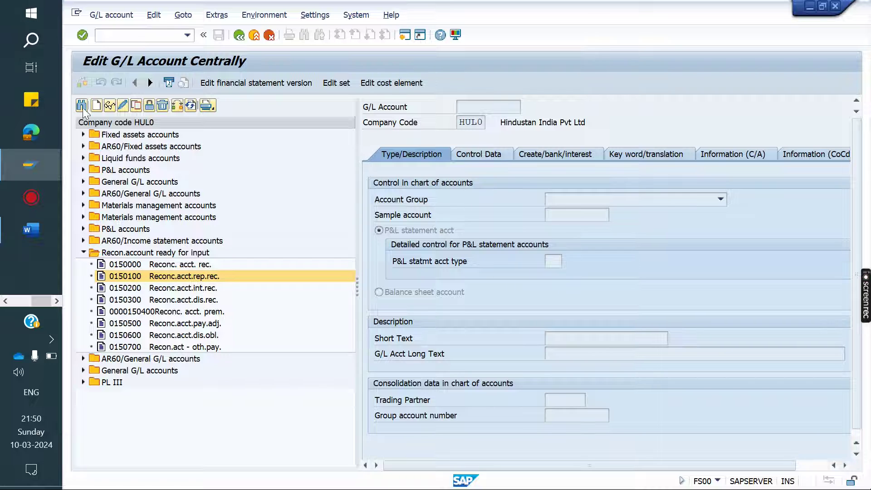
pyautogui.write('14000')
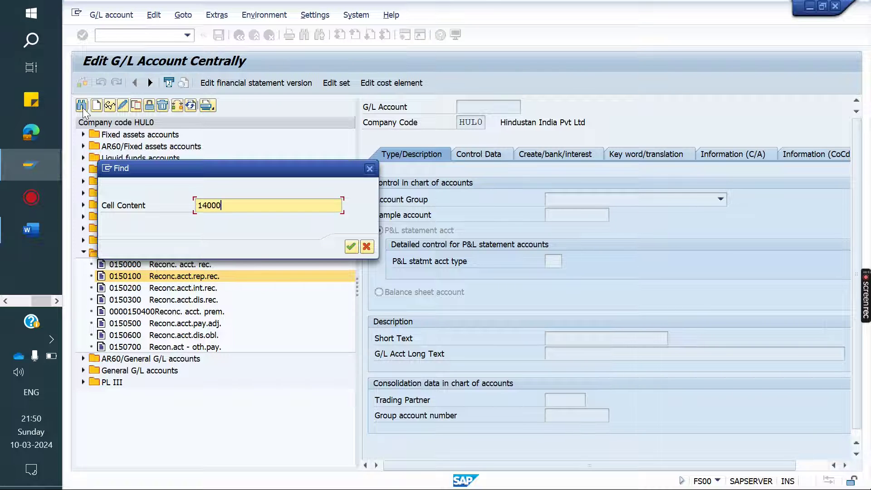
pyautogui.press('Return')
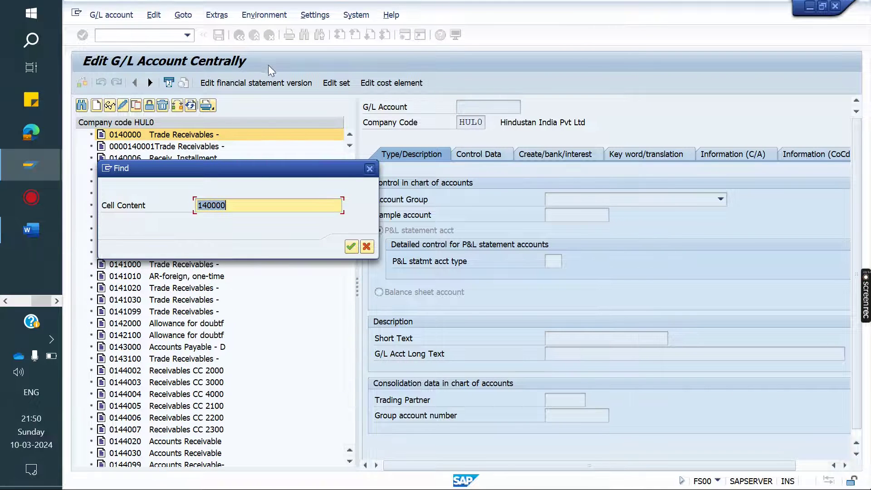
pyautogui.click(368, 170)
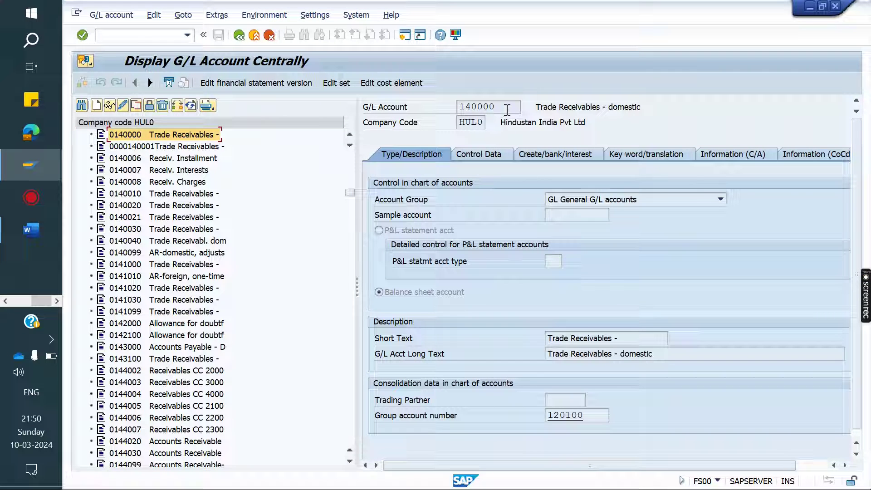
pyautogui.moveTo(500, 107); pyautogui.dragTo(463, 107)
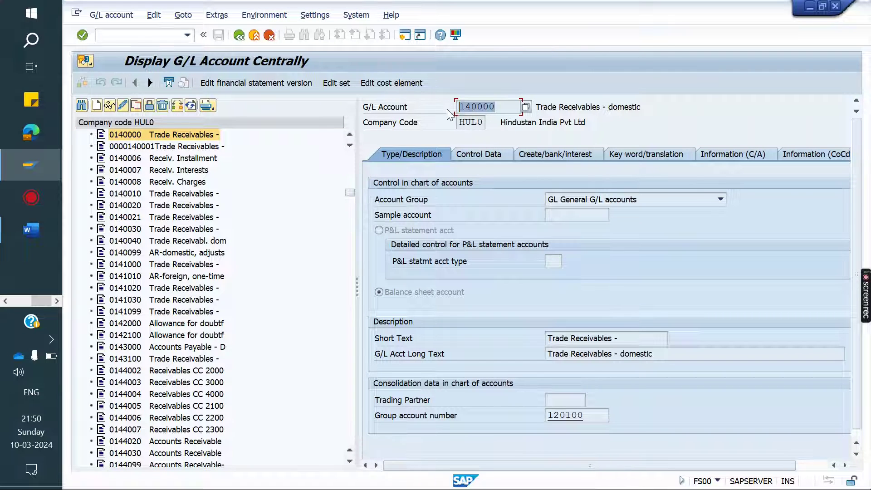
pyautogui.hotkey('ctrl', 'c')
# Return to the G/L account assignment session, select the G/L account in the division HD entry and save the entries again
pyautogui.moveTo(19, 161)
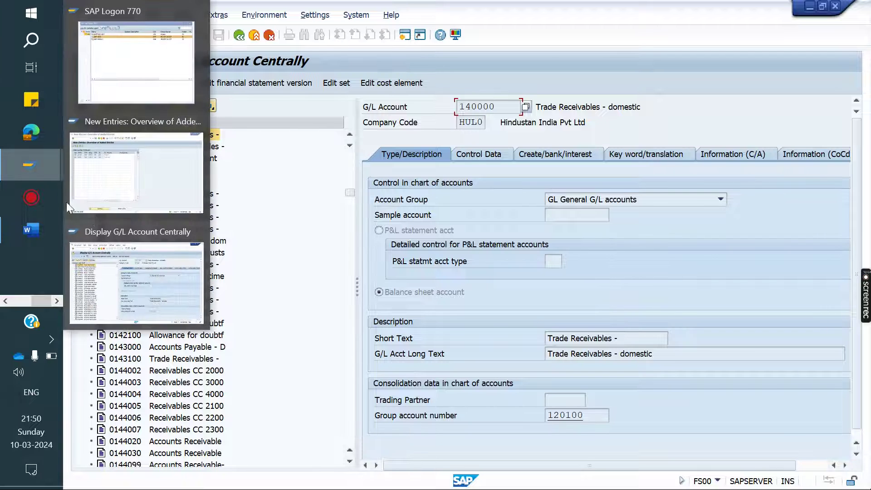
pyautogui.click(161, 193)
pyautogui.doubleClick(326, 134)
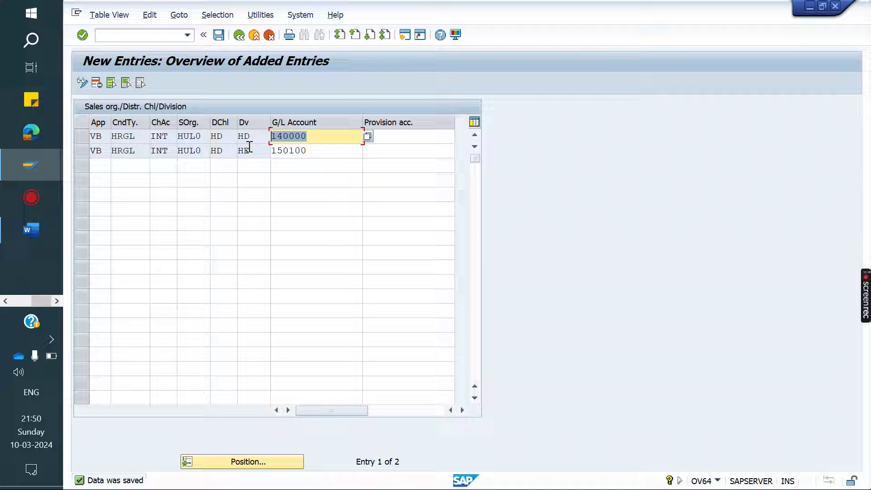
pyautogui.click(219, 35)
# Open transaction XD02 in the FS00 session and check the reconciliation account in the customer's company code data for HUL0
pyautogui.moveTo(12, 170)
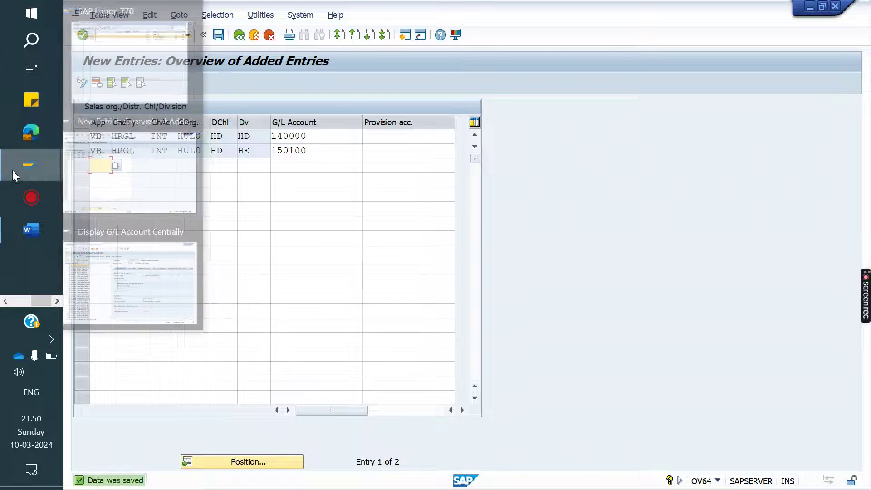
pyautogui.click(137, 248)
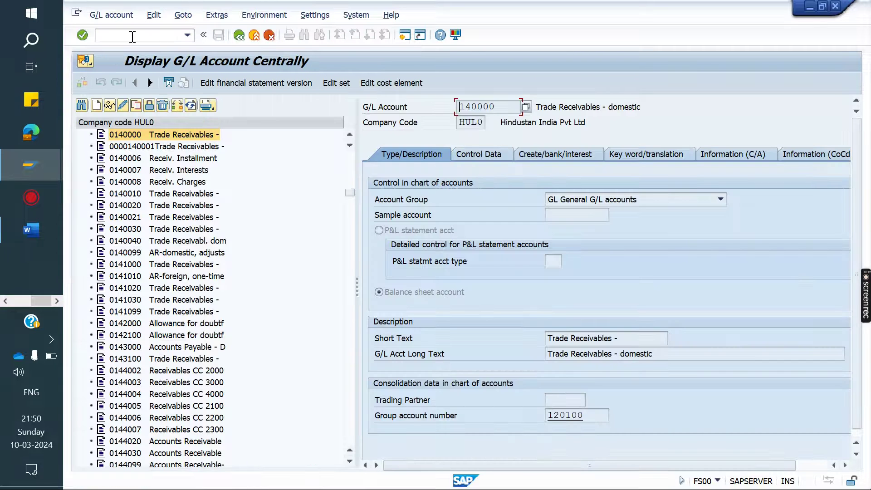
pyautogui.write('/NV')
pyautogui.press('BackSpace')
pyautogui.write('XD02')
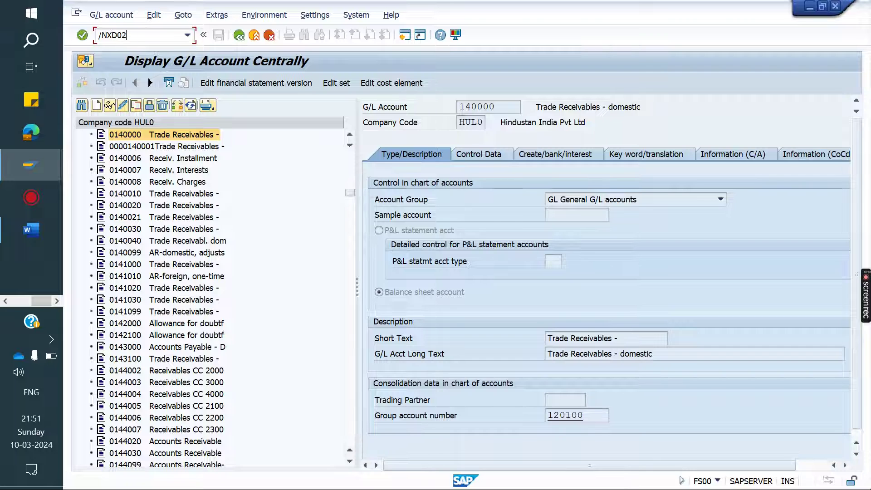
pyautogui.press('Return')
pyautogui.press('Return')
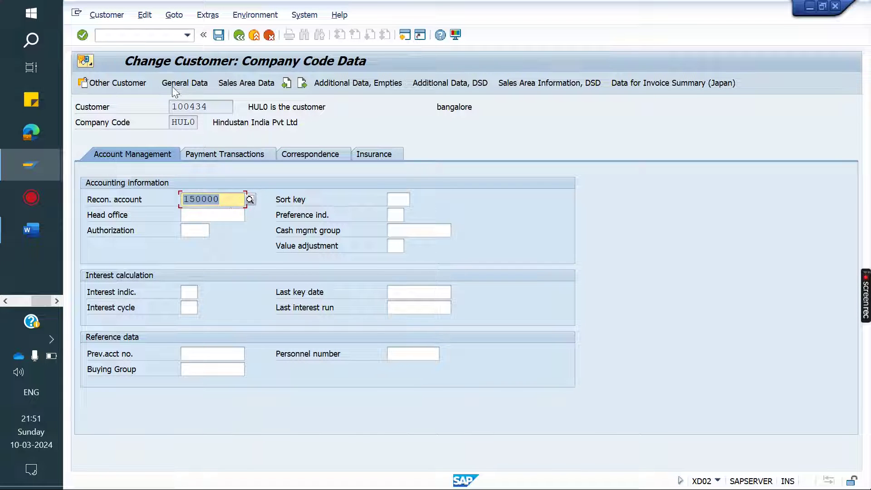
pyautogui.click(127, 40)
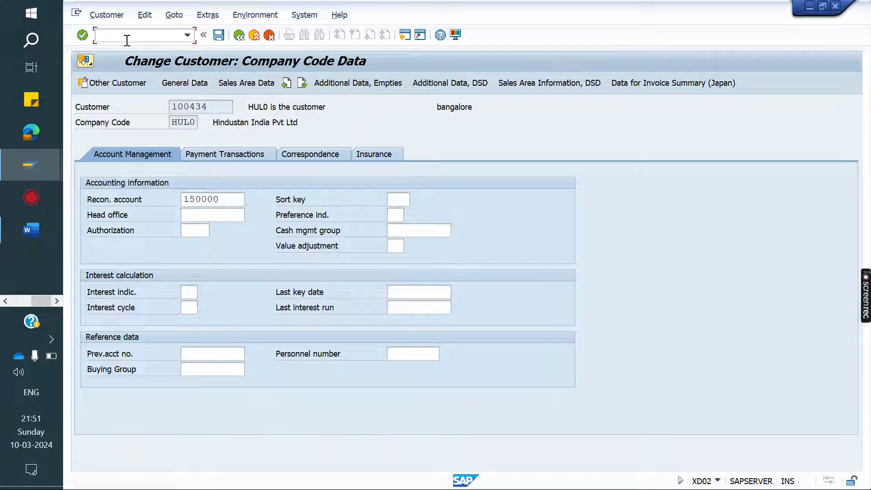
# Open transaction VA01 and start a sales order of type HLOR for sales area HUL0, HD, HE
pyautogui.write('/NX')
pyautogui.write('1')
pyautogui.press('Return')
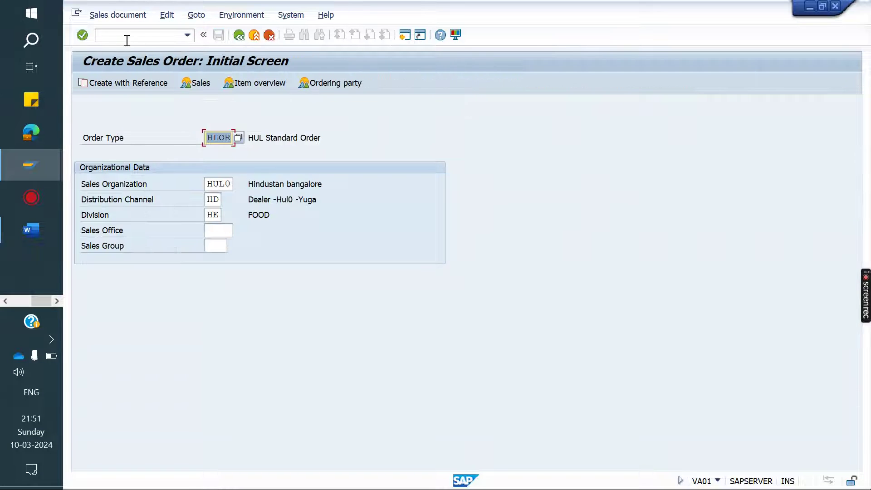
pyautogui.press('Return')
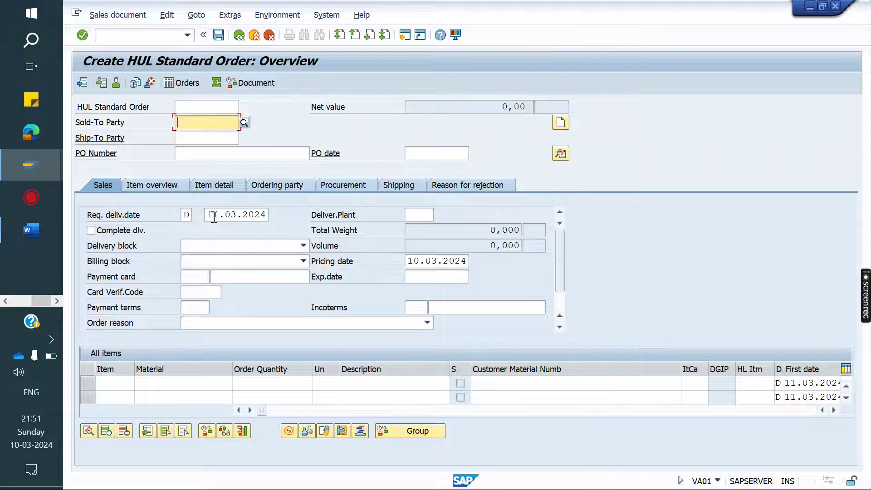
# Enter the sold-to customer in the order and add material DOVE_200MG with order quantity 1
pyautogui.press('BackSpace')
pyautogui.press('Return')
pyautogui.press('Return')
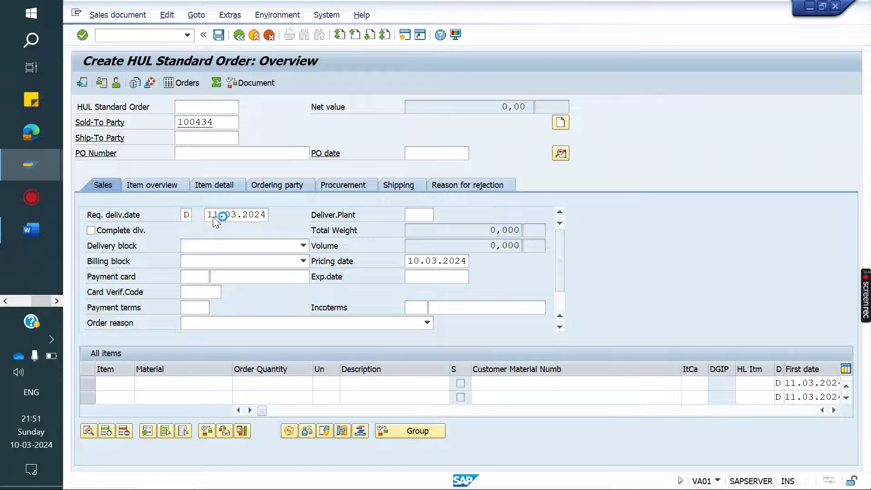
pyautogui.press('BackSpace')
pyautogui.press('Down')
pyautogui.press('Return')
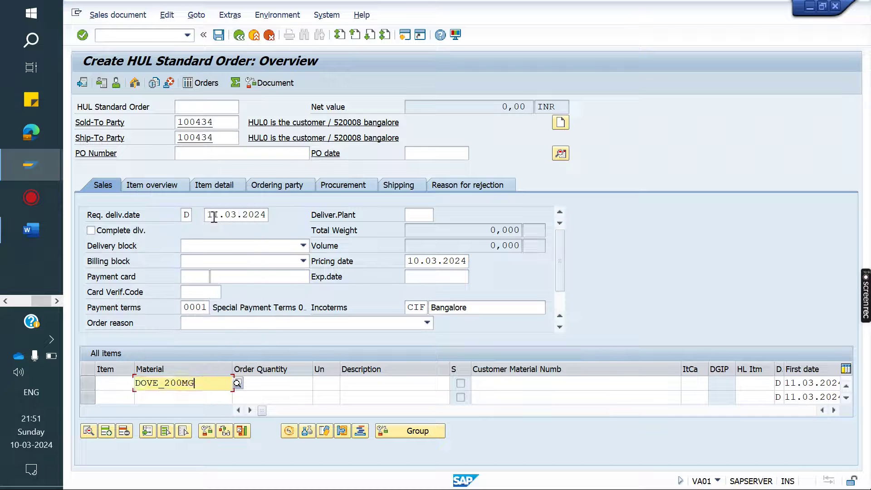
pyautogui.press('Return')
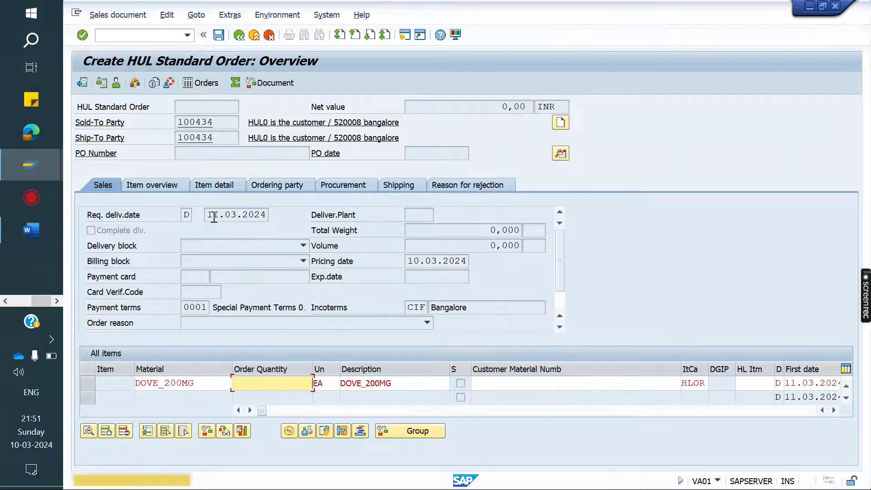
pyautogui.write('1')
pyautogui.press('Return')
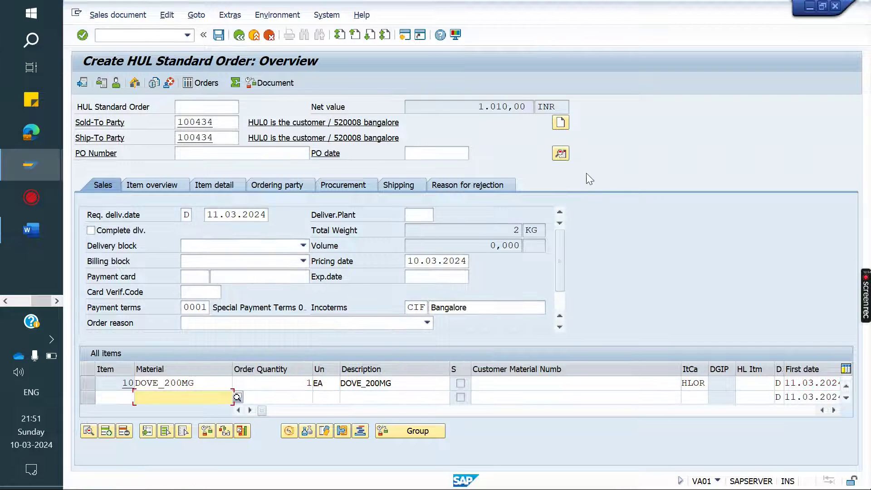
# Check the order's header data and proceed from the order overview to creating its outbound delivery
pyautogui.click(567, 155)
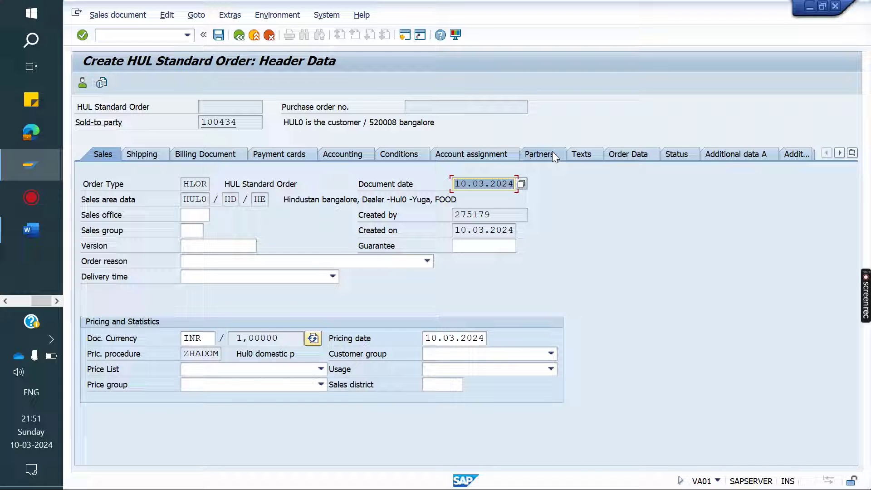
pyautogui.click(239, 35)
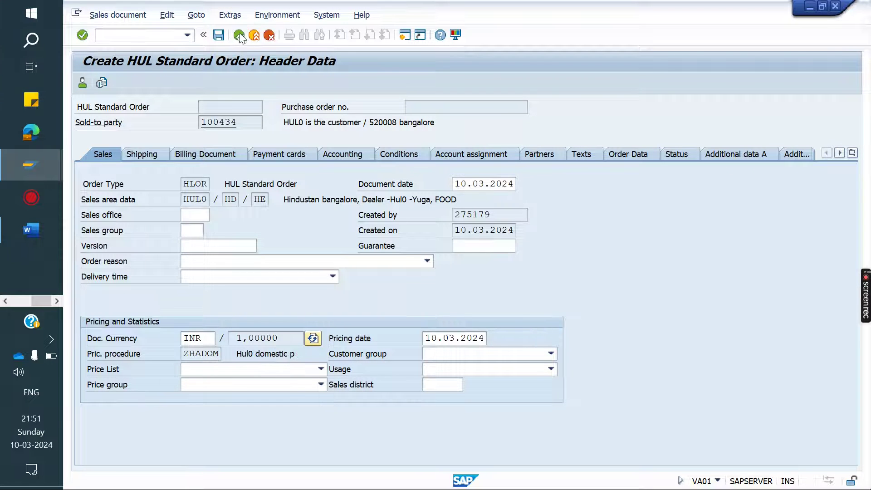
pyautogui.click(118, 15)
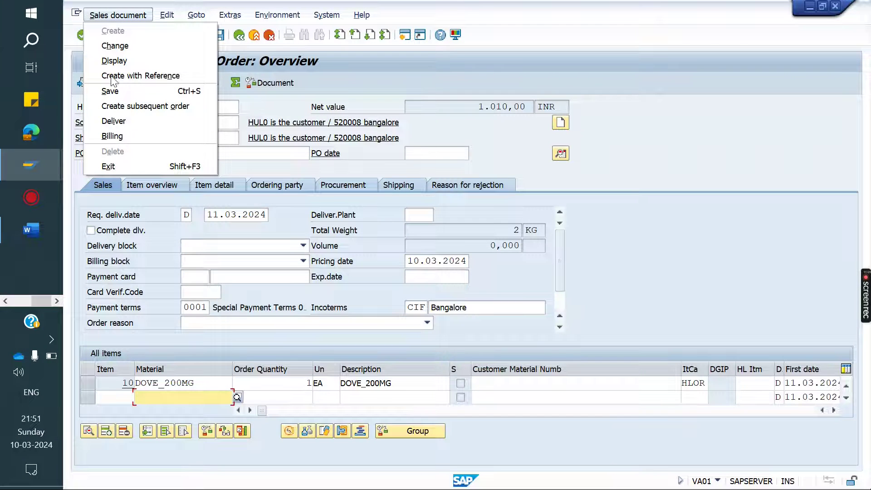
pyautogui.click(148, 121)
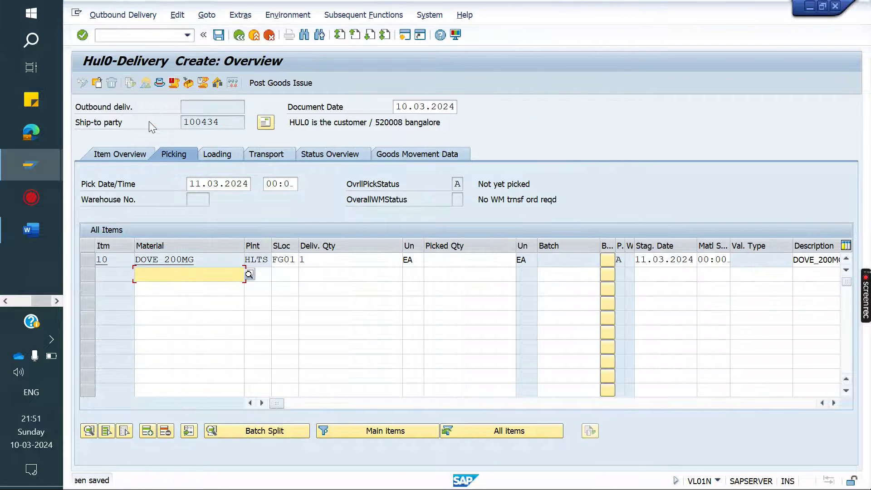
# Set the picked quantity of the DOVE_200MG delivery item to 1 and post the goods issue
pyautogui.click(454, 272)
pyautogui.click(476, 260)
pyautogui.write('1')
pyautogui.press('Return')
pyautogui.click(291, 83)
# Open transaction VF01, create the billing document for the division HE delivery and save it
pyautogui.click(137, 35)
pyautogui.write('/NVF0')
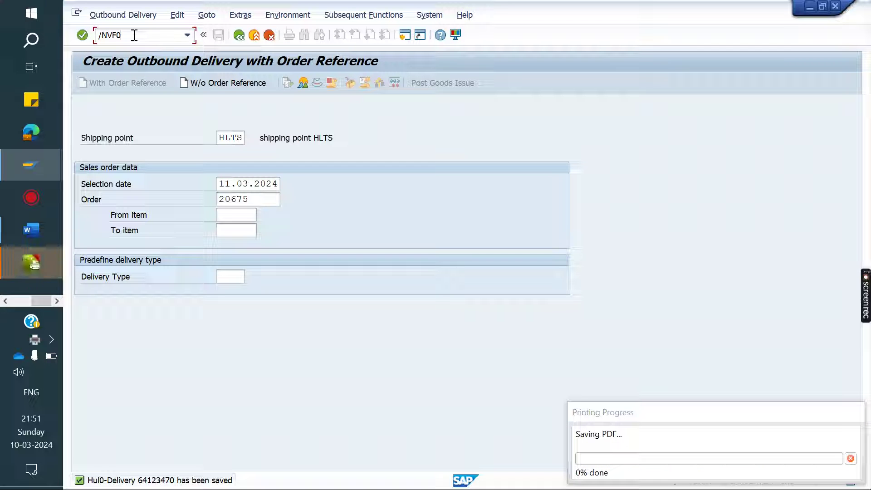
pyautogui.write('1')
pyautogui.press('Return')
pyautogui.press('Return')
pyautogui.click(219, 35)
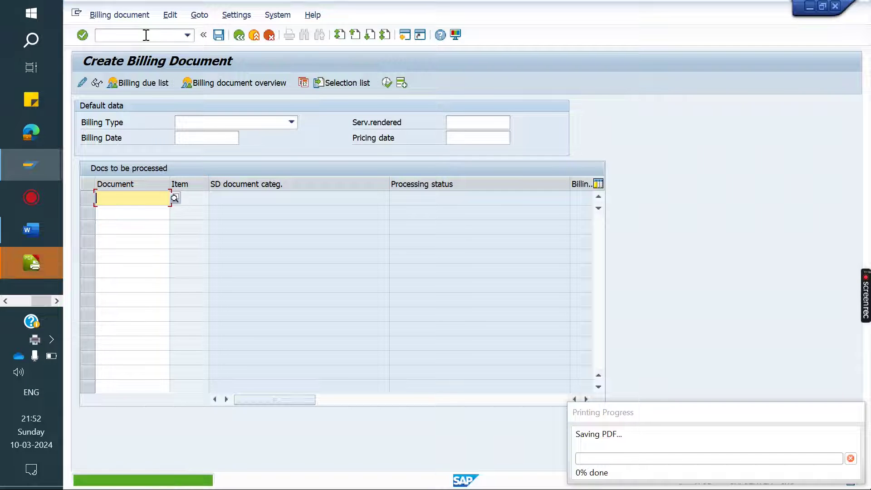
# Open the saved invoice's accounting document through VF03 and check the G/L account in the customer line item
pyautogui.click(146, 35)
pyautogui.write('/NVF03')
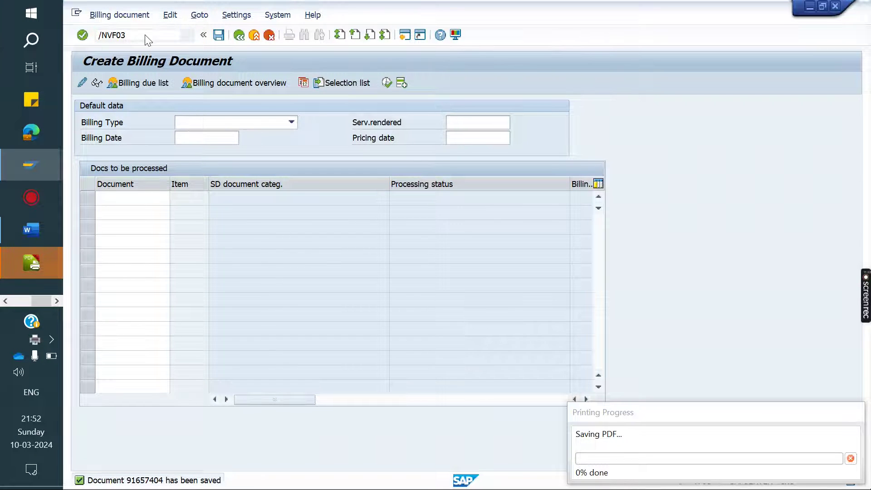
pyautogui.press('Return')
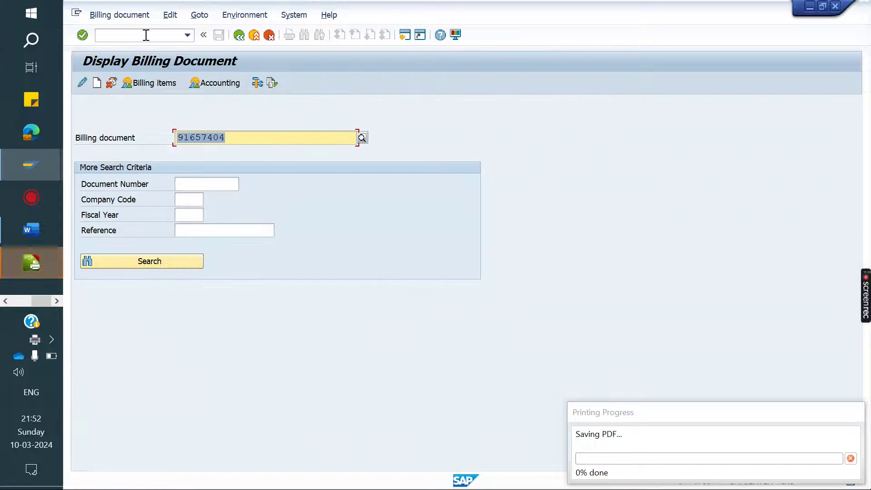
pyautogui.click(216, 84)
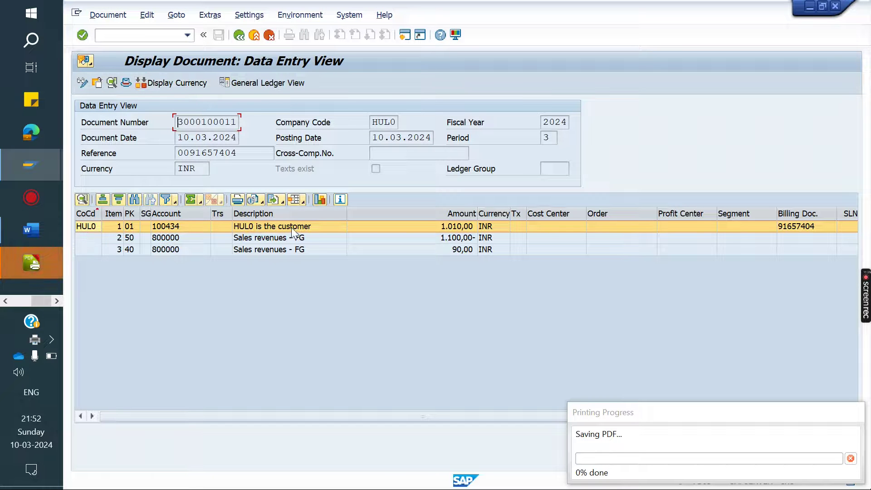
pyautogui.doubleClick(295, 226)
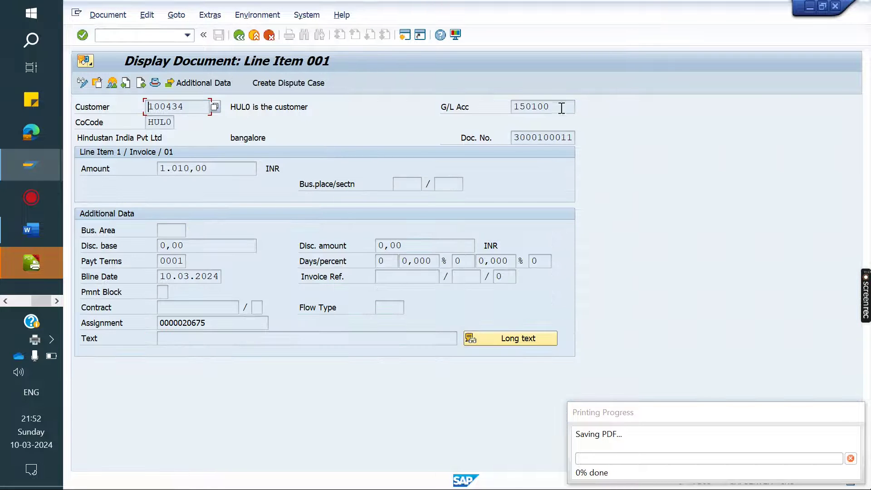
pyautogui.moveTo(561, 108); pyautogui.dragTo(521, 108)
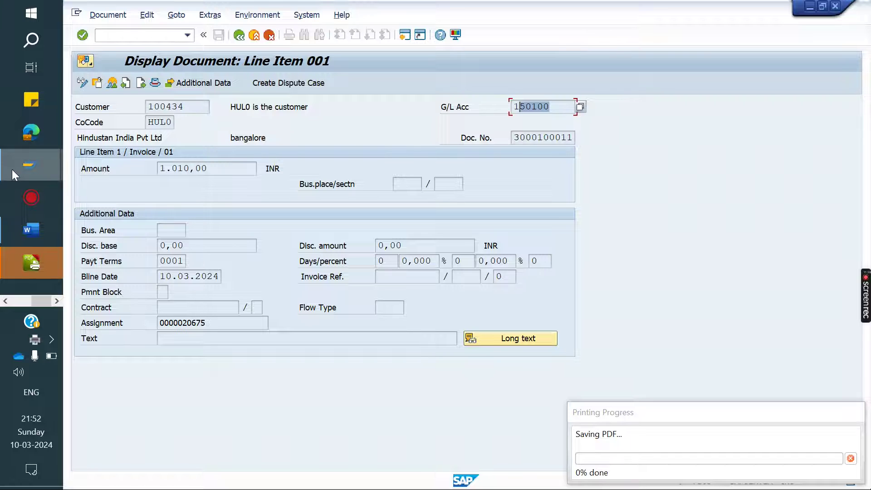
# Switch to the G/L account assignment session and compare the account assigned to division HE
pyautogui.moveTo(12, 170)
pyautogui.click(129, 180)
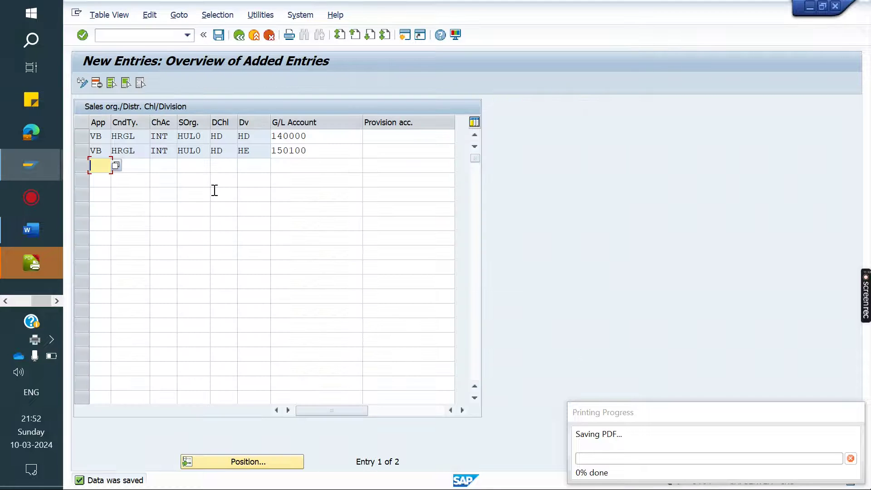
pyautogui.click(253, 151)
pyautogui.click(334, 152)
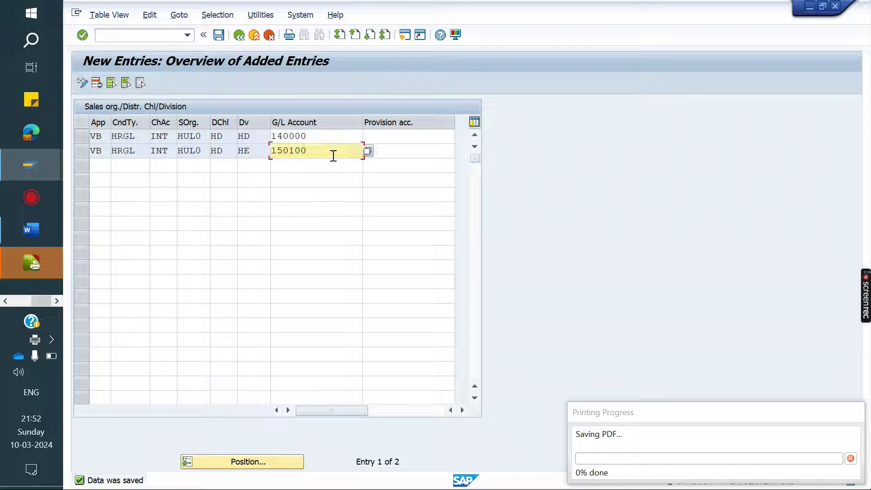
# Return to the accounting document session, open VA01 and start an HLOR order with division HD
pyautogui.moveTo(34, 165)
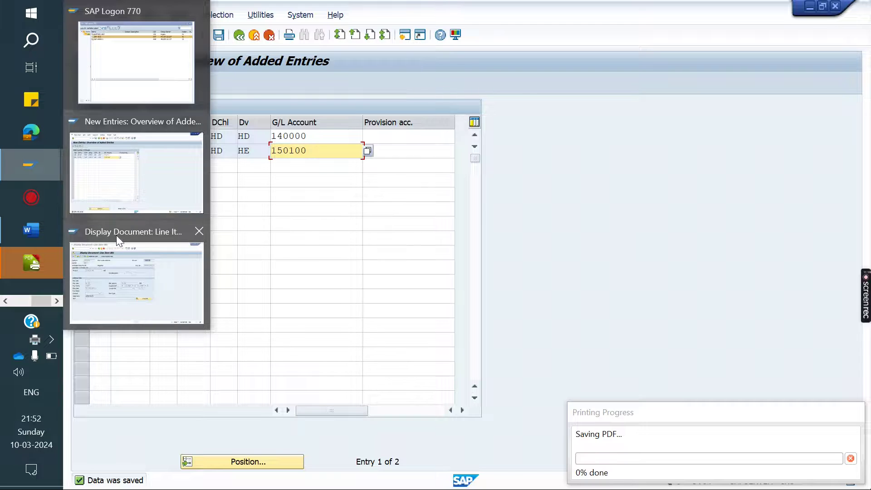
pyautogui.click(167, 257)
pyautogui.click(144, 38)
pyautogui.write('/NVA0')
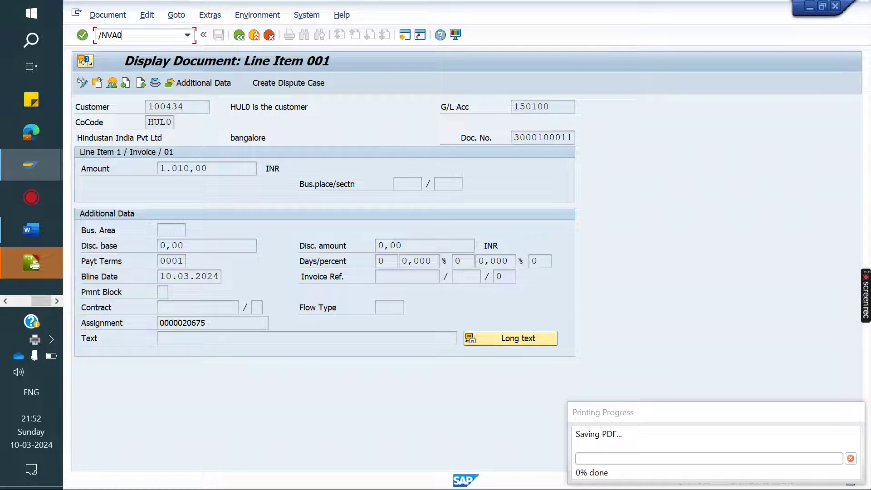
pyautogui.press('Return')
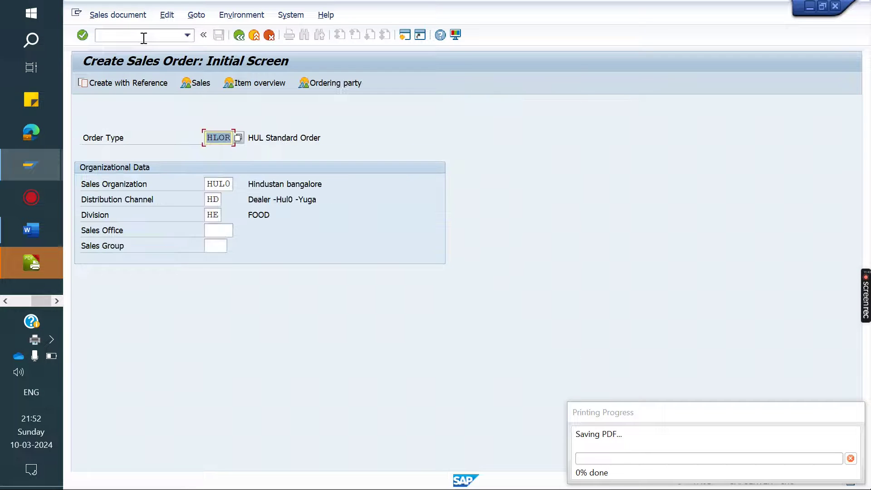
pyautogui.click(217, 215)
pyautogui.press('BackSpace')
pyautogui.write('D')
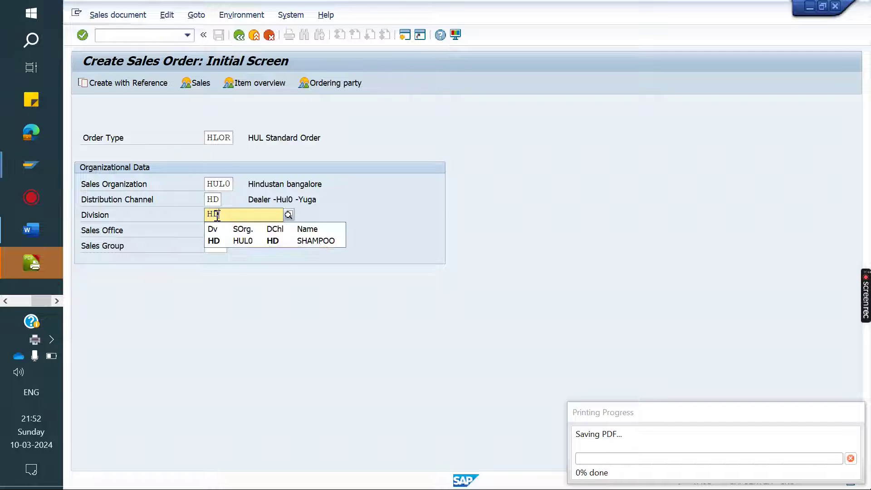
pyautogui.press('Return')
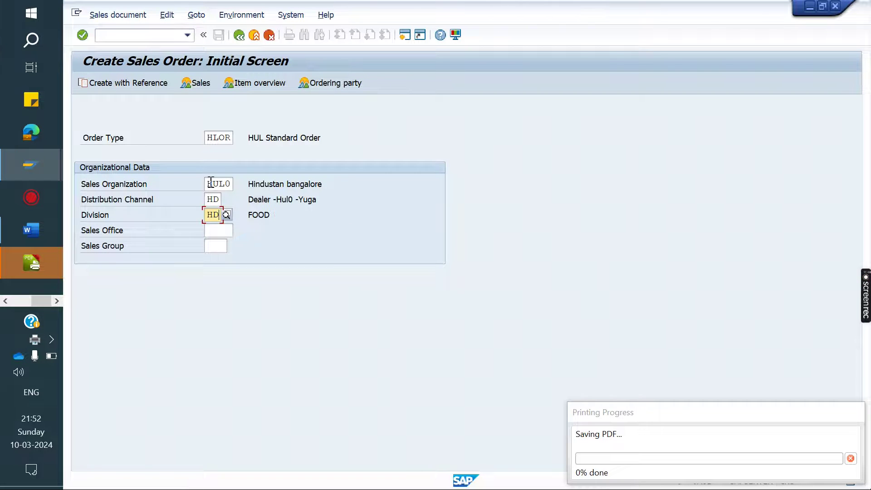
pyautogui.press('Return')
# Enter the sold-to customer in the division HD order and add material DOVE_200MG with order quantity 2
pyautogui.press('Down')
pyautogui.press('Return')
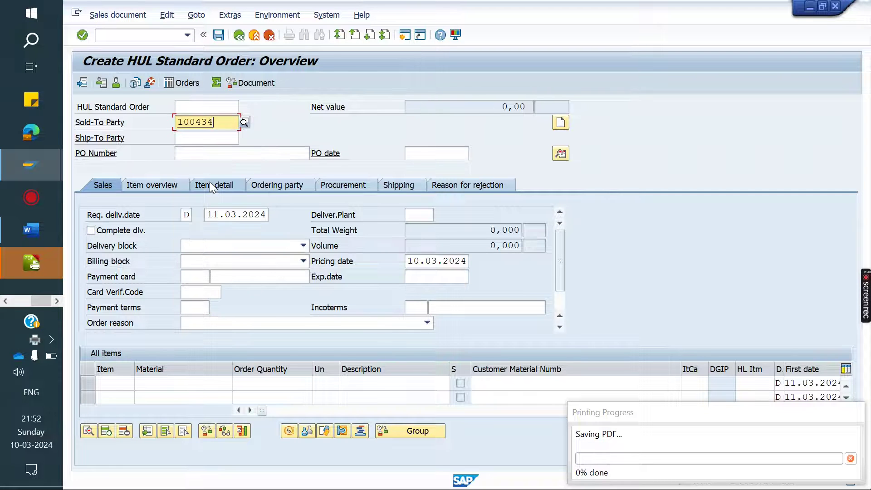
pyautogui.press('Return')
pyautogui.press('Down')
pyautogui.press('Return')
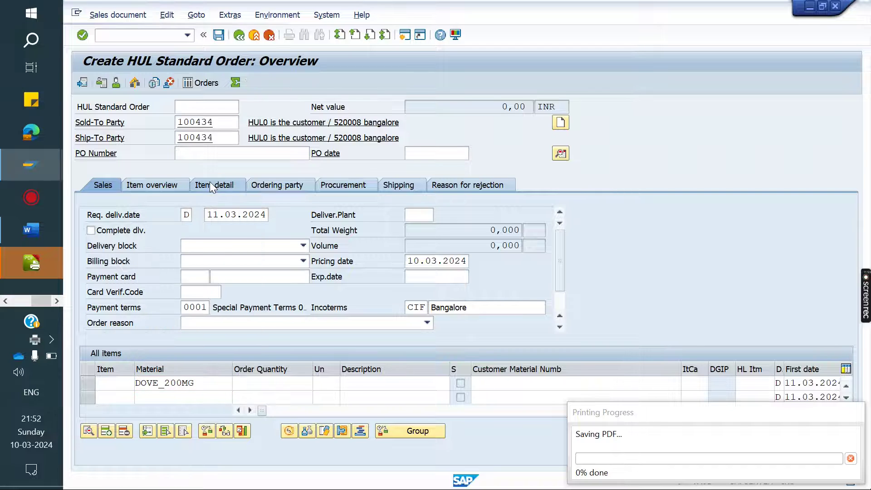
pyautogui.press('Return')
pyautogui.write('2')
pyautogui.press('Return')
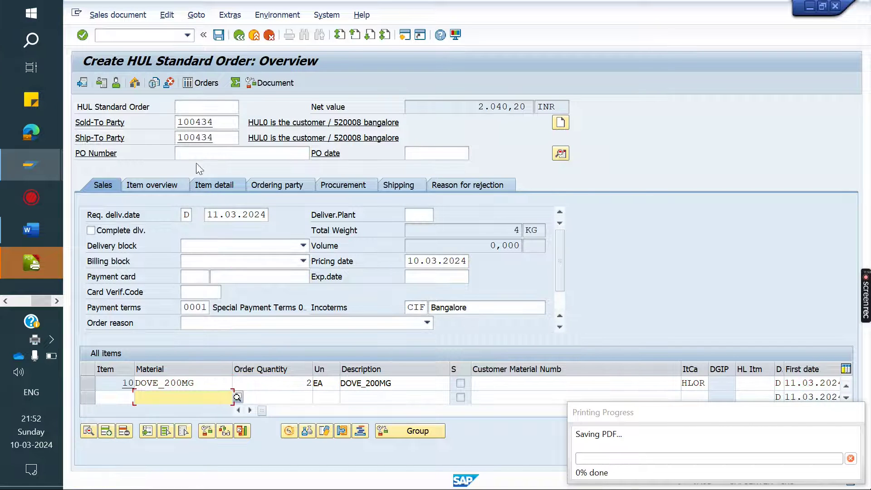
# Create the outbound delivery for the division HD order, set the picked quantity to 2 and post the goods issue
pyautogui.click(113, 17)
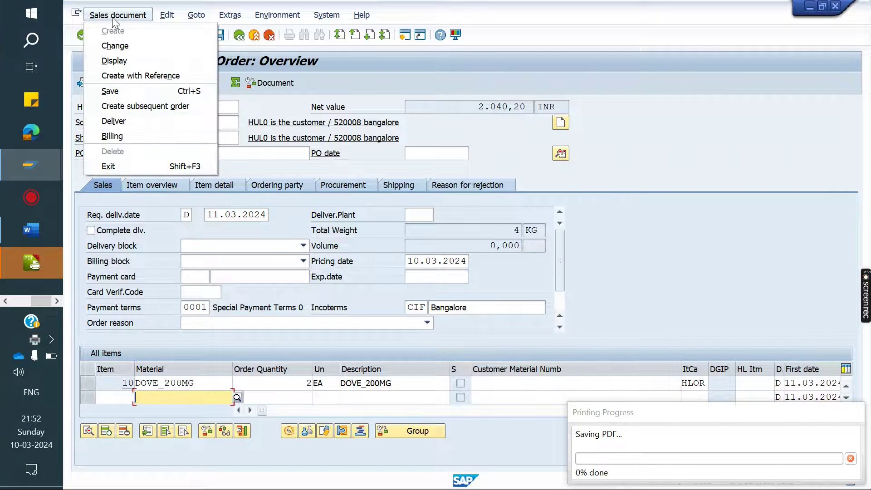
pyautogui.click(119, 119)
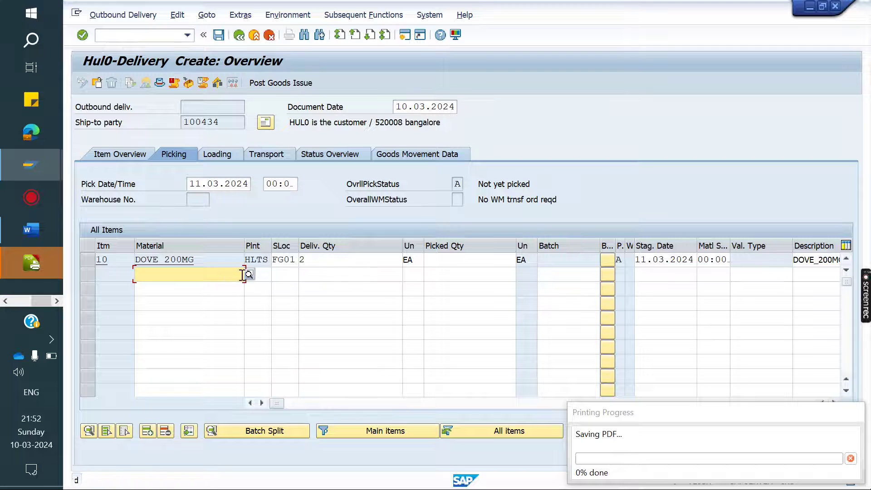
pyautogui.click(454, 259)
pyautogui.write('2')
pyautogui.press('Return')
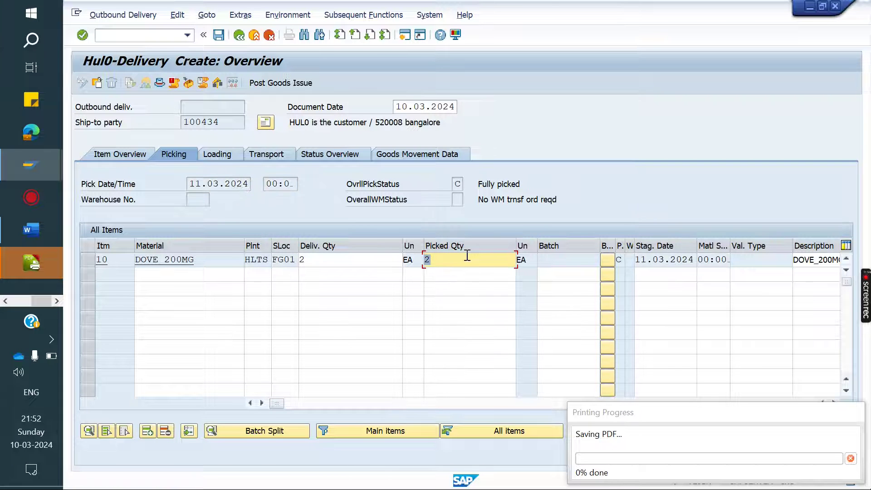
pyautogui.click(279, 81)
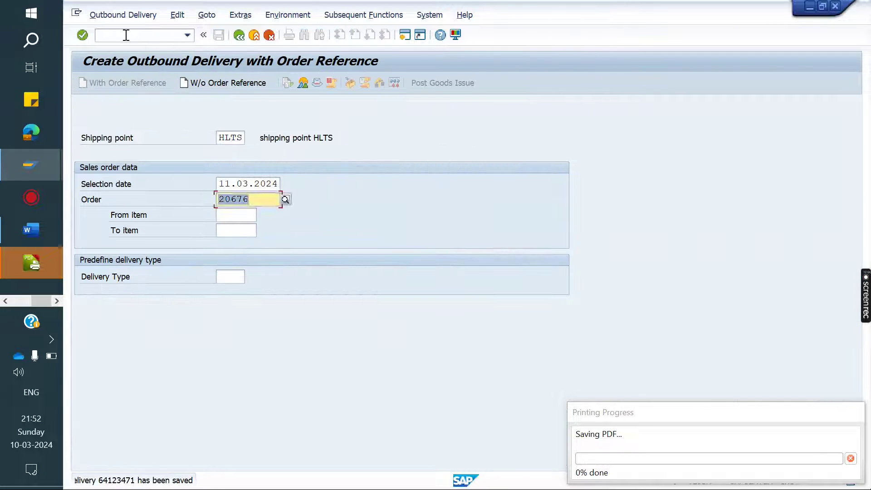
# Open transaction VF01, create the HLOR invoice for the division HD delivery and save it
pyautogui.write('/NVF01')
pyautogui.press('Return')
pyautogui.press('Return')
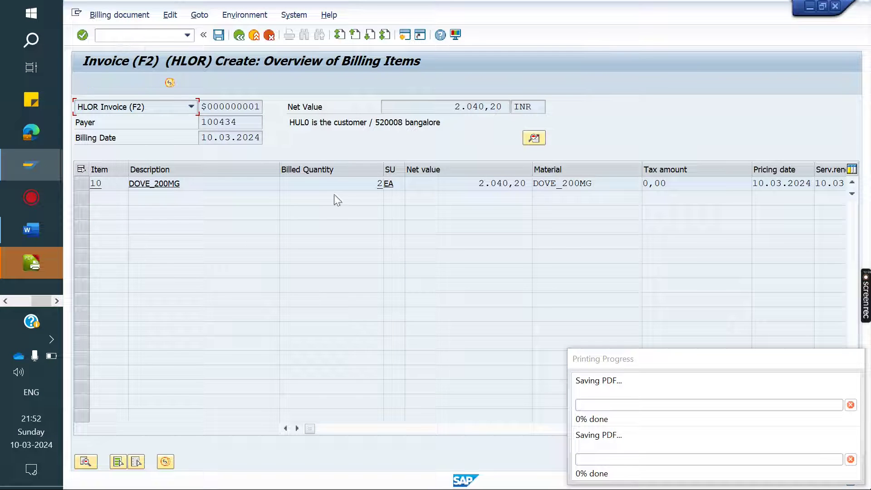
pyautogui.click(219, 34)
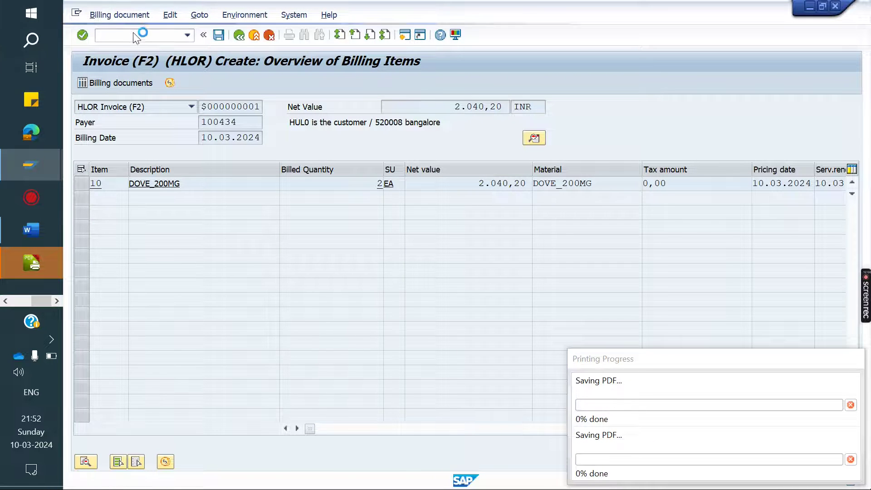
# Open transaction VF03 and display the accounting document of the division HD invoice
pyautogui.click(123, 34)
pyautogui.write('/NVF03')
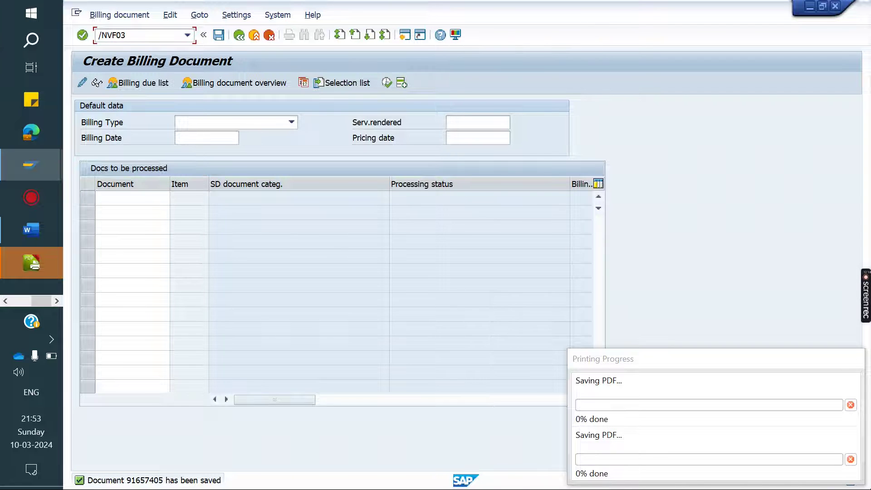
pyautogui.press('Return')
pyautogui.click(225, 83)
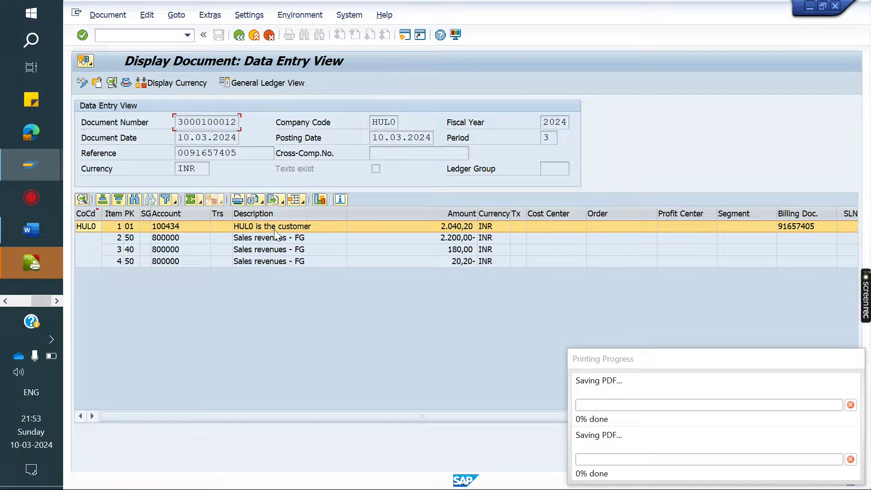
# Open the customer line item of the division HD invoice's accounting document to check its G/L account
pyautogui.doubleClick(345, 226)
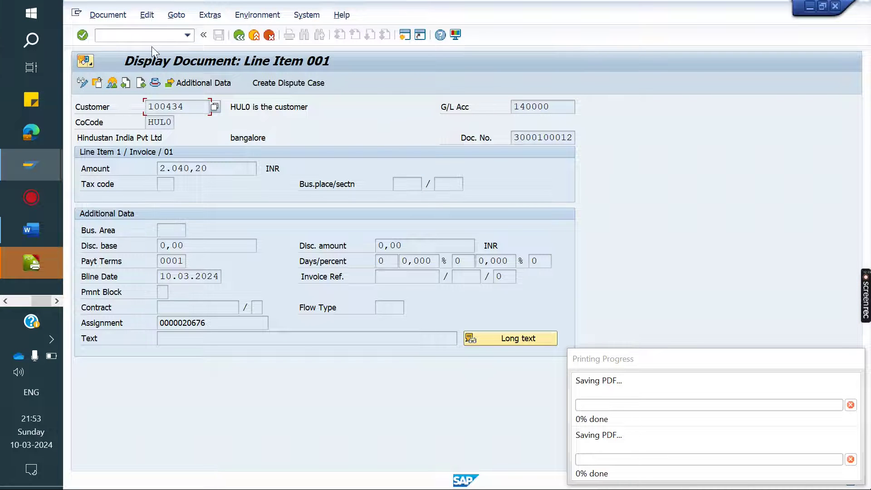
# Clear the G/L account of the HRGL entry for division HD in the account assignment table and save
pyautogui.moveTo(37, 166)
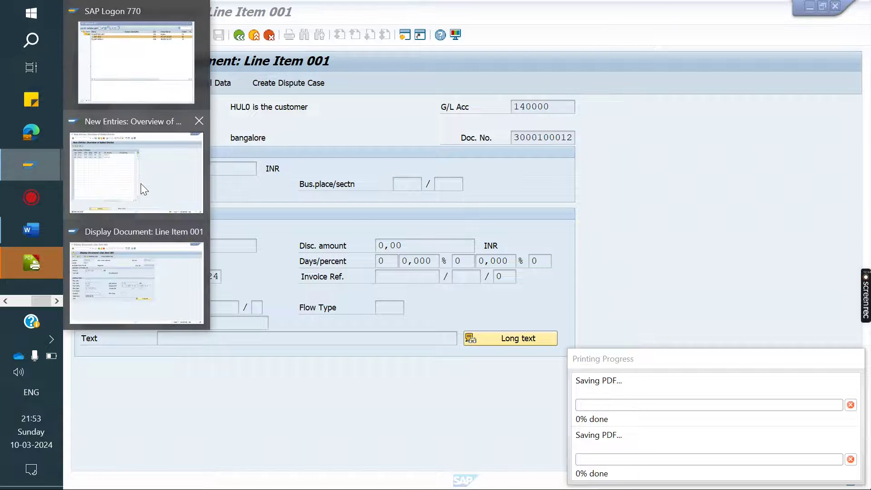
pyautogui.click(140, 184)
pyautogui.press('Up')
pyautogui.press('BackSpace')
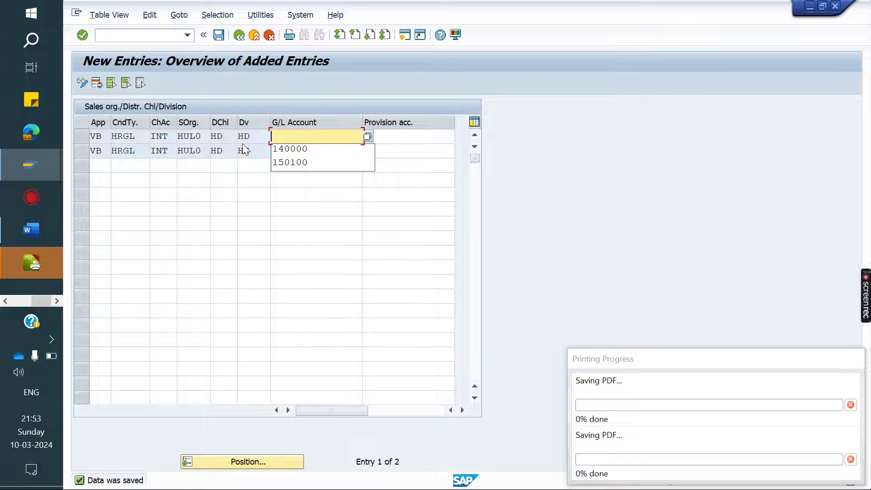
pyautogui.click(220, 36)
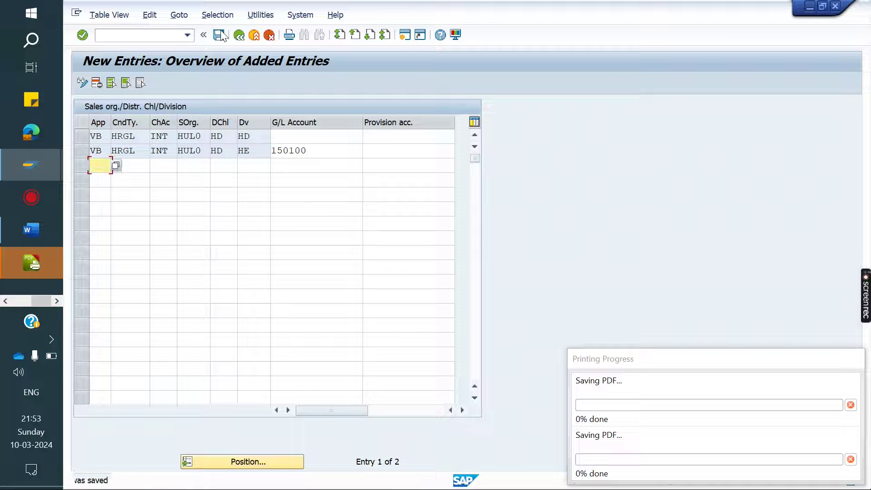
# Return to the invoice session and start a new HLOR sales order for HUL0, distribution channel HD and division HD
pyautogui.moveTo(25, 165)
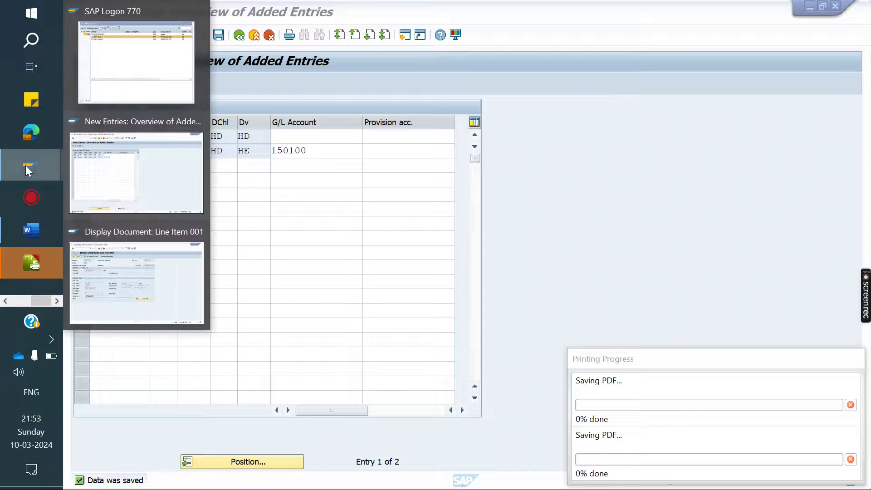
pyautogui.click(139, 263)
pyautogui.write('/NV')
pyautogui.press('Return')
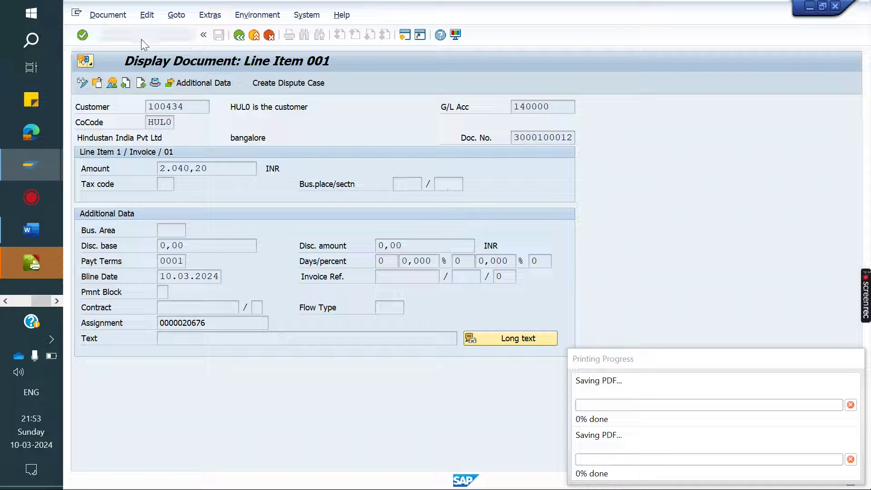
pyautogui.press('Return')
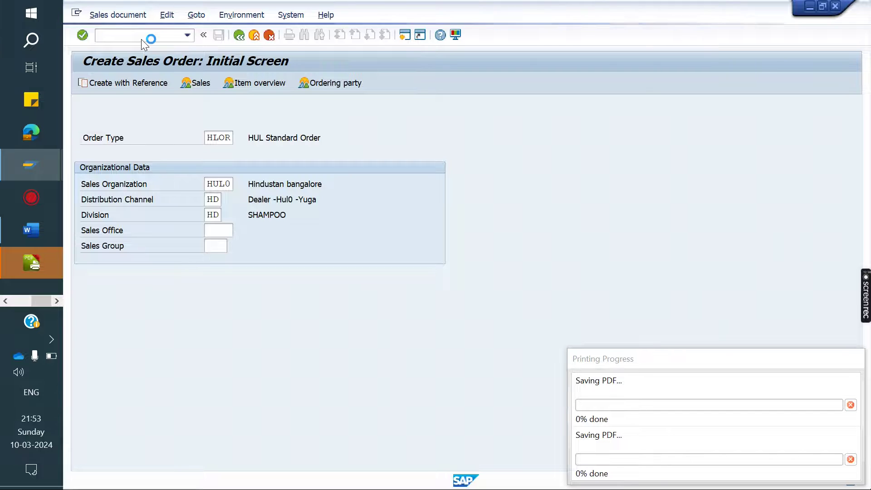
# Enter the sold-to customer in the new division HD order and add material DOVE_200MG with order quantity 1
pyautogui.press('Down')
pyautogui.press('Return')
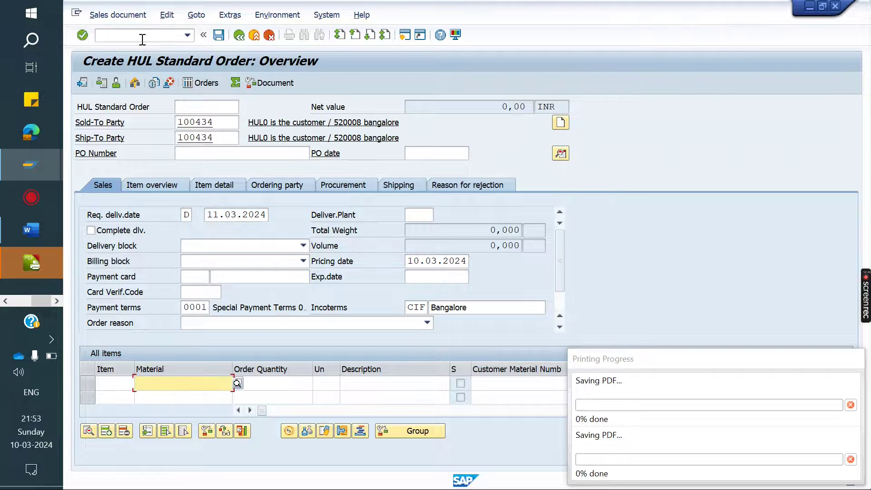
pyautogui.write('D')
pyautogui.press('Down')
pyautogui.press('Return')
pyautogui.press('Return')
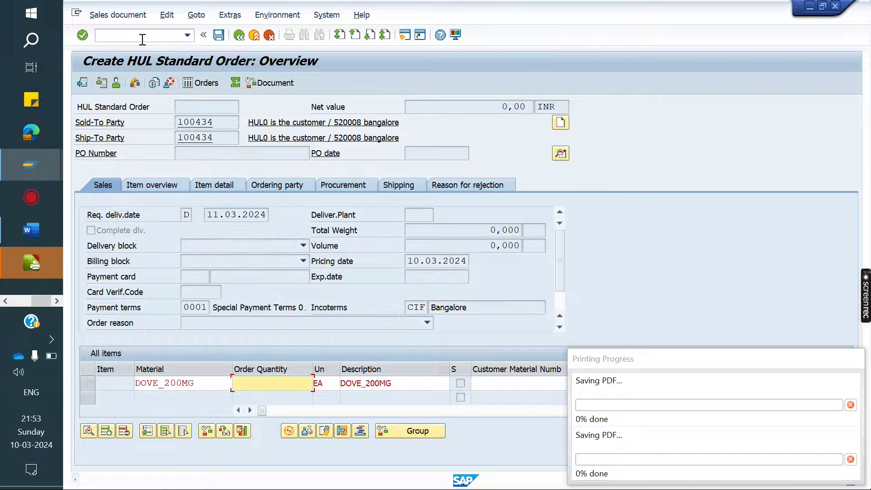
pyautogui.write('1')
pyautogui.press('Return')
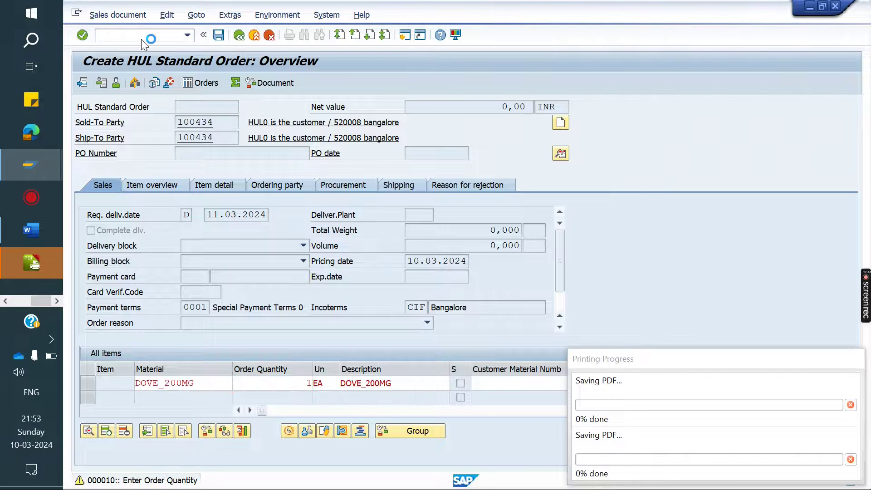
# Create the outbound delivery for the new order, set the picked quantity to 1 and post the goods issue
pyautogui.click(125, 18)
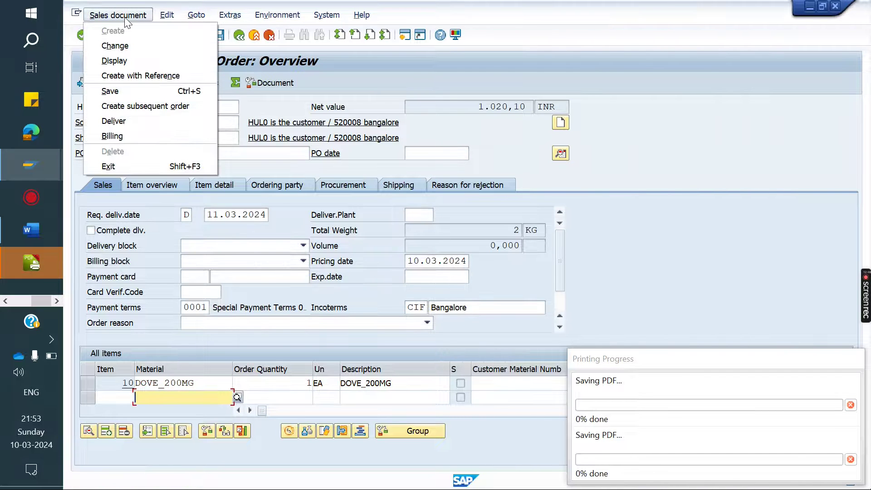
pyautogui.click(136, 120)
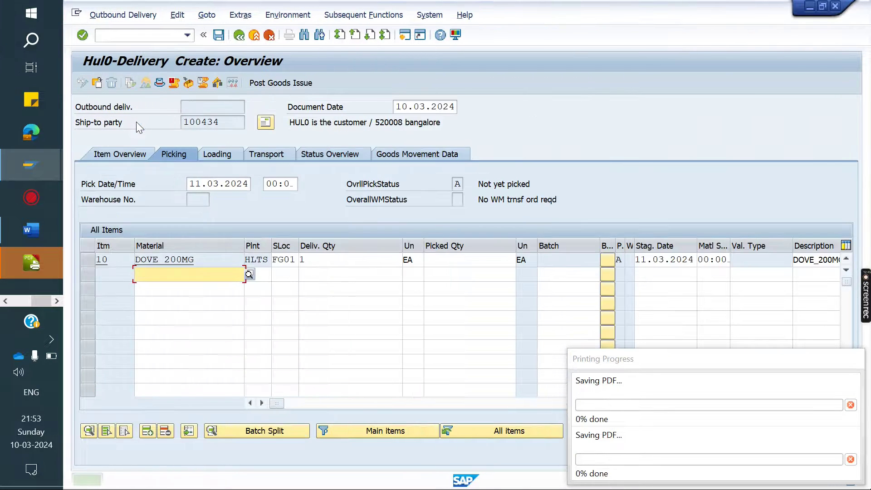
pyautogui.click(459, 260)
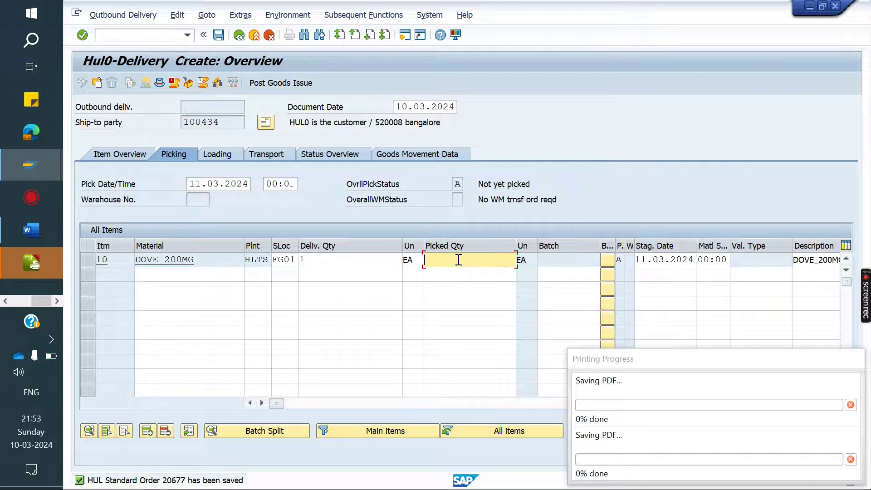
pyautogui.press('Return')
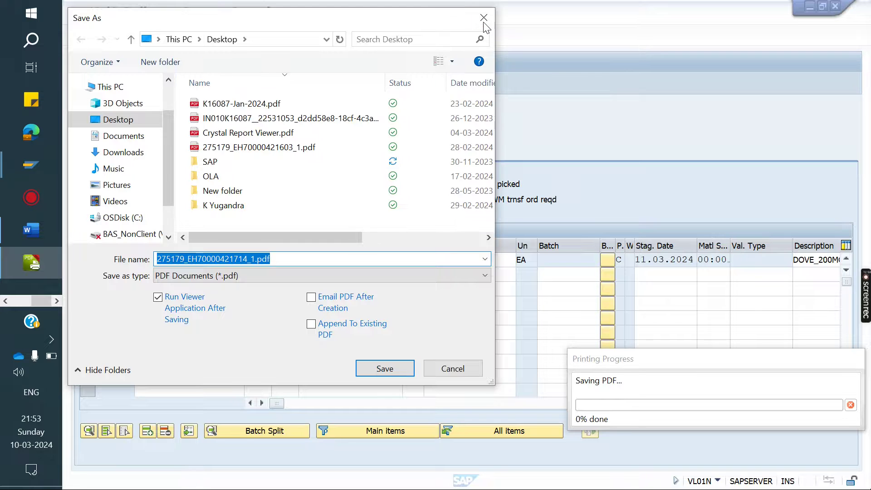
pyautogui.click(483, 18)
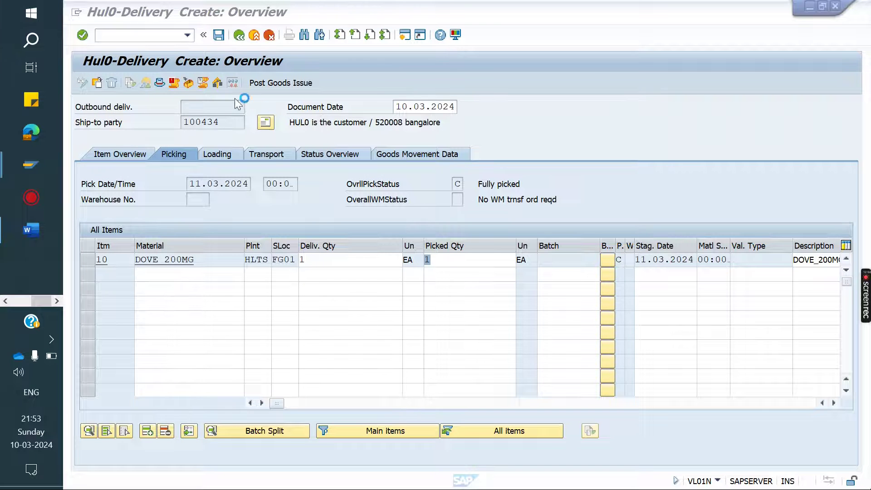
pyautogui.click(287, 84)
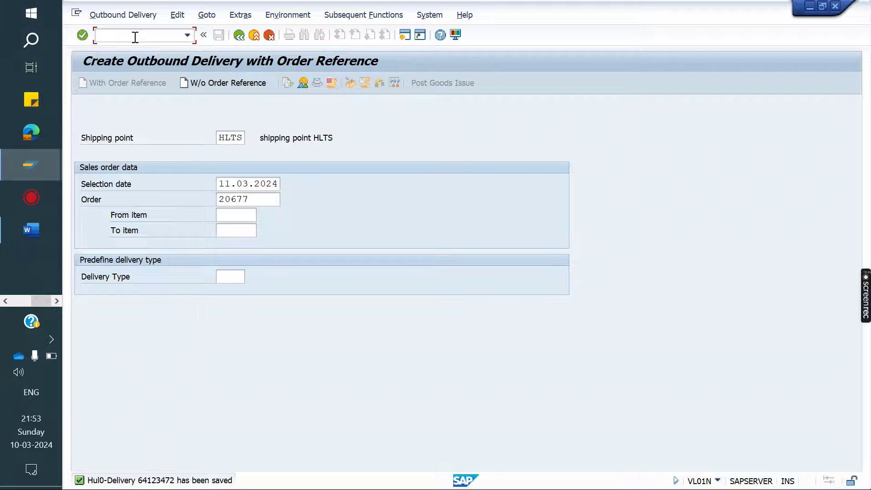
# Open transaction VF01, create the HLOR invoice for the new delivery and save it, dismissing the PDF save prompt
pyautogui.write('/NVF01')
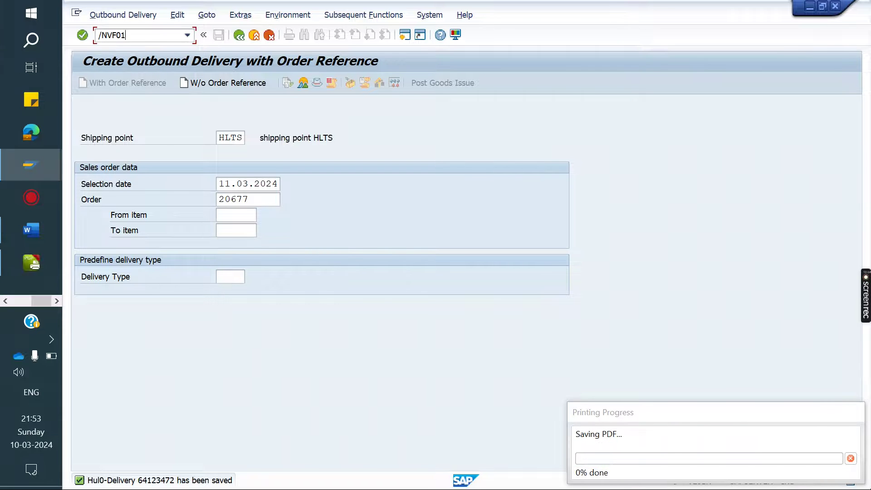
pyautogui.press('Return')
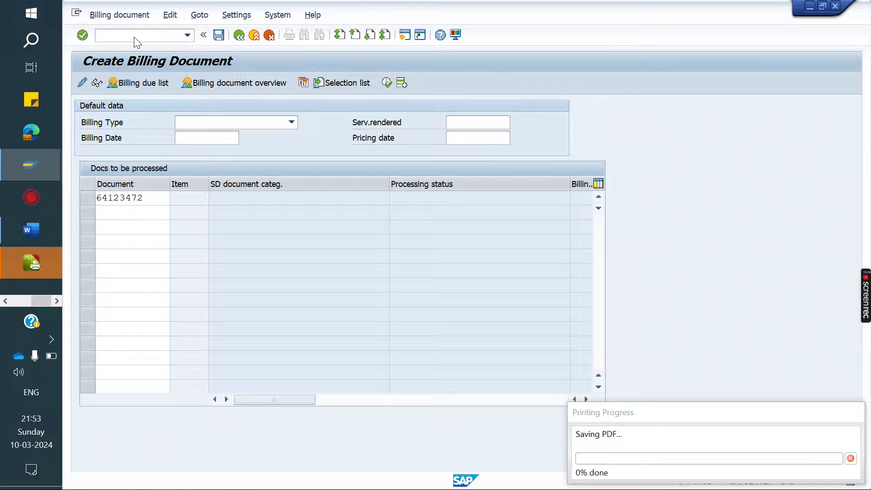
pyautogui.press('Return')
pyautogui.moveTo(38, 252)
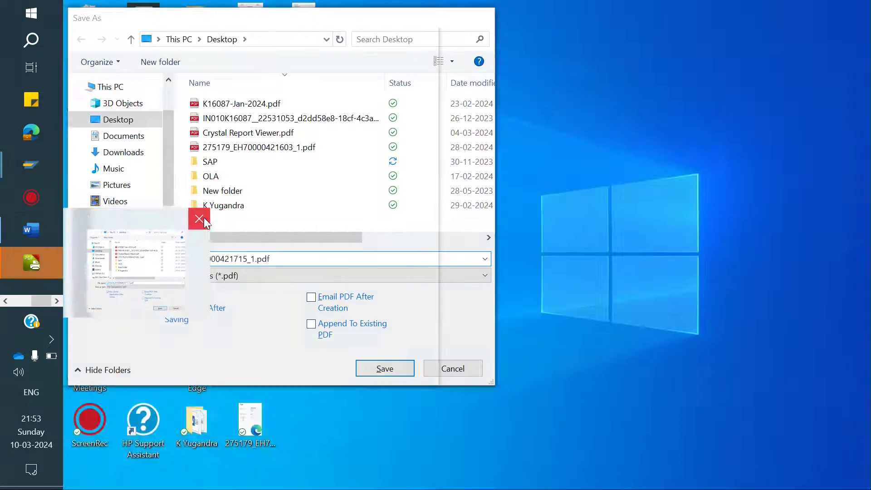
pyautogui.click(203, 217)
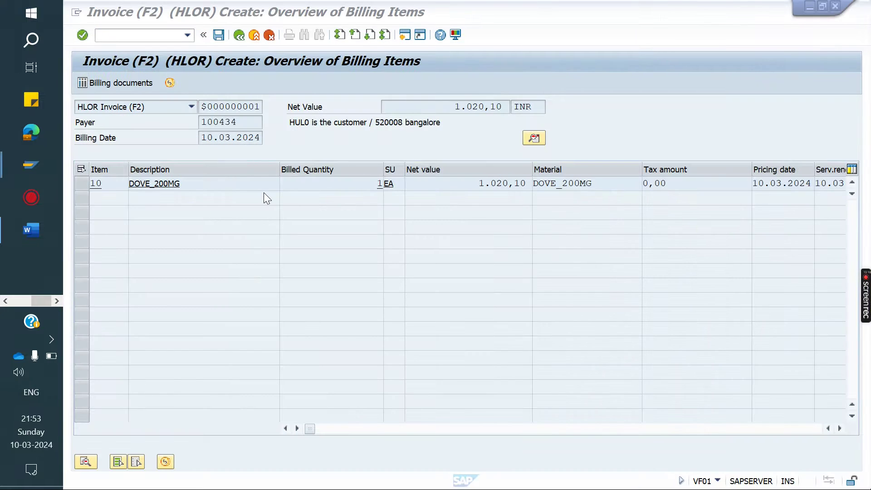
pyautogui.click(212, 35)
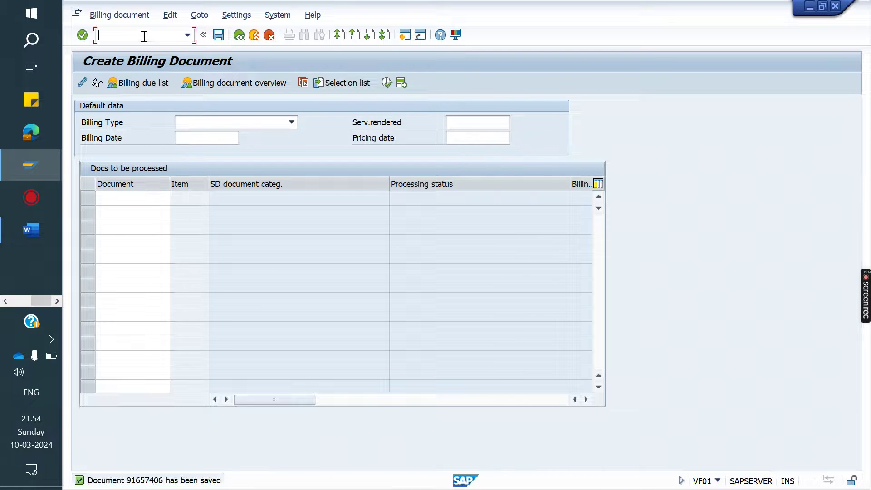
# Display the new invoice's accounting document through transaction VF03 and open its customer line item to check the G/L account
pyautogui.click(144, 35)
pyautogui.write('/')
pyautogui.write('M')
pyautogui.press('Return')
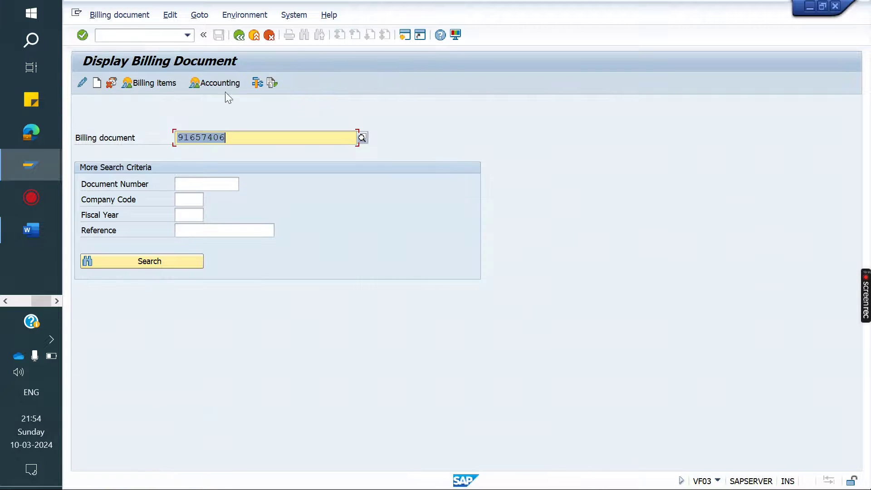
pyautogui.click(220, 84)
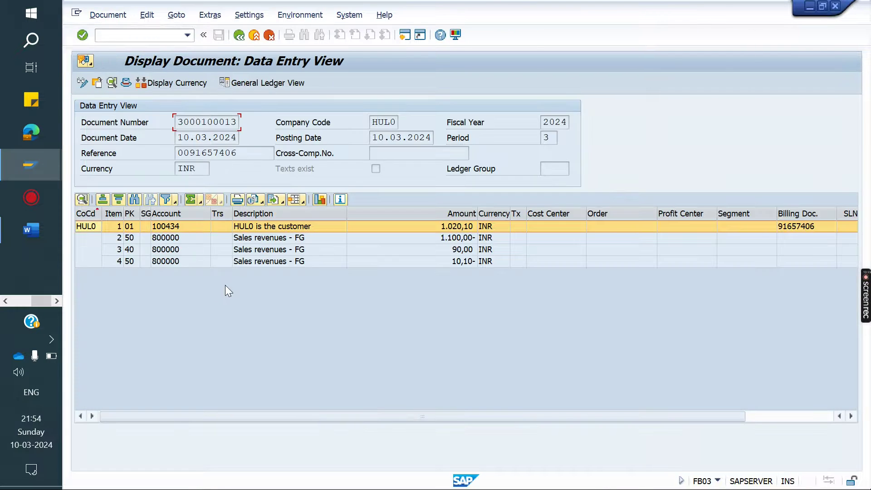
pyautogui.doubleClick(262, 223)
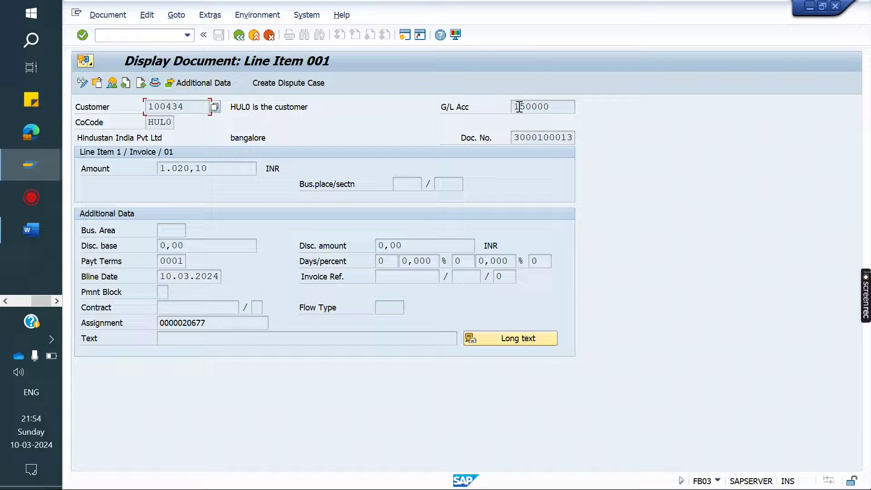
pyautogui.moveTo(554, 107); pyautogui.dragTo(502, 122)
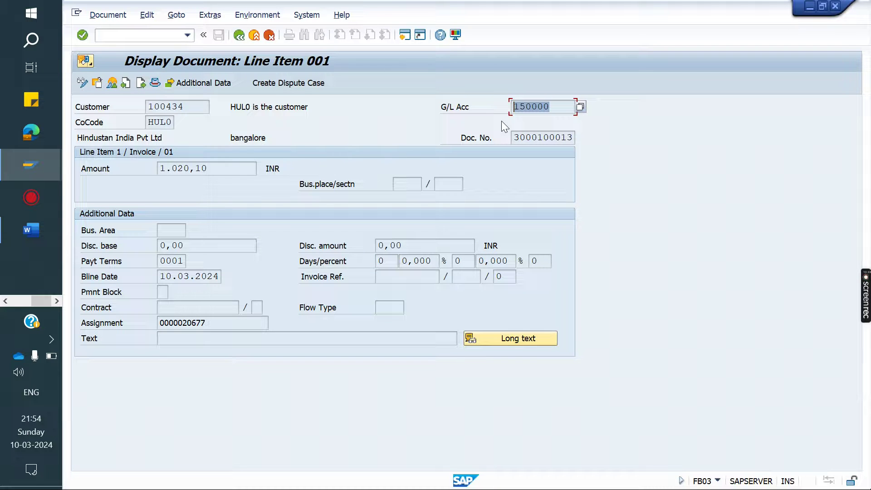
# Set the G/L account of the HRGL entry for division HD to 140000 in the account assignment table and save
pyautogui.moveTo(42, 170)
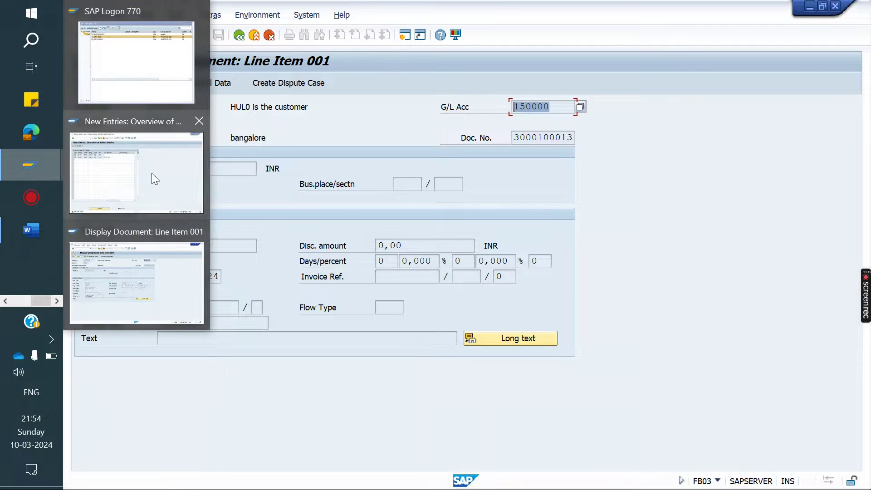
pyautogui.click(152, 173)
pyautogui.click(314, 136)
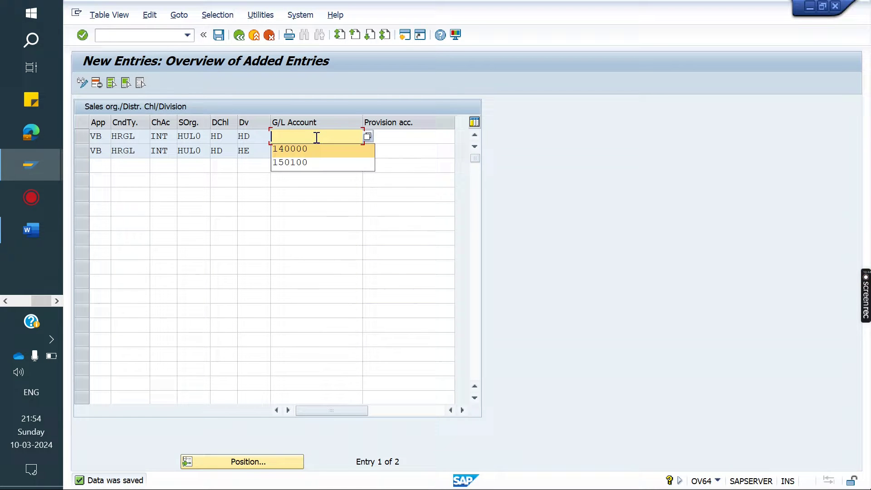
pyautogui.click(319, 143)
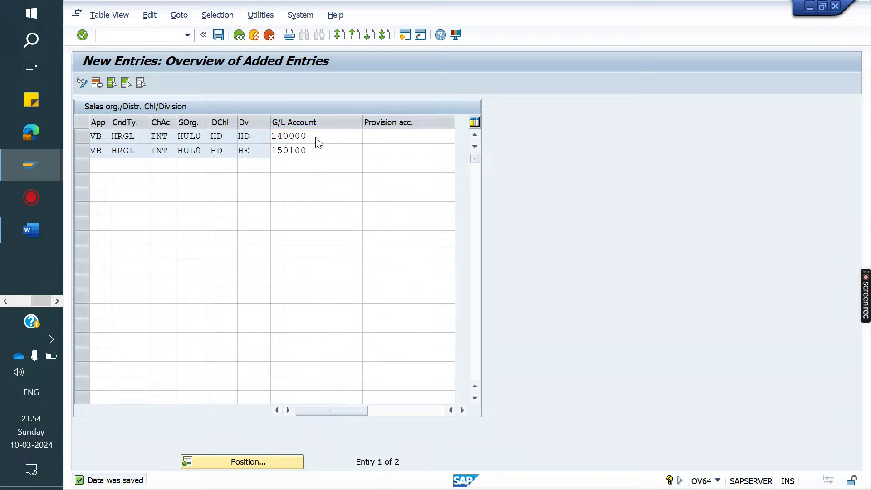
pyautogui.click(219, 36)
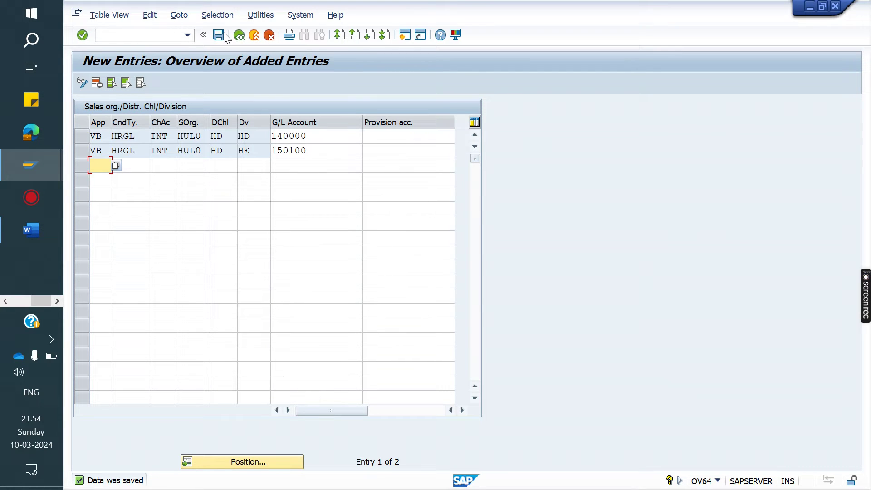
# Switch to the Word document WELCOME TO YOU.docx
pyautogui.moveTo(31, 229)
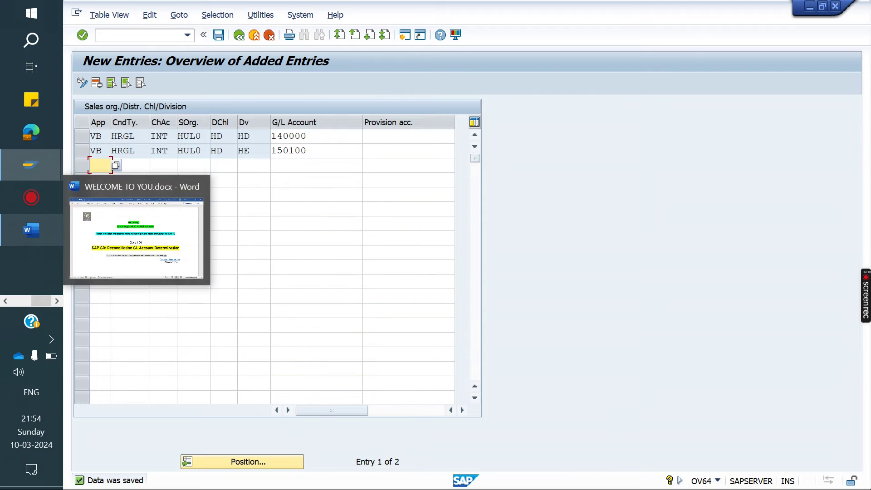
pyautogui.click(131, 232)
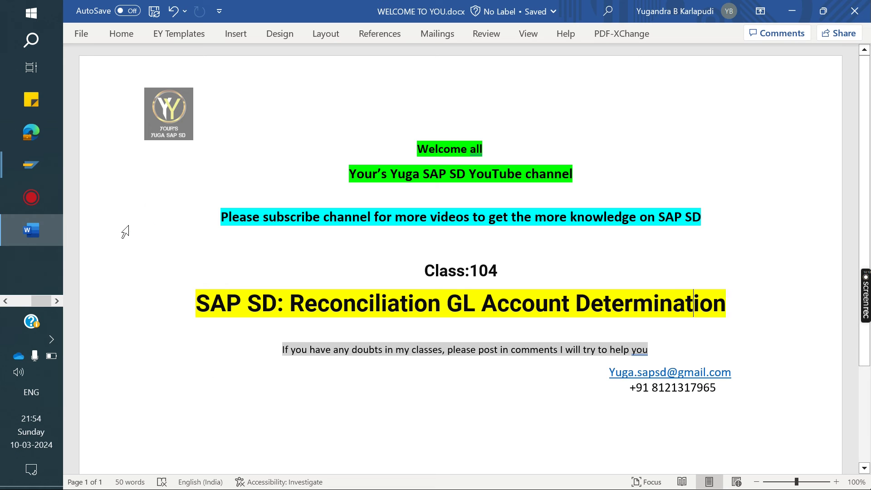